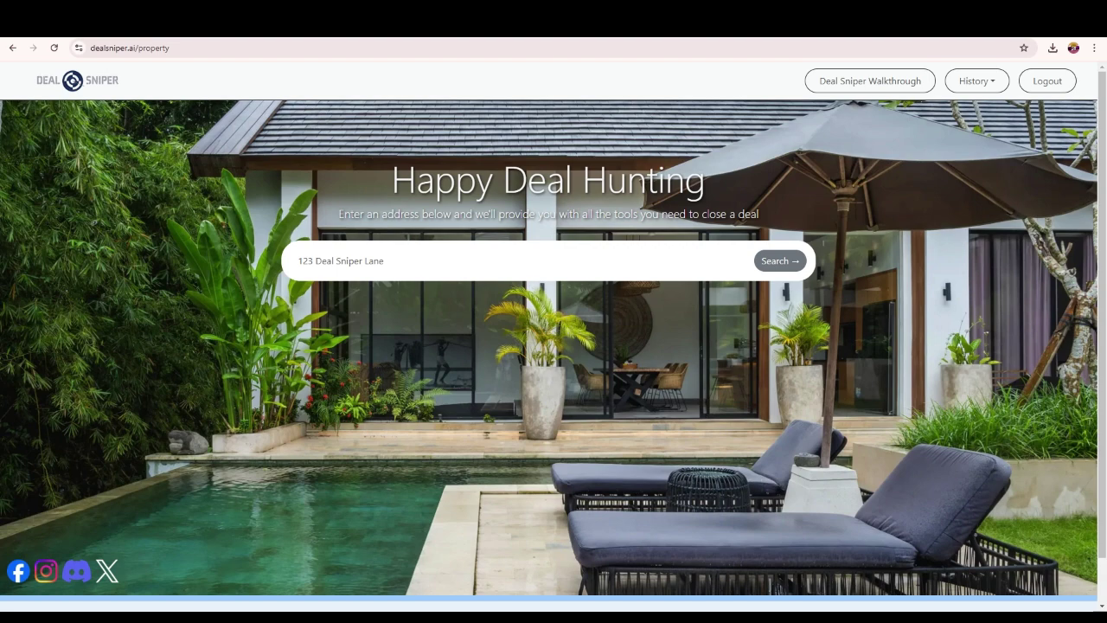
- Switch to the Redfin tab showing homes for sale in Tucson, AZ
{"action": "left_click", "coordinate": [358, 37]}
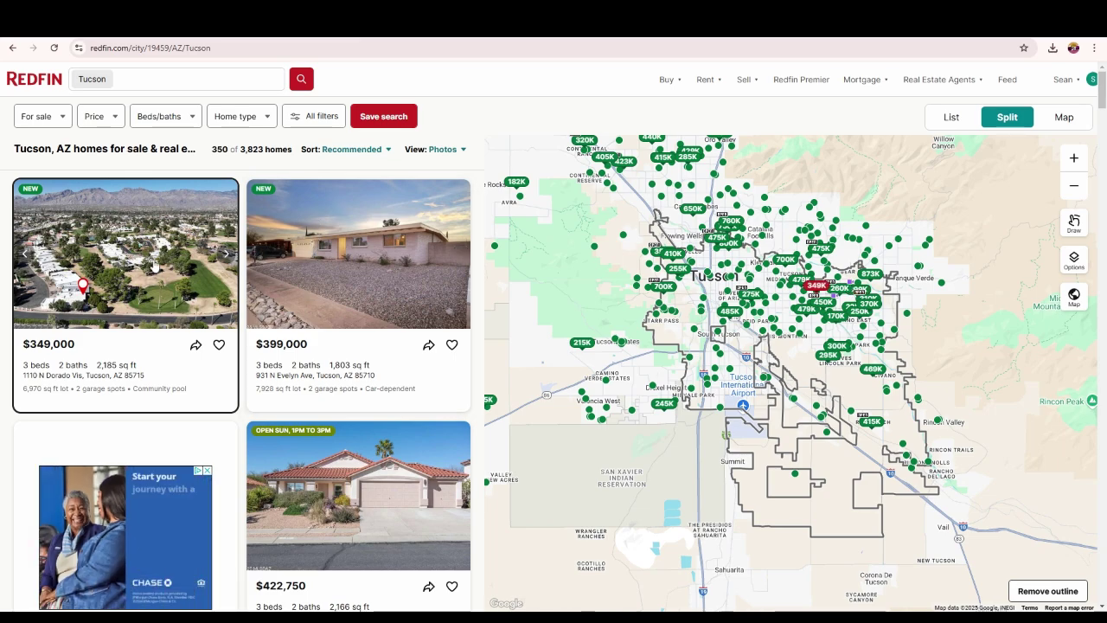
- Open Redfin's All filters panel and scroll down to its Status section
{"action": "scroll", "coordinate": [156, 272], "scroll_direction": "down", "scroll_amount": 5}
{"action": "scroll", "coordinate": [227, 344], "scroll_direction": "up", "scroll_amount": 5}
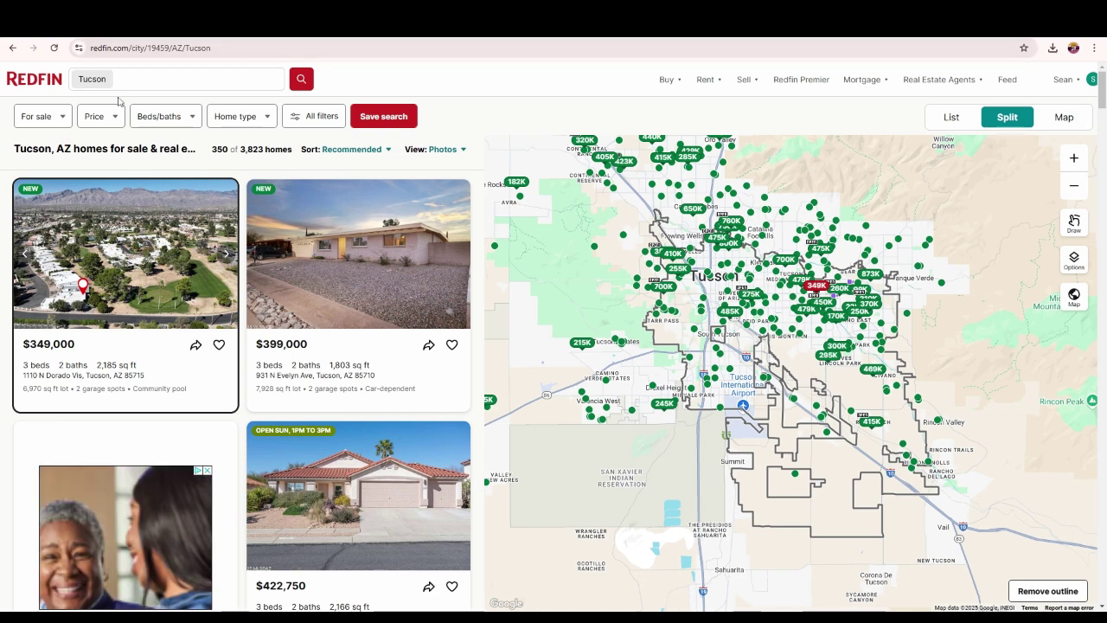
{"action": "left_click", "coordinate": [317, 116]}
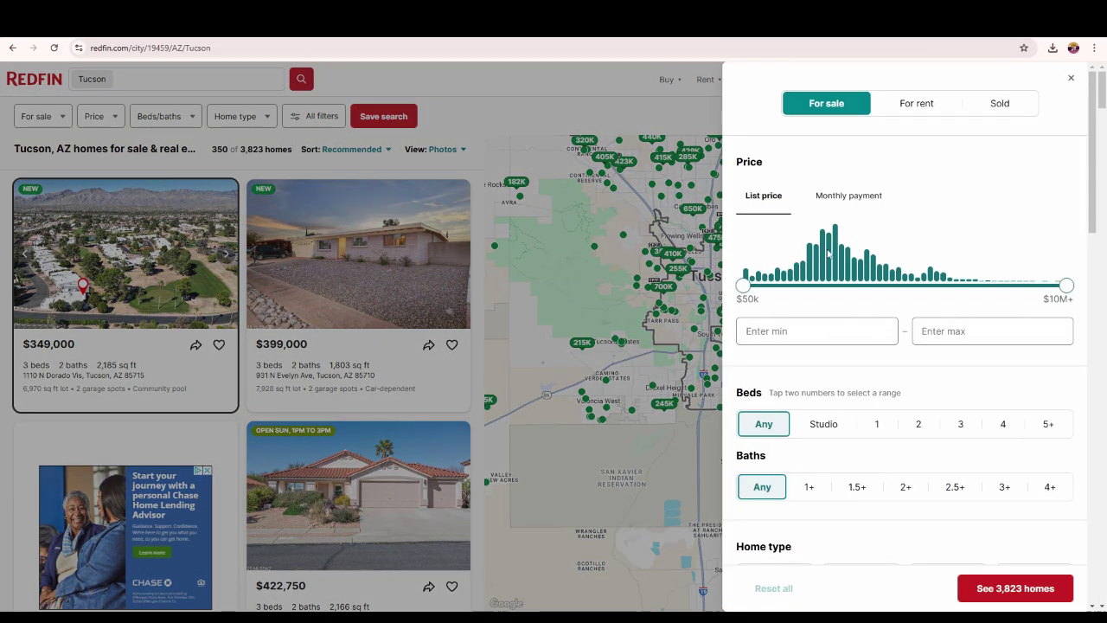
{"action": "scroll", "coordinate": [839, 244], "scroll_direction": "down", "scroll_amount": 1}
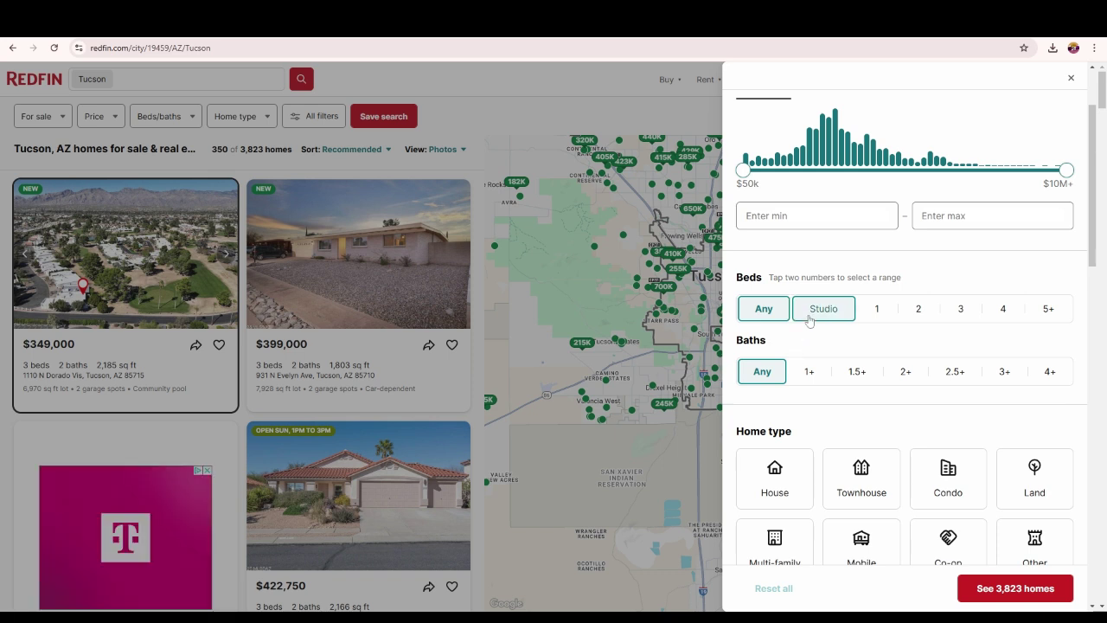
{"action": "scroll", "coordinate": [847, 342], "scroll_direction": "down", "scroll_amount": 2}
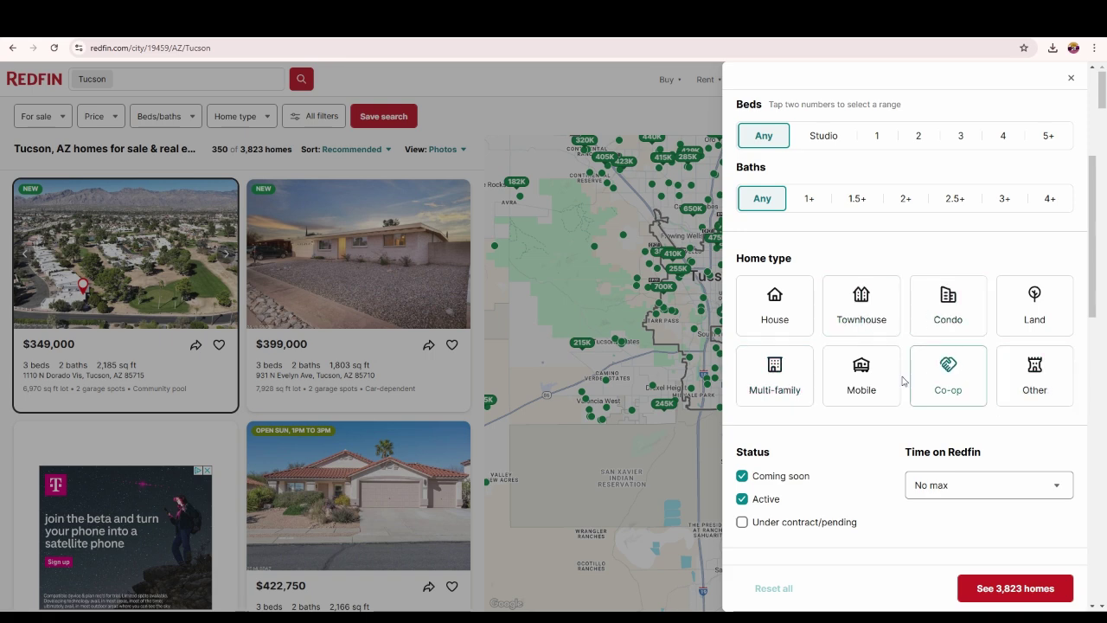
{"action": "scroll", "coordinate": [787, 242], "scroll_direction": "down", "scroll_amount": 4}
{"action": "scroll", "coordinate": [785, 234], "scroll_direction": "up", "scroll_amount": 2}
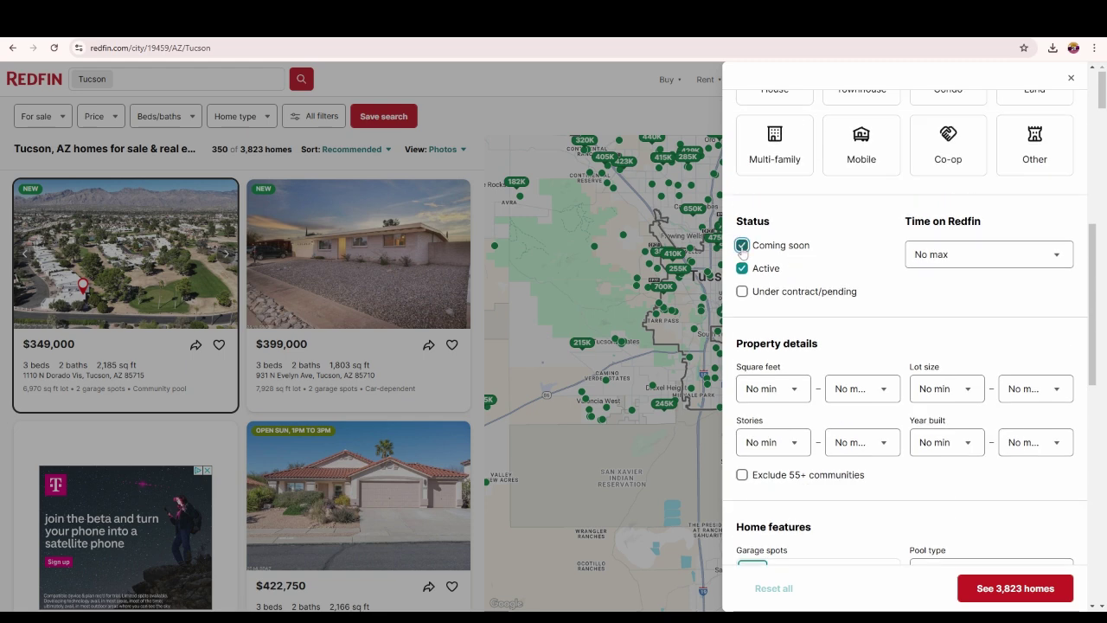
- Filter to active listings on Redfin over 60 days, excluding short sales, showing 1,765 homes
{"action": "left_click", "coordinate": [742, 245]}
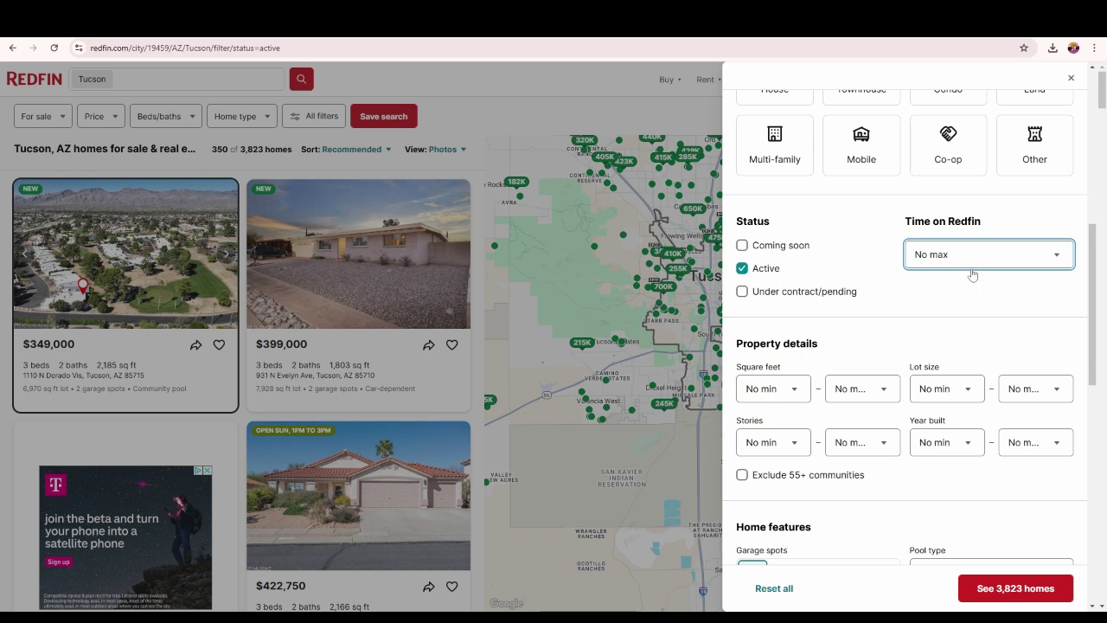
{"action": "left_click", "coordinate": [972, 274]}
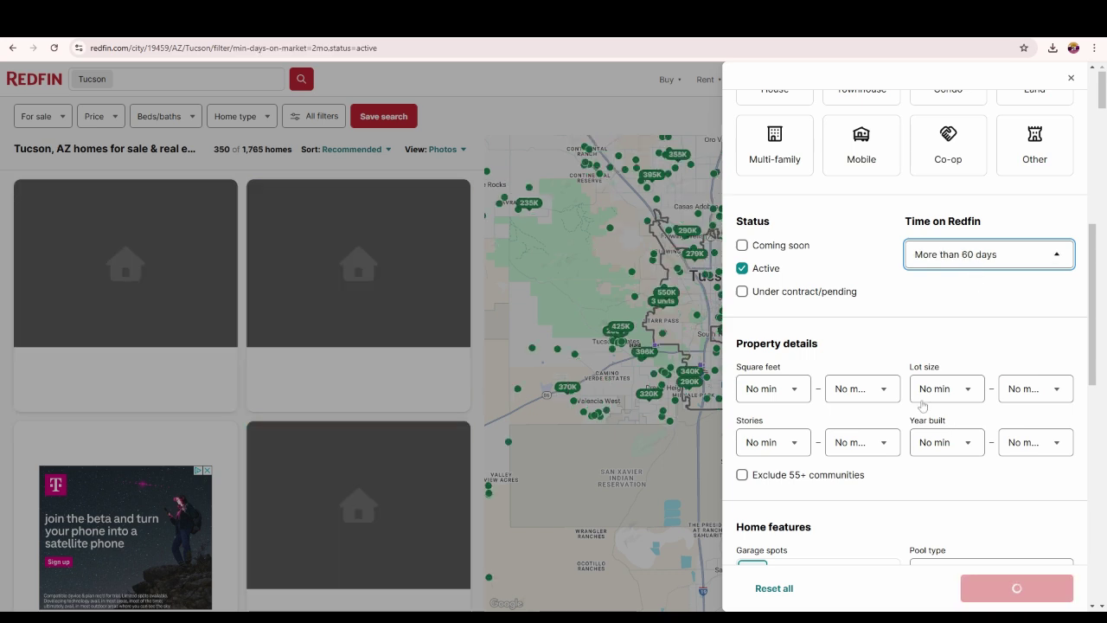
{"action": "scroll", "coordinate": [819, 341], "scroll_direction": "down", "scroll_amount": 1}
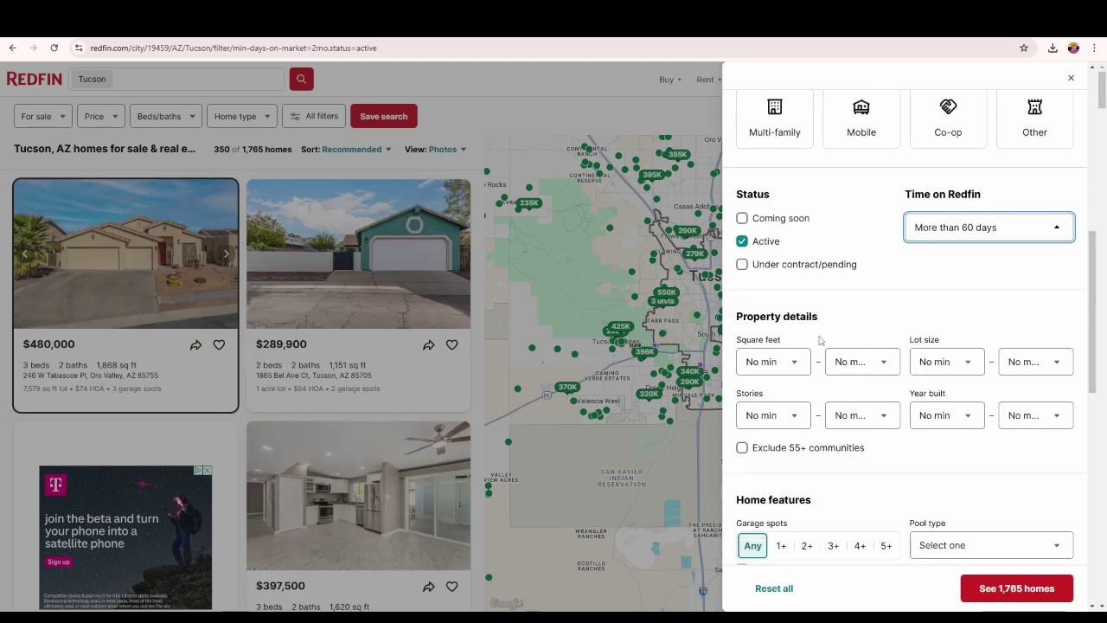
{"action": "scroll", "coordinate": [819, 340], "scroll_direction": "down", "scroll_amount": 2}
{"action": "scroll", "coordinate": [819, 337], "scroll_direction": "down", "scroll_amount": 2}
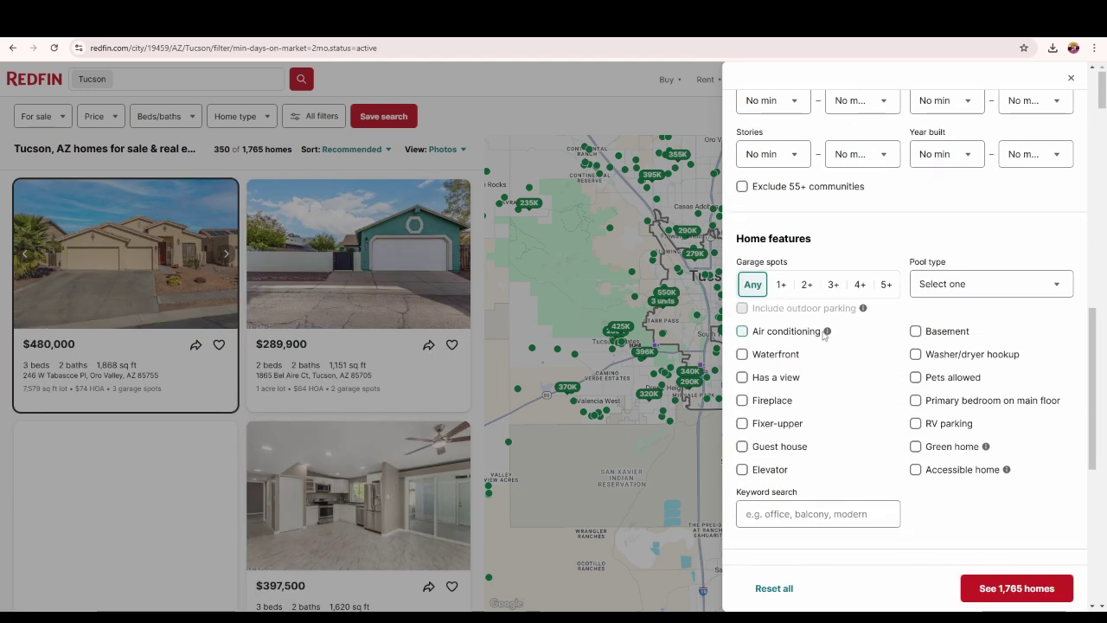
{"action": "scroll", "coordinate": [823, 337], "scroll_direction": "down", "scroll_amount": 3}
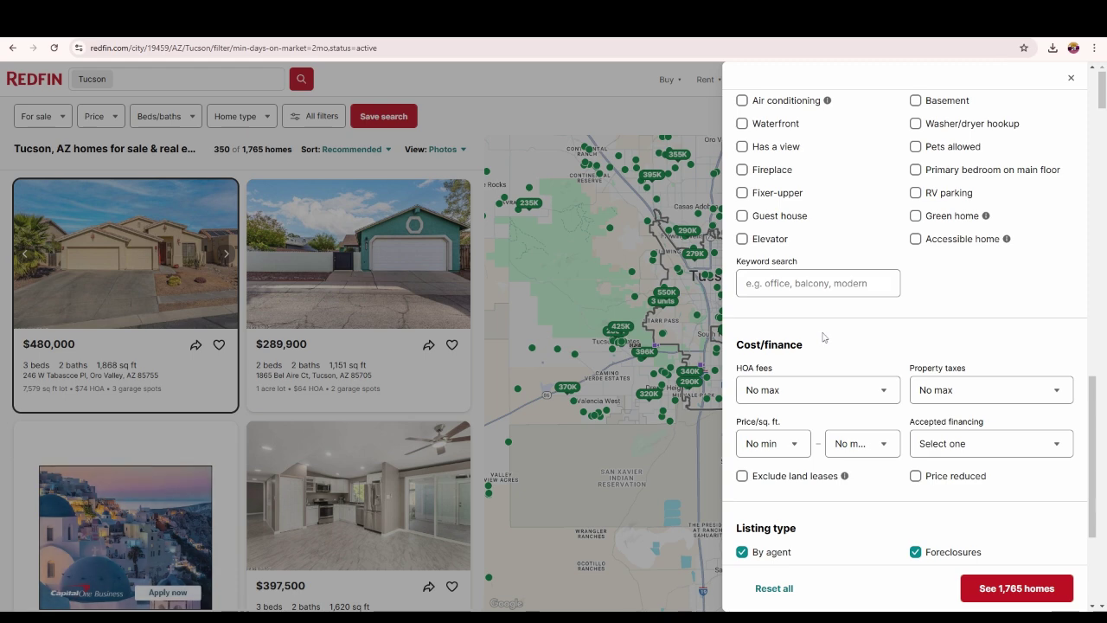
{"action": "scroll", "coordinate": [824, 337], "scroll_direction": "down", "scroll_amount": 2}
{"action": "scroll", "coordinate": [824, 337], "scroll_direction": "down", "scroll_amount": 1}
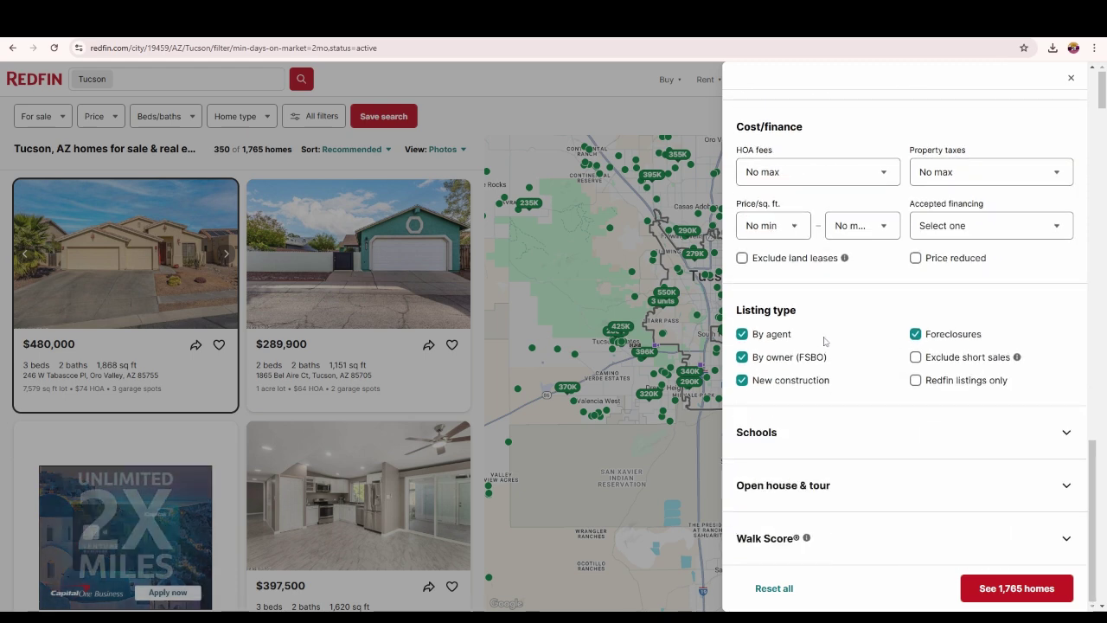
{"action": "left_click", "coordinate": [742, 381]}
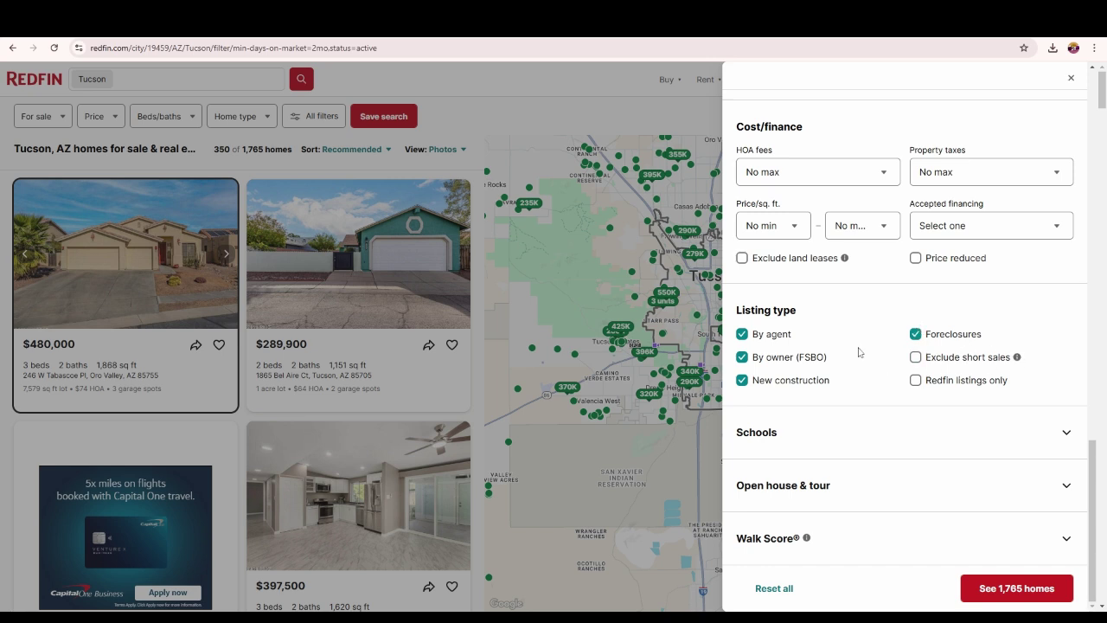
{"action": "left_click", "coordinate": [914, 357]}
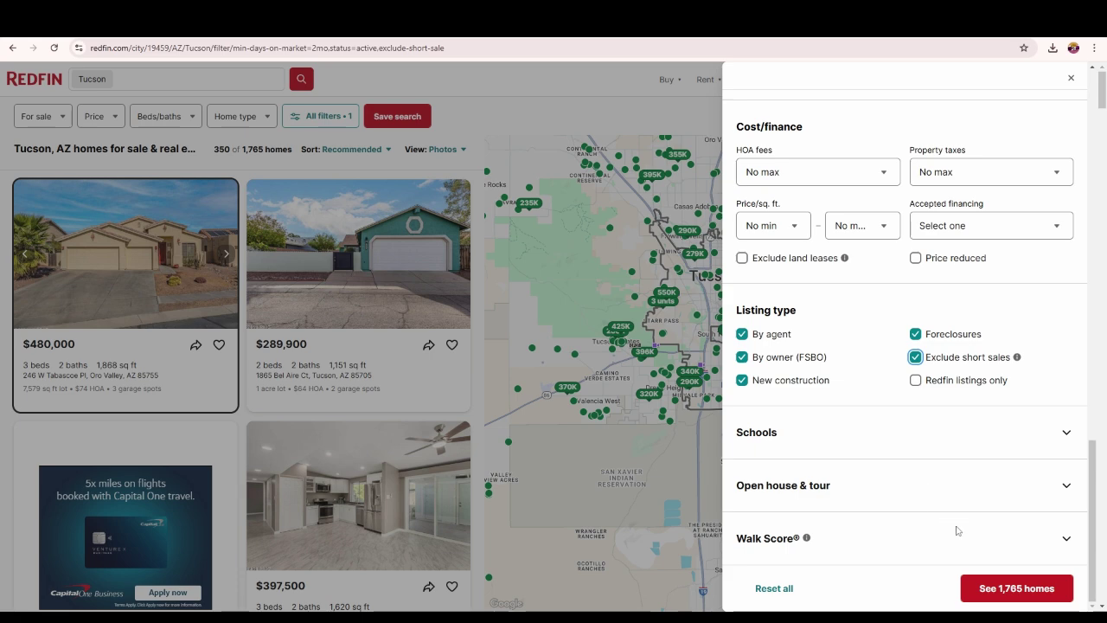
{"action": "left_click", "coordinate": [1006, 594]}
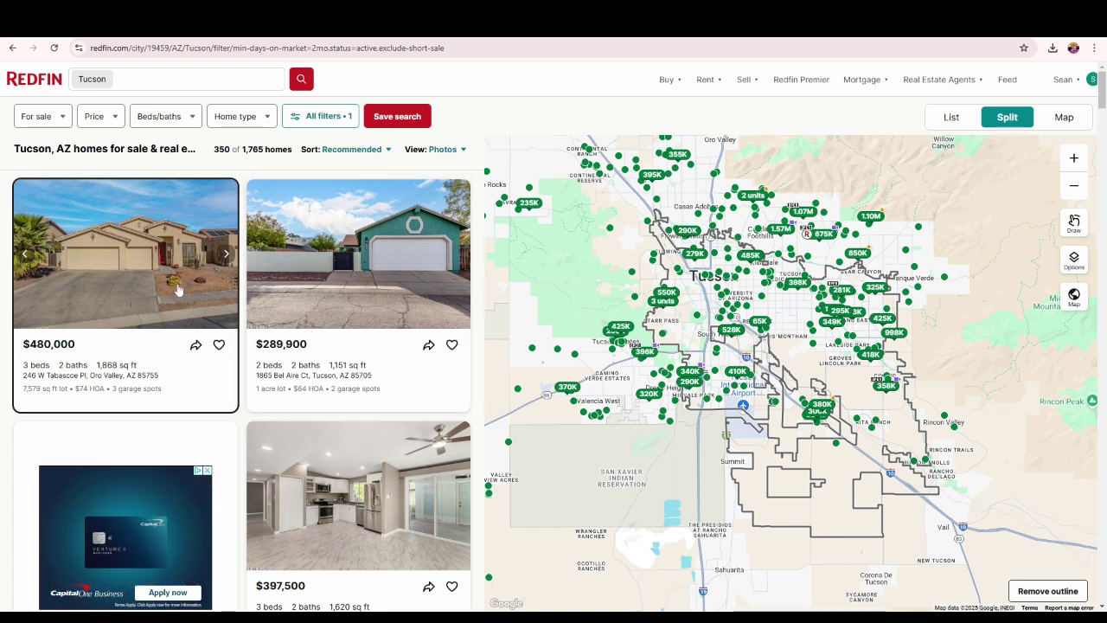
{"action": "scroll", "coordinate": [182, 291], "scroll_direction": "down", "scroll_amount": 1}
{"action": "scroll", "coordinate": [182, 291], "scroll_direction": "down", "scroll_amount": 3}
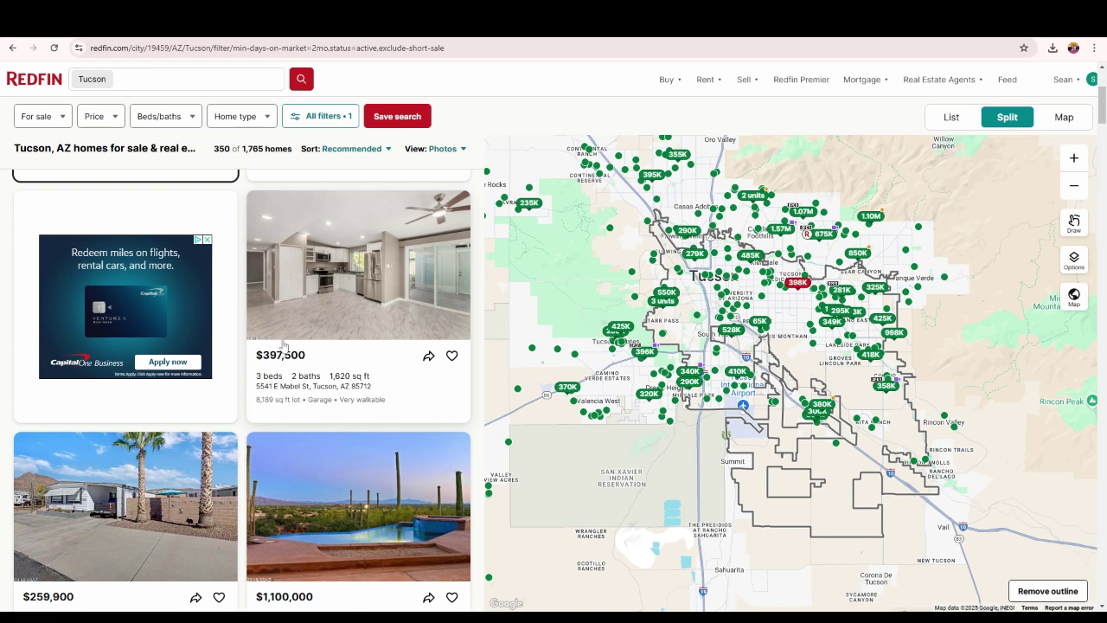
{"action": "mouse_move", "coordinate": [287, 336]}
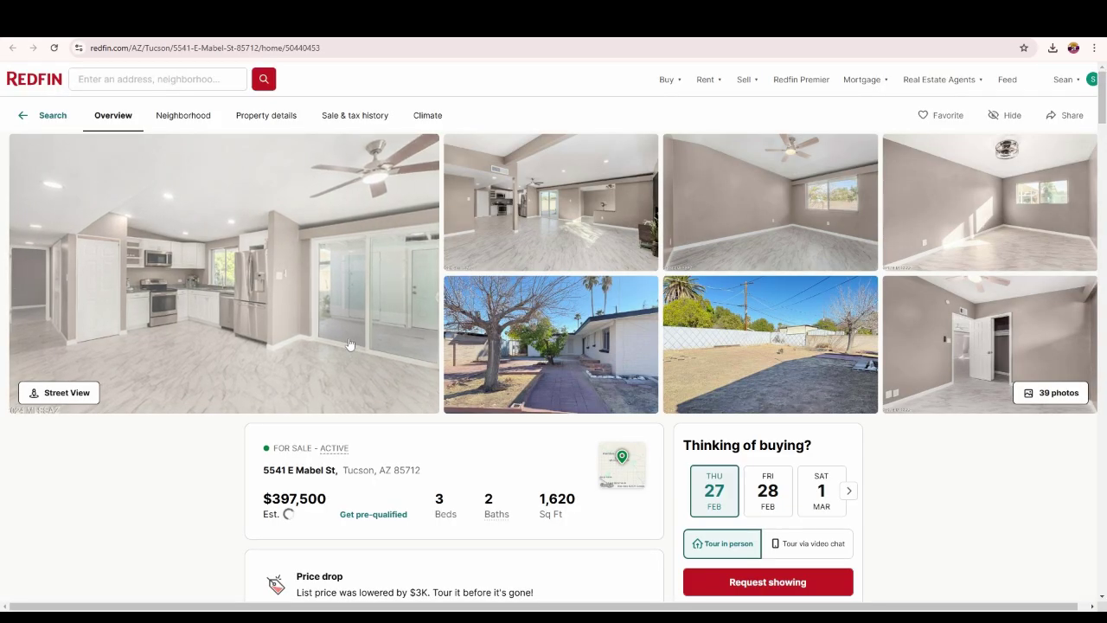
{"action": "scroll", "coordinate": [302, 470], "scroll_direction": "down", "scroll_amount": 2}
{"action": "scroll", "coordinate": [303, 470], "scroll_direction": "down", "scroll_amount": 4}
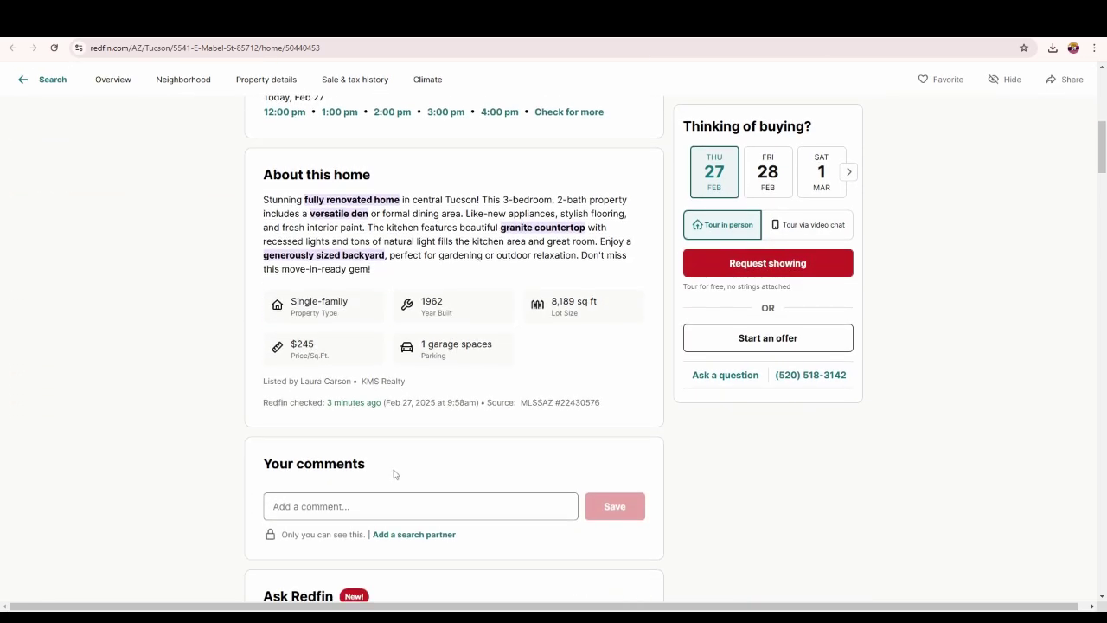
{"action": "scroll", "coordinate": [393, 473], "scroll_direction": "up", "scroll_amount": 2}
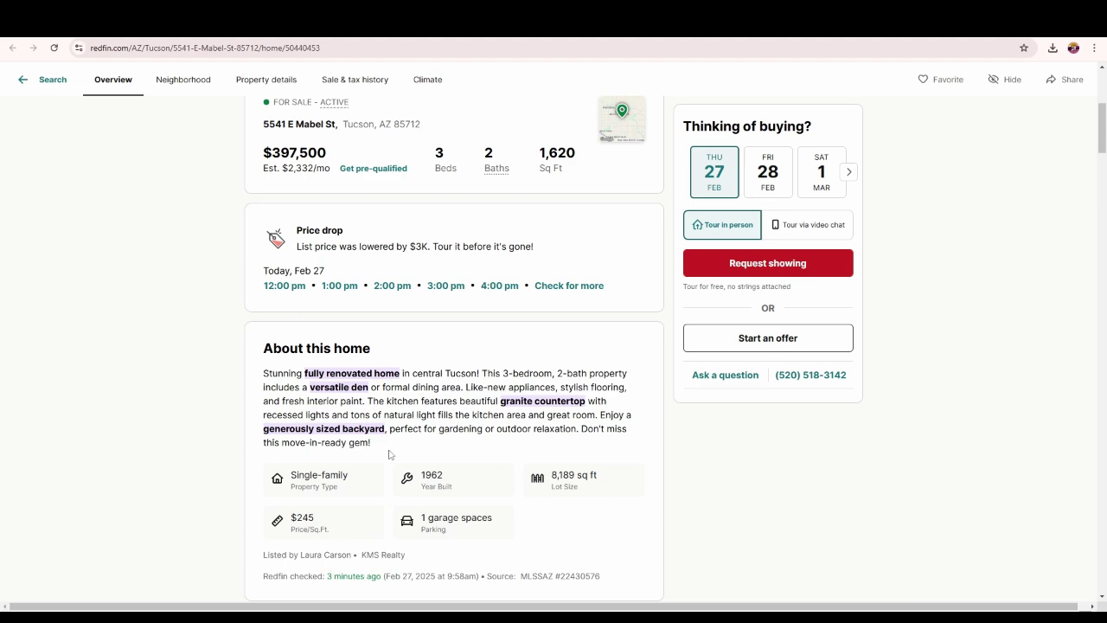
{"action": "scroll", "coordinate": [361, 316], "scroll_direction": "up", "scroll_amount": 2}
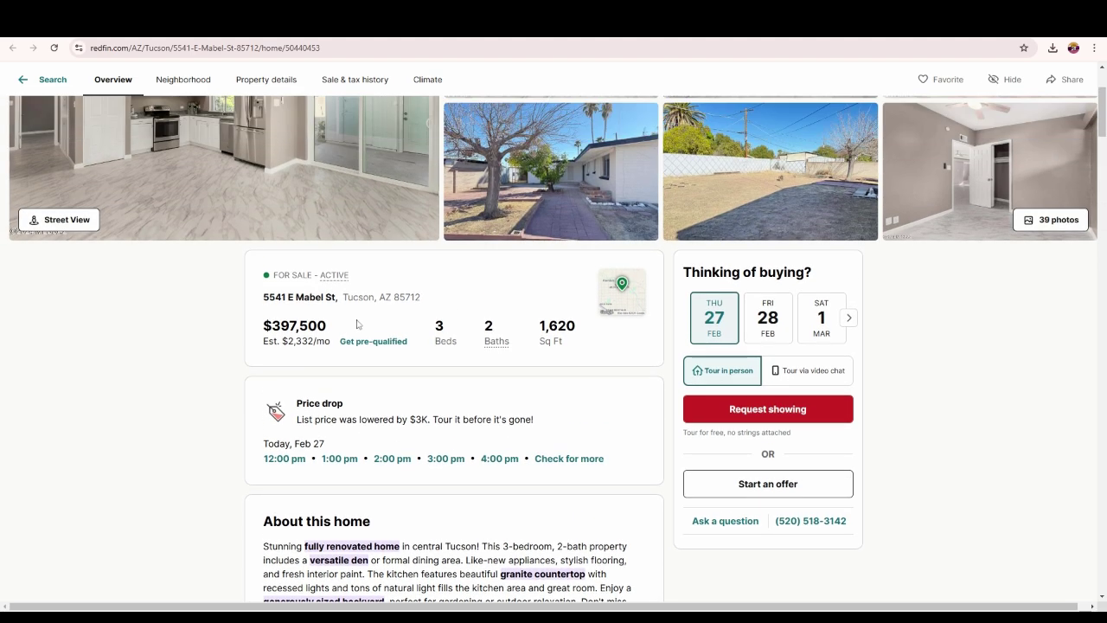
{"action": "scroll", "coordinate": [357, 324], "scroll_direction": "down", "scroll_amount": 3}
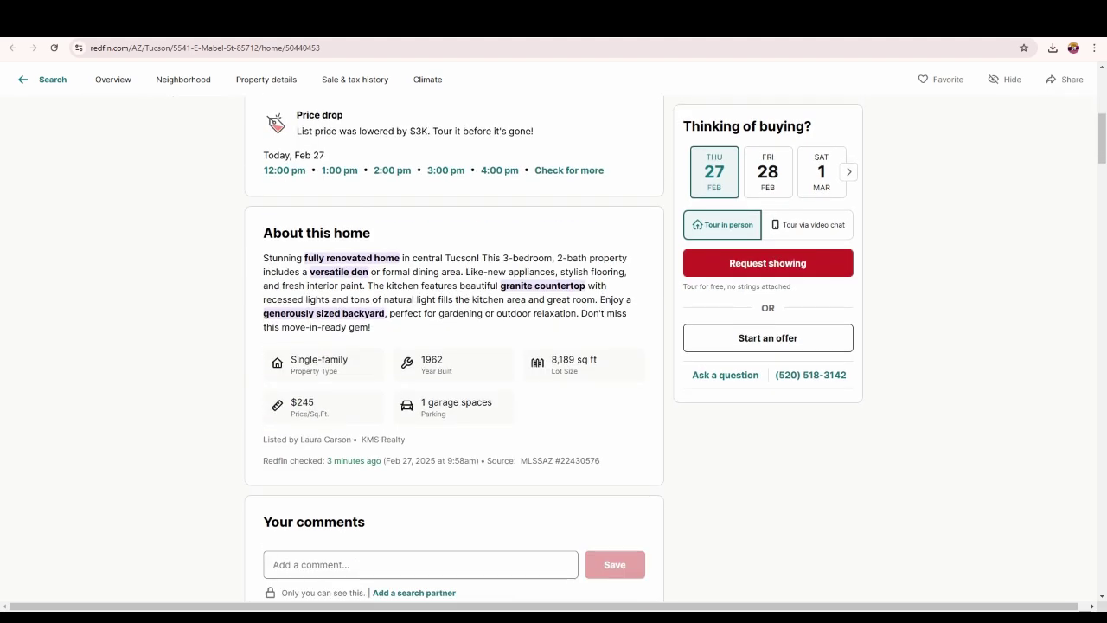
{"action": "scroll", "coordinate": [358, 327], "scroll_direction": "down", "scroll_amount": 1}
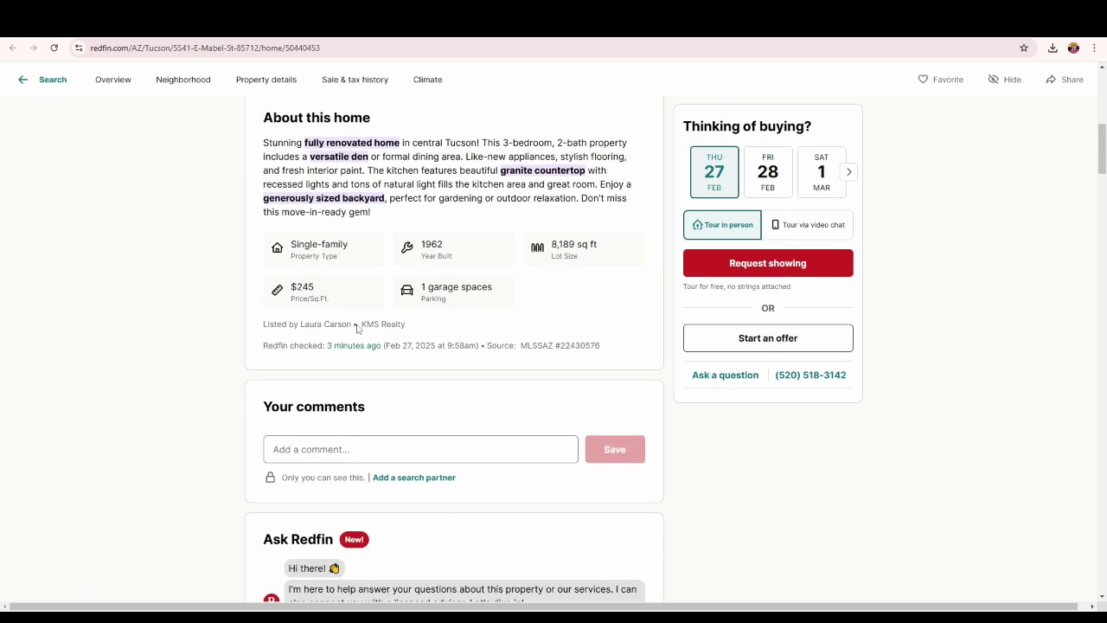
{"action": "scroll", "coordinate": [357, 327], "scroll_direction": "down", "scroll_amount": 5}
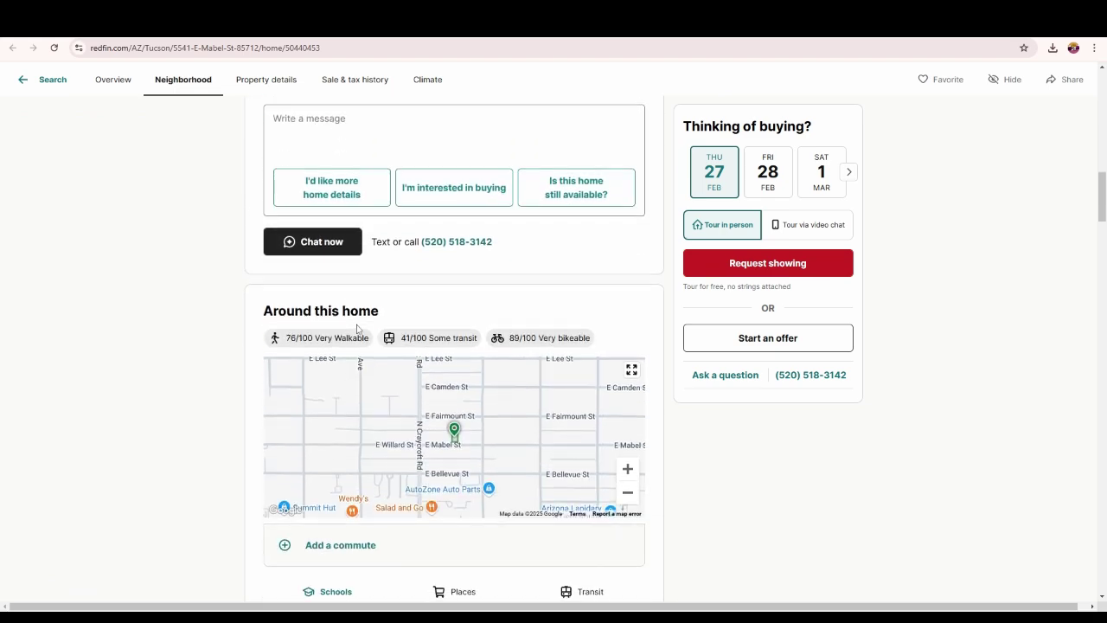
{"action": "scroll", "coordinate": [357, 329], "scroll_direction": "up", "scroll_amount": 10}
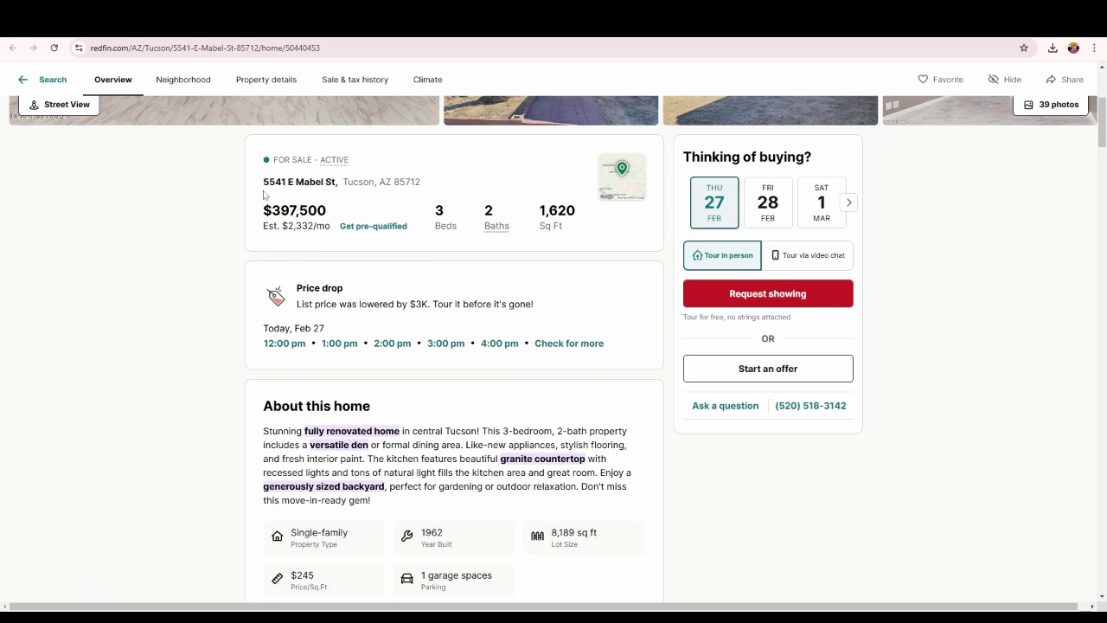
{"action": "left_click_drag", "start_coordinate": [263, 182], "coordinate": [424, 184]}
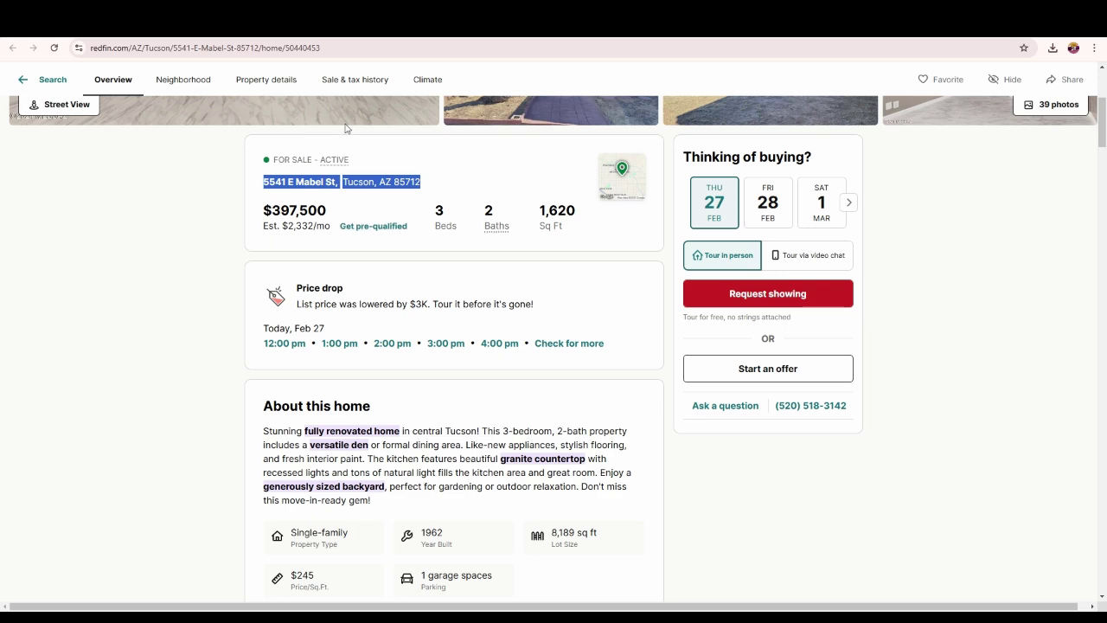
{"action": "key", "text": "alt+Tab"}
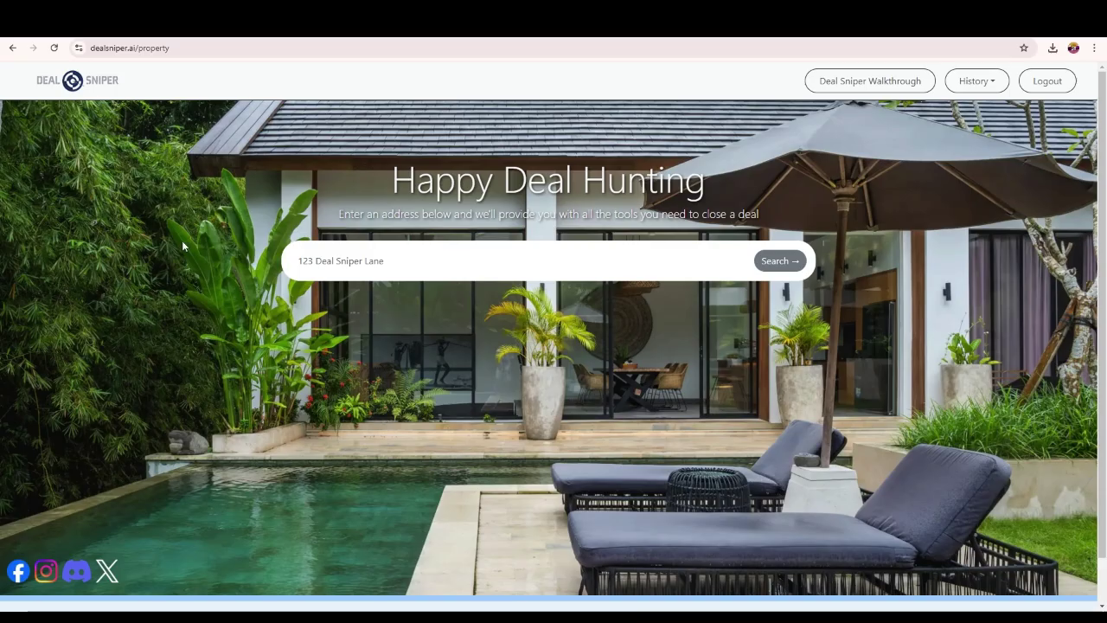
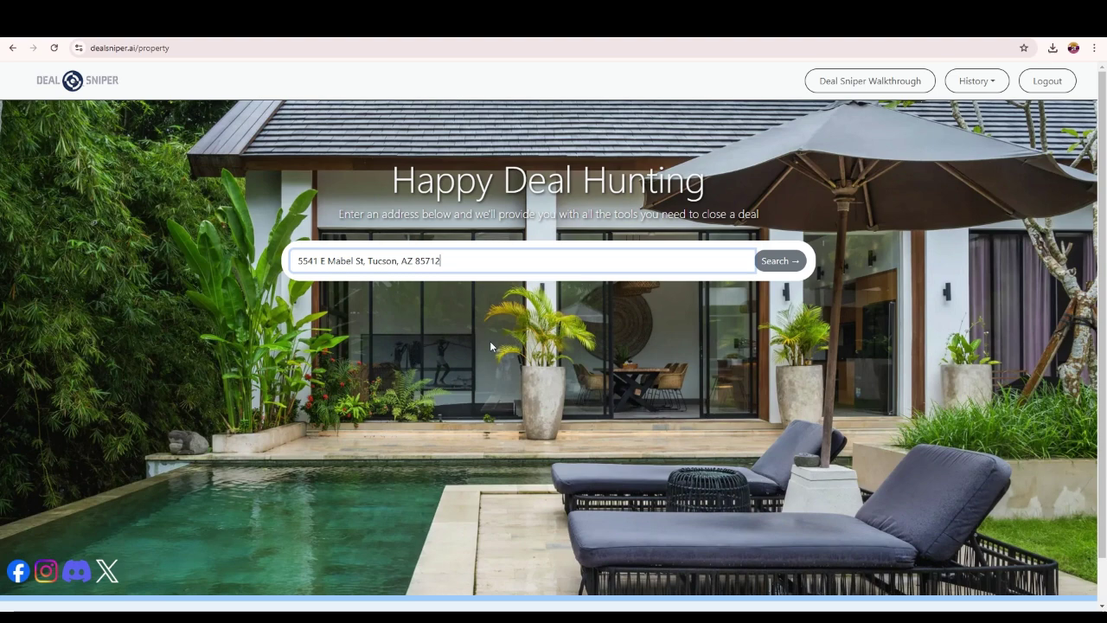
{"action": "left_click", "coordinate": [763, 264]}
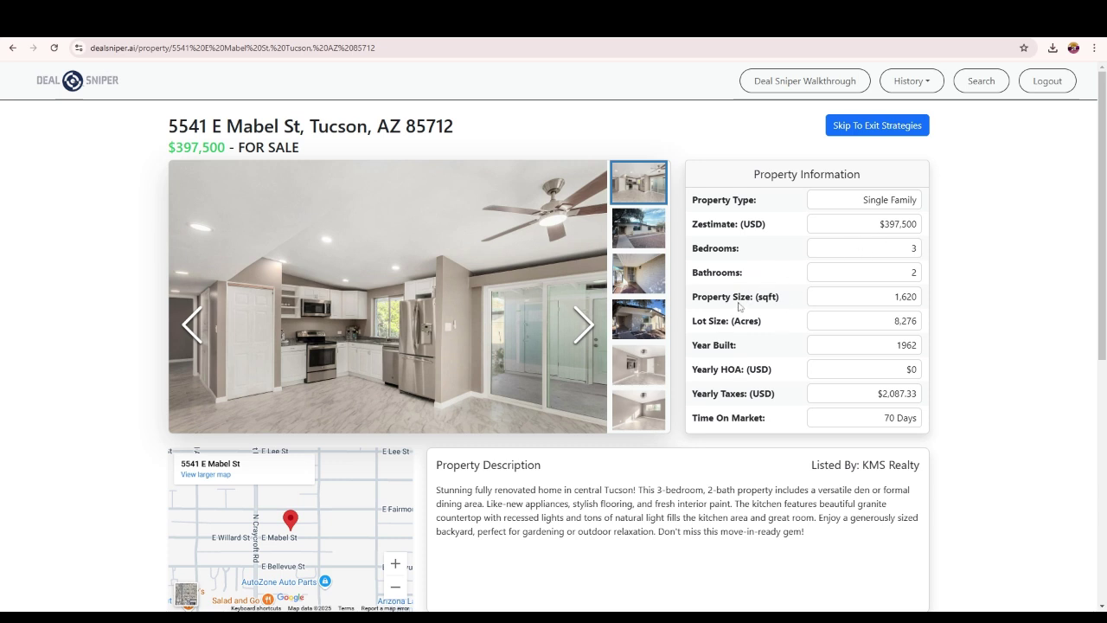
- Note the 70 days on market and scroll to the 'Does This Property Have A Mortgage?' question
{"action": "left_click_drag", "start_coordinate": [895, 418], "coordinate": [890, 418]}
{"action": "left_click", "coordinate": [934, 418]}
{"action": "scroll", "coordinate": [639, 377], "scroll_direction": "down", "scroll_amount": 1}
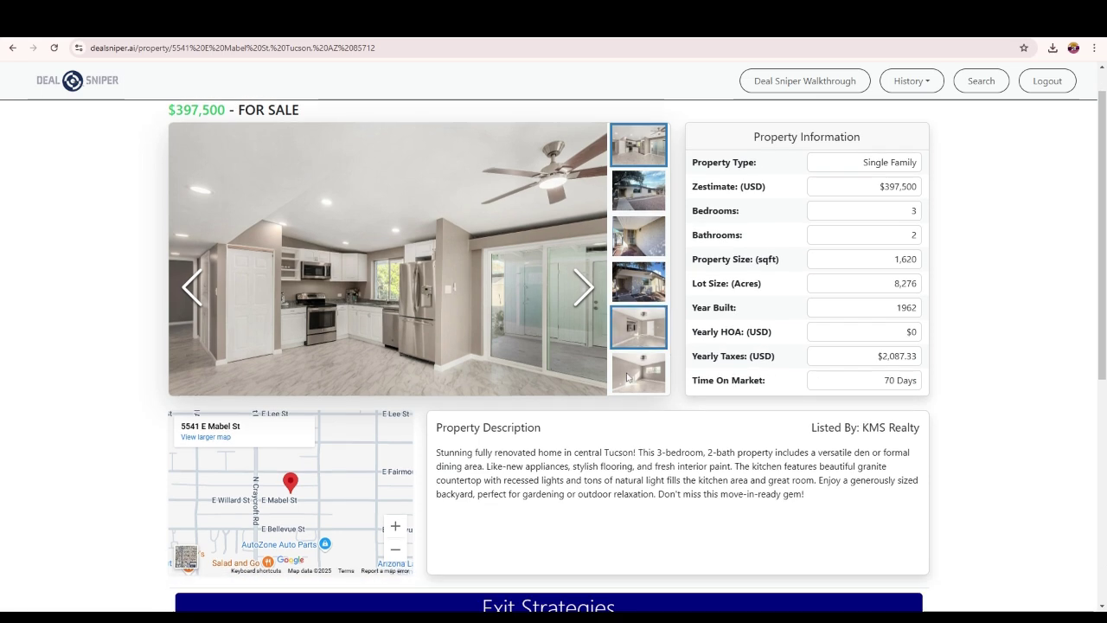
{"action": "scroll", "coordinate": [627, 376], "scroll_direction": "down", "scroll_amount": 3}
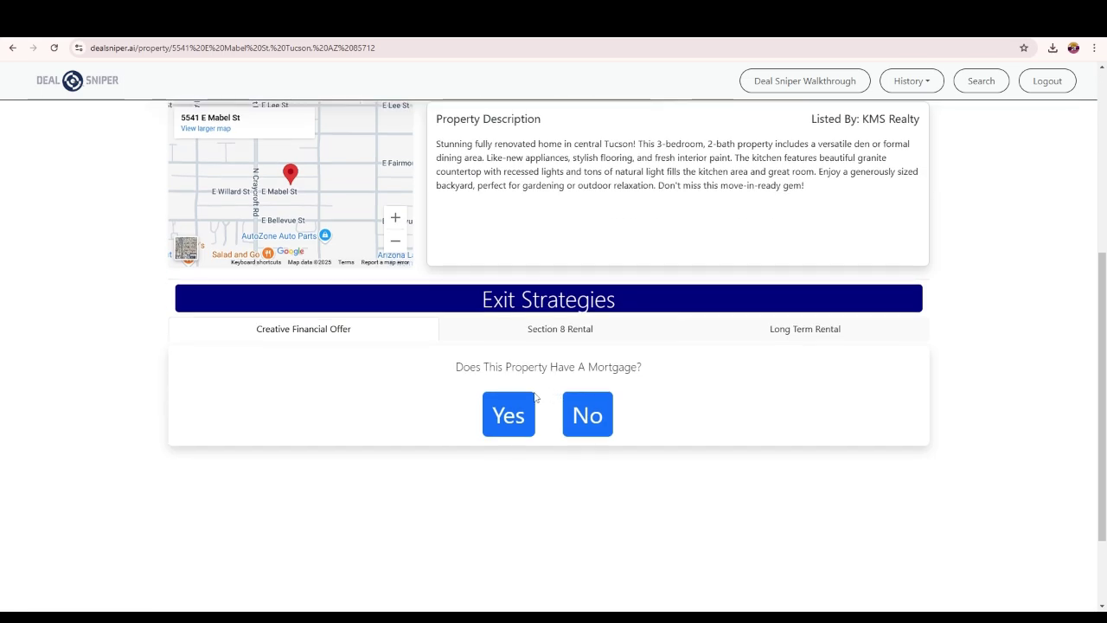
- Answer No to the mortgage question and set the purchase price to 435000
{"action": "left_click", "coordinate": [591, 417]}
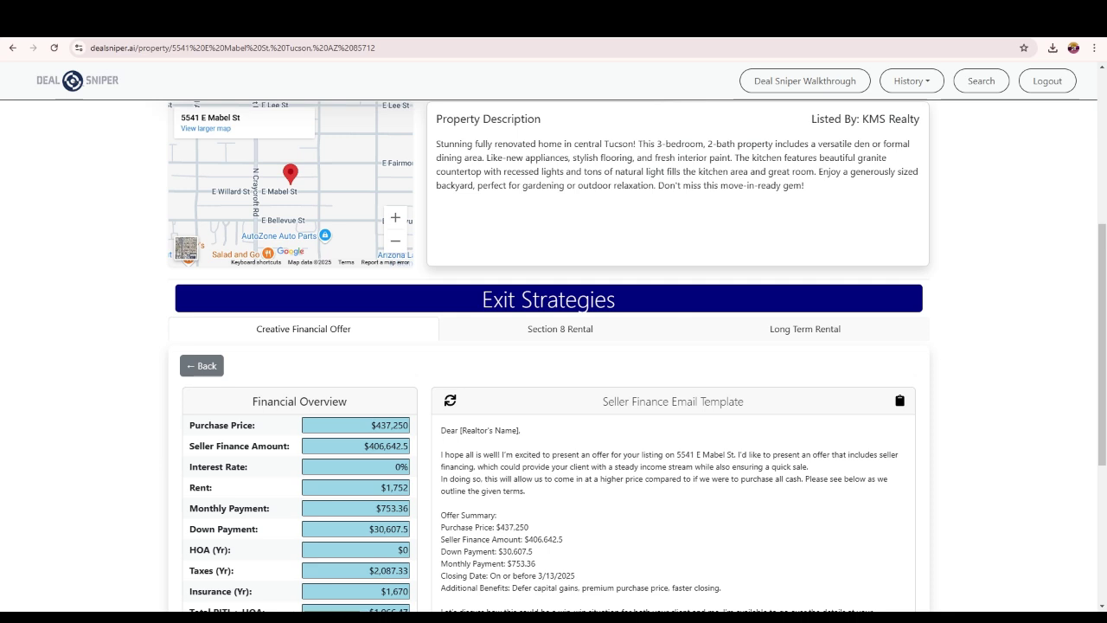
{"action": "scroll", "coordinate": [605, 536], "scroll_direction": "down", "scroll_amount": 2}
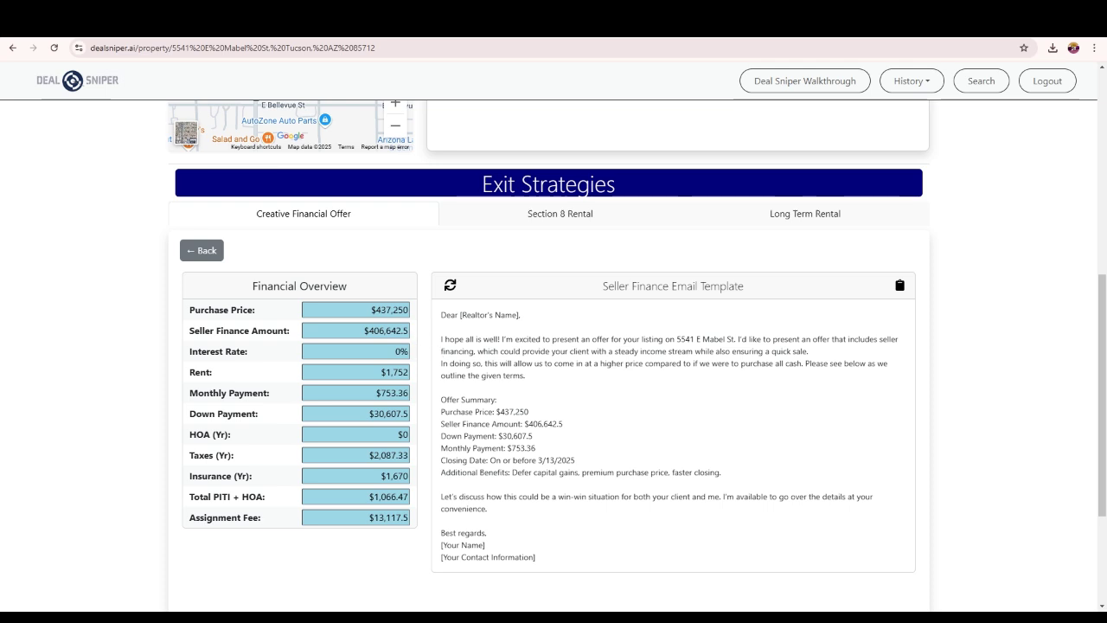
{"action": "left_click_drag", "start_coordinate": [375, 309], "coordinate": [482, 313]}
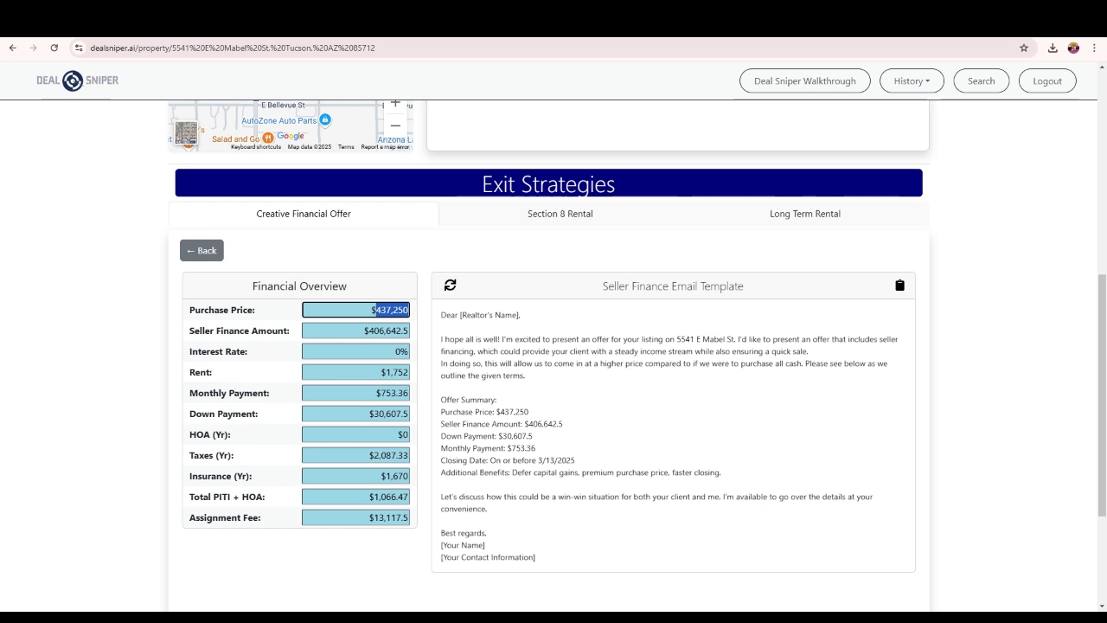
{"action": "type", "text": "4350000"}
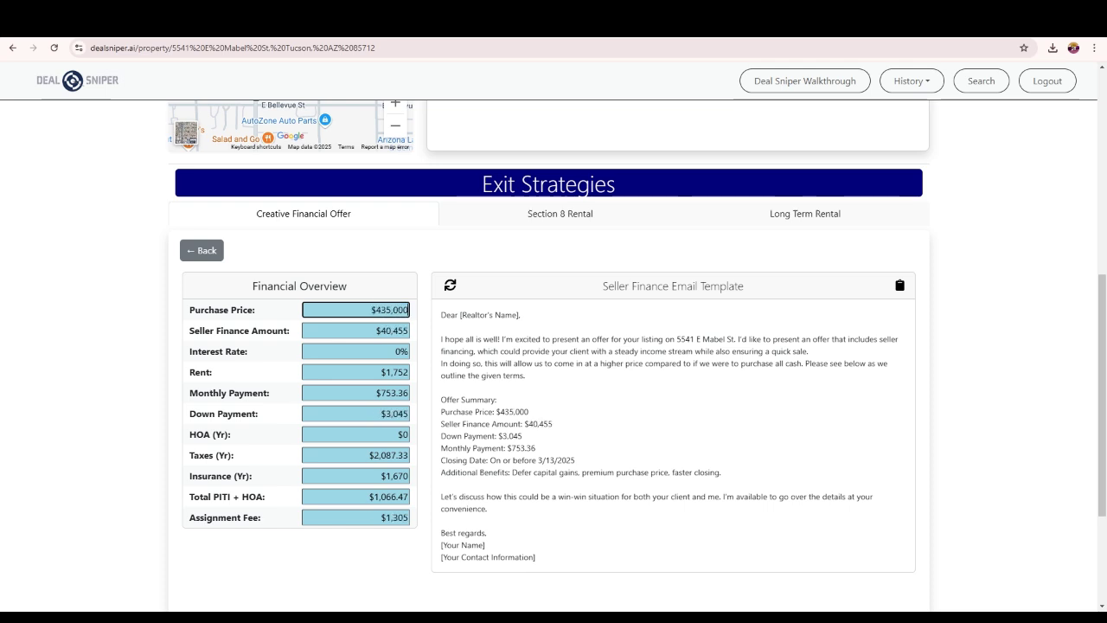
- Set the seller finance amount to 405,000
{"action": "scroll", "coordinate": [897, 234], "scroll_direction": "up", "scroll_amount": 5}
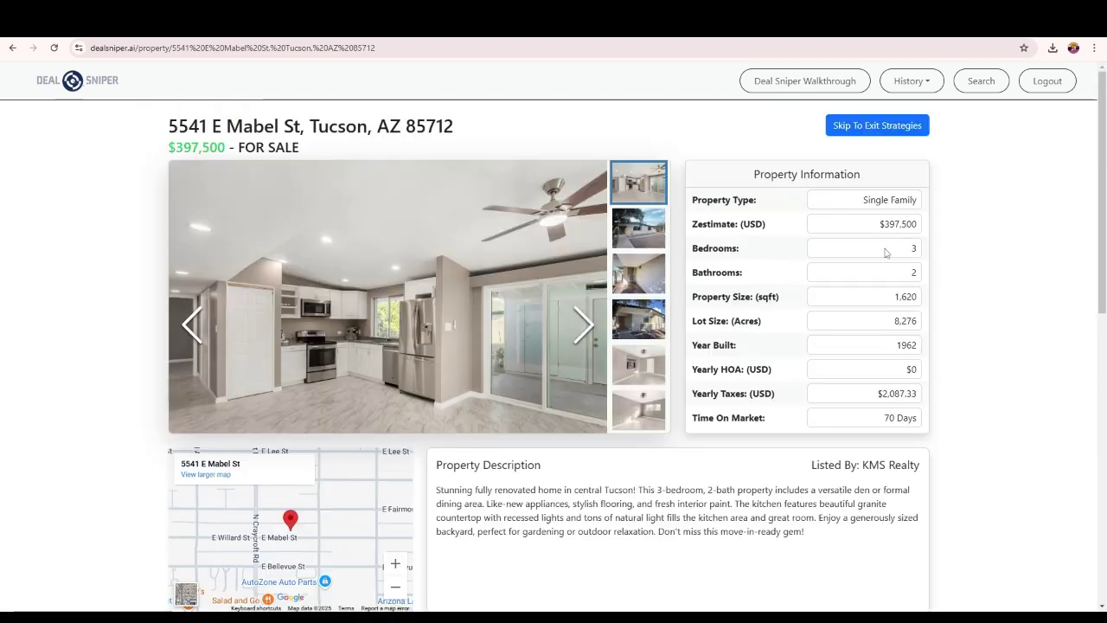
{"action": "scroll", "coordinate": [884, 250], "scroll_direction": "down", "scroll_amount": 5}
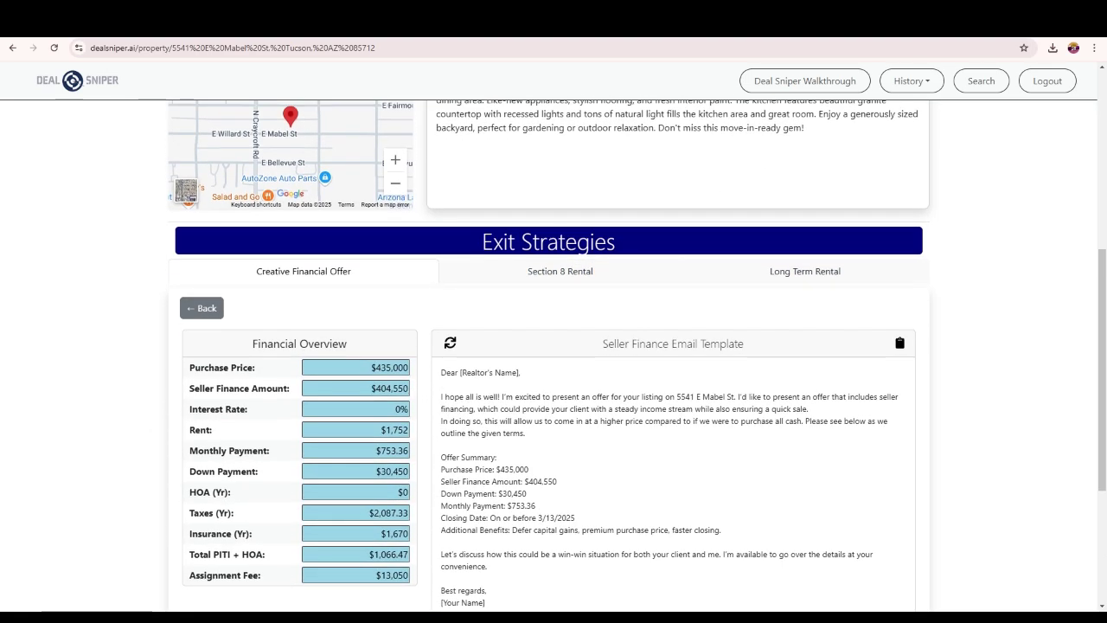
{"action": "double_click", "coordinate": [391, 389]}
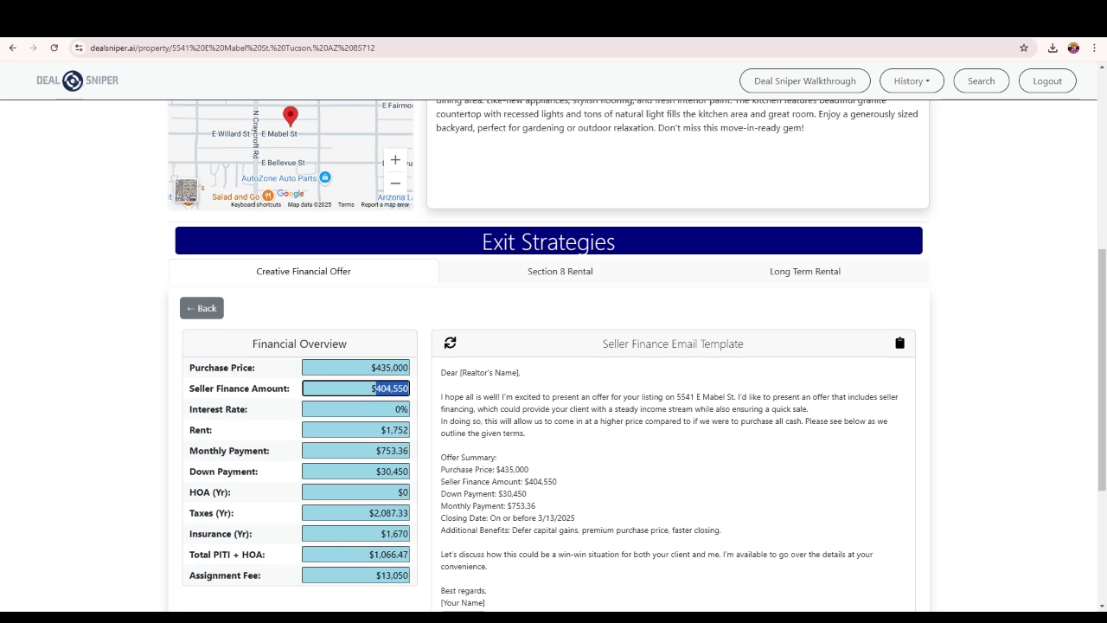
{"action": "type", "text": "405"}
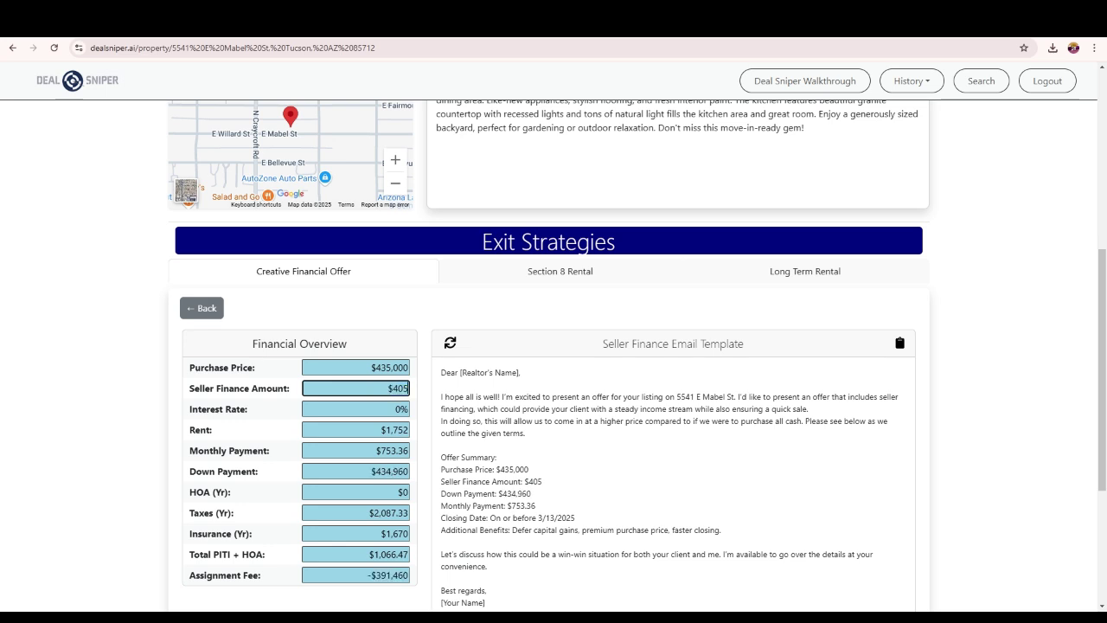
{"action": "type", "text": ",000"}
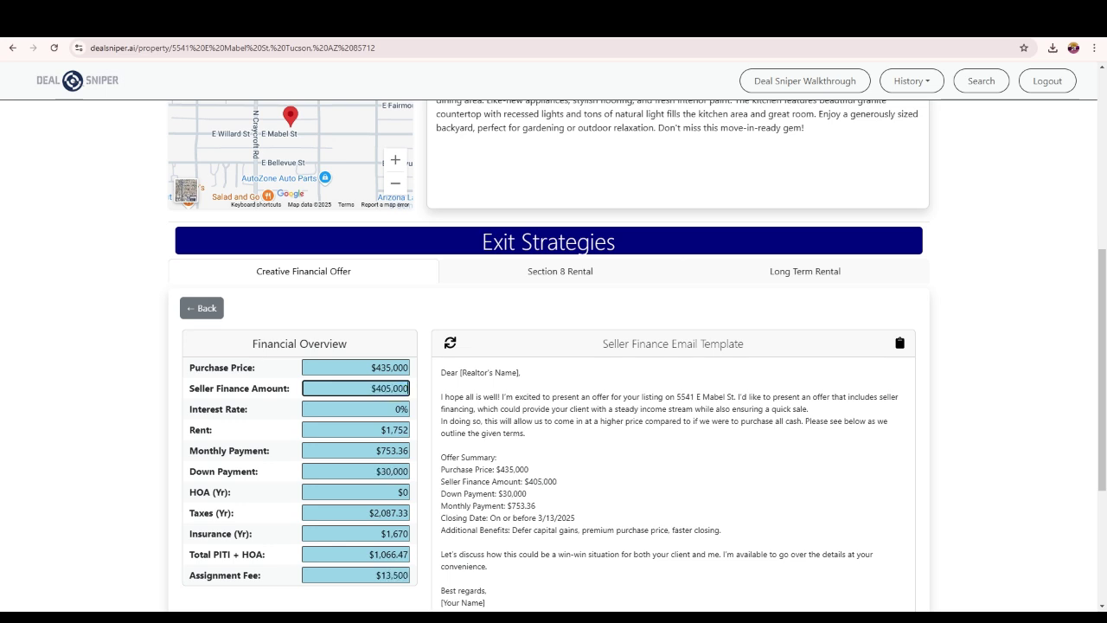
- Set the monthly payment to $700
{"action": "left_click", "coordinate": [375, 472]}
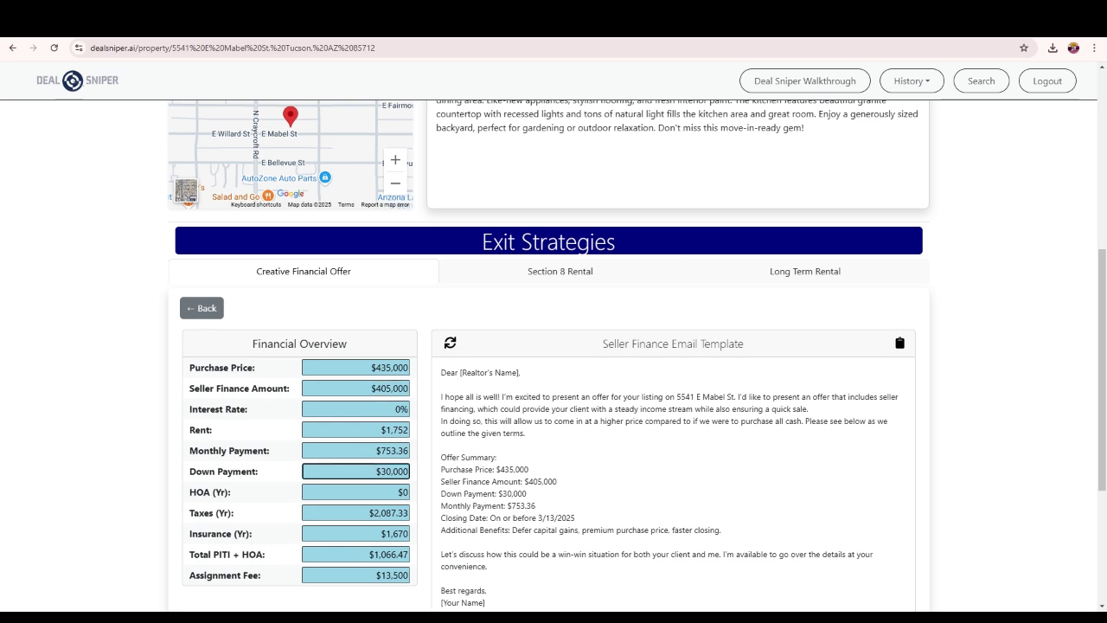
{"action": "key", "text": "shift+Tab"}
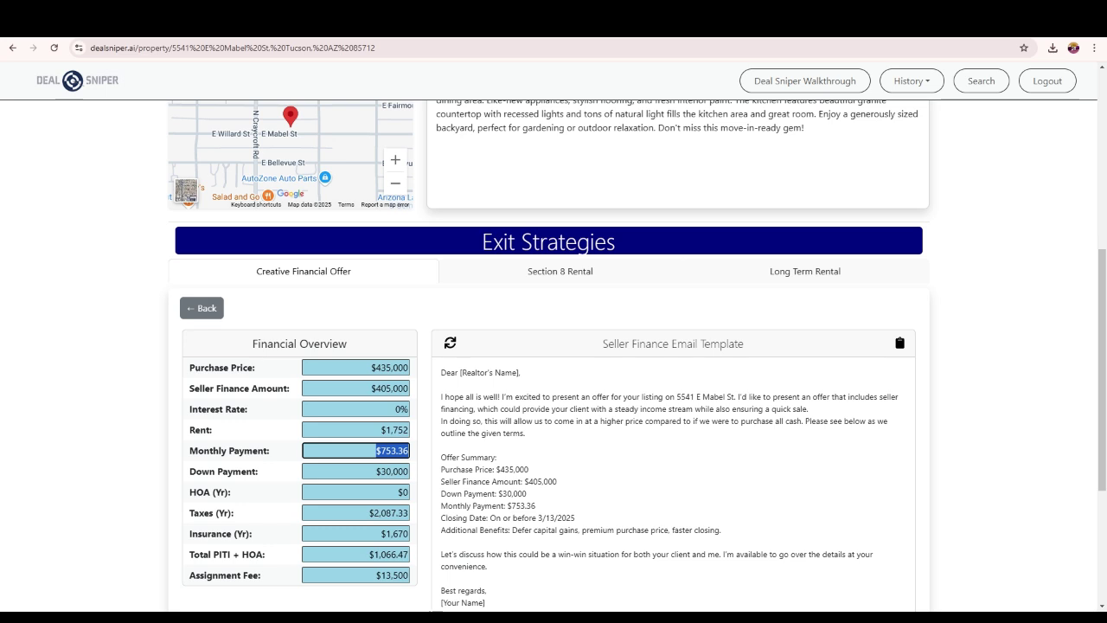
{"action": "left_click", "coordinate": [439, 463]}
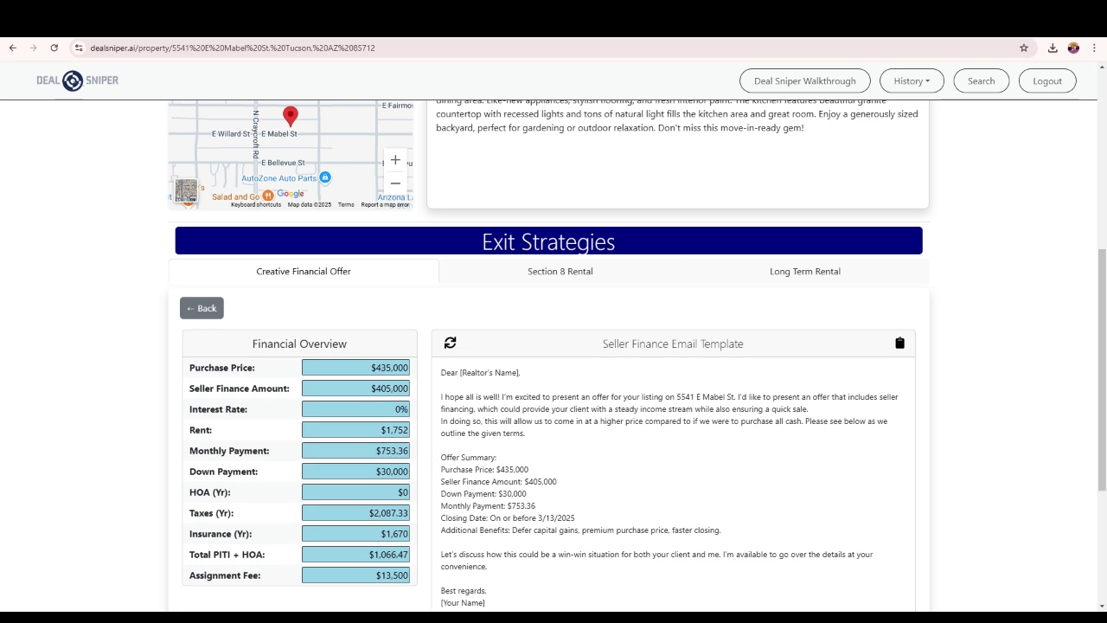
{"action": "double_click", "coordinate": [403, 450]}
{"action": "type", "text": "7000"}
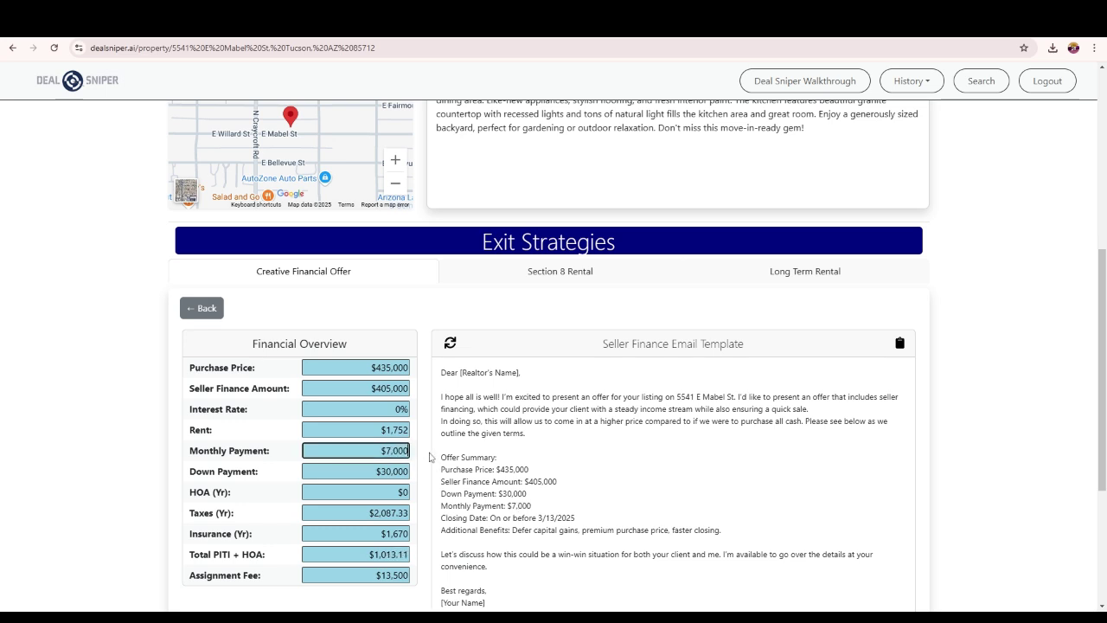
{"action": "type", "text": "0"}
{"action": "key", "text": "BackSpace"}
{"action": "key", "text": "BackSpace"}
{"action": "left_click", "coordinate": [401, 491]}
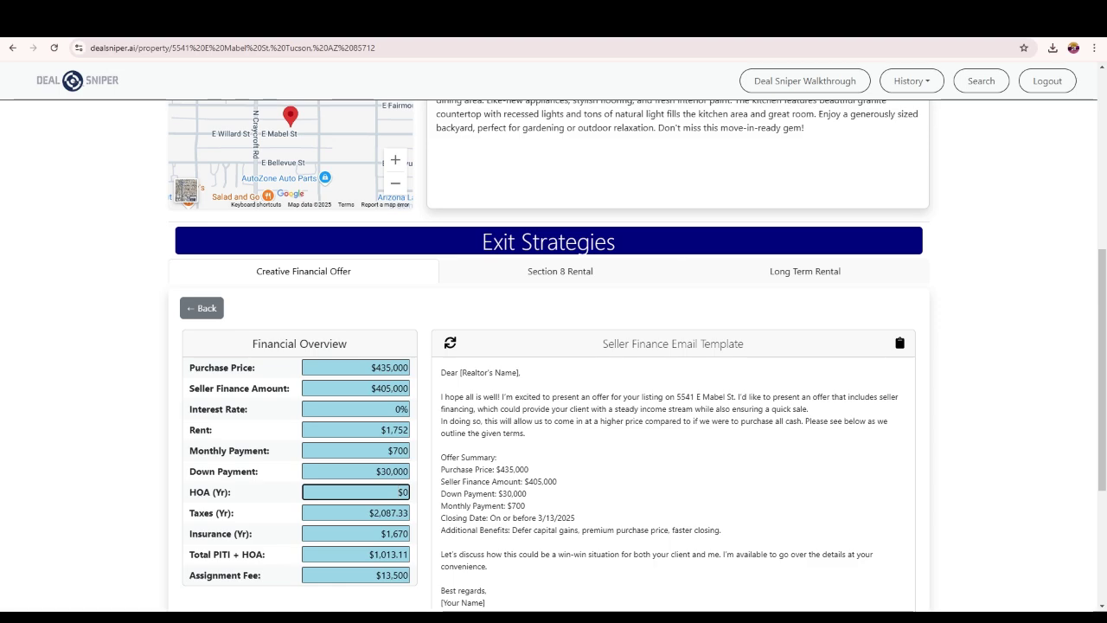
- Highlight the Redfin listing's 'Listed by' agent and brokerage text, then open a new tab
{"action": "key", "text": "ctrl+Tab"}
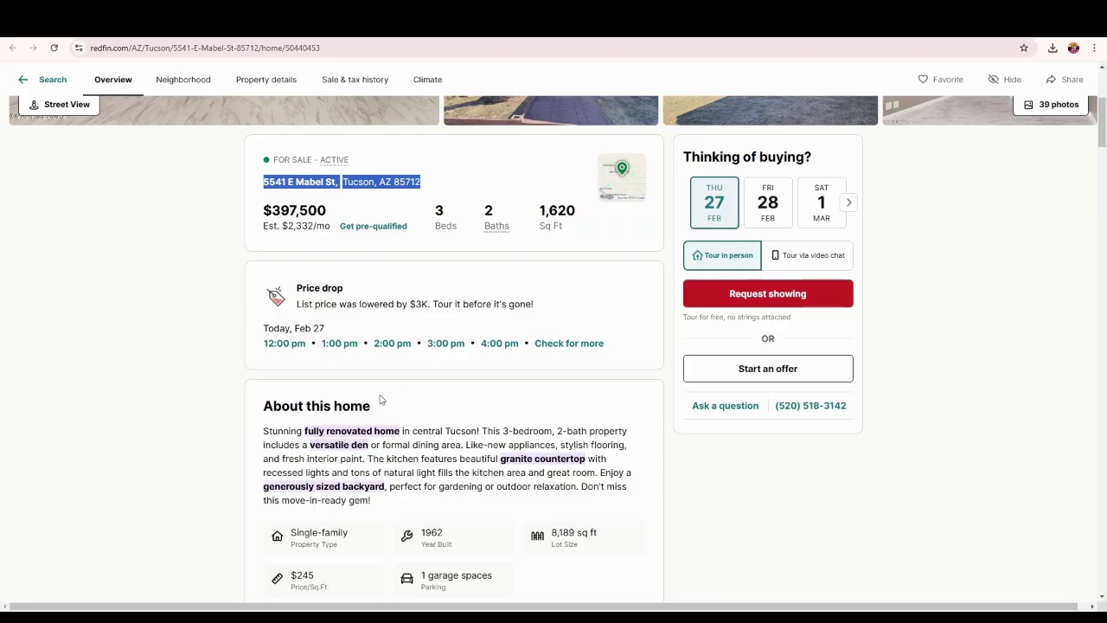
{"action": "scroll", "coordinate": [379, 399], "scroll_direction": "down", "scroll_amount": 3}
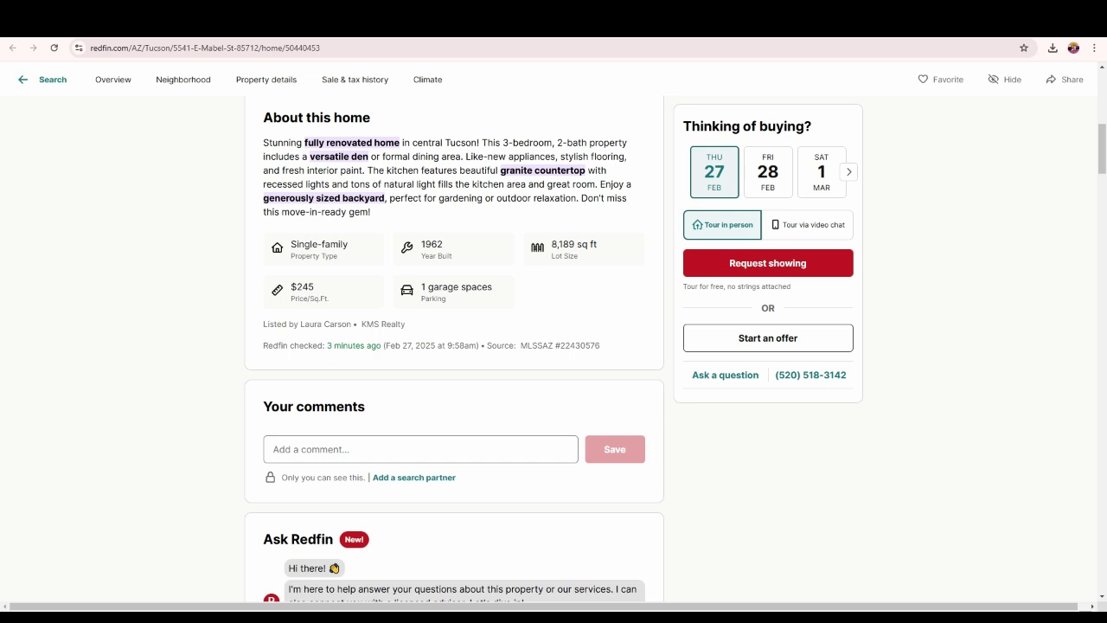
{"action": "left_click_drag", "start_coordinate": [301, 328], "coordinate": [404, 327]}
{"action": "key", "text": "ctrl+c"}
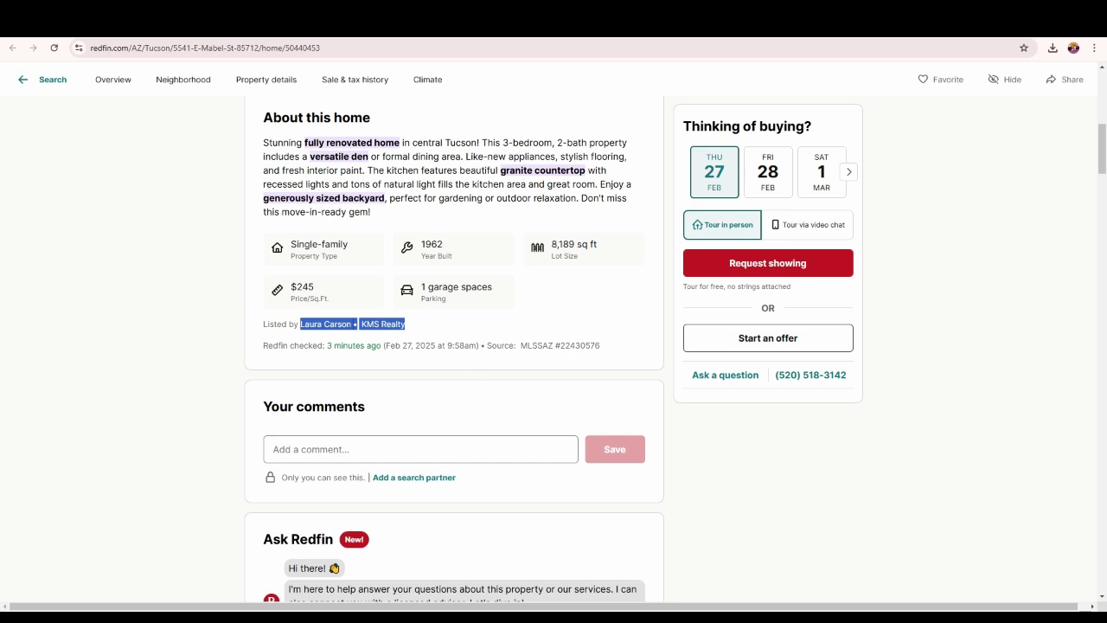
{"action": "key", "text": "ctrl+t"}
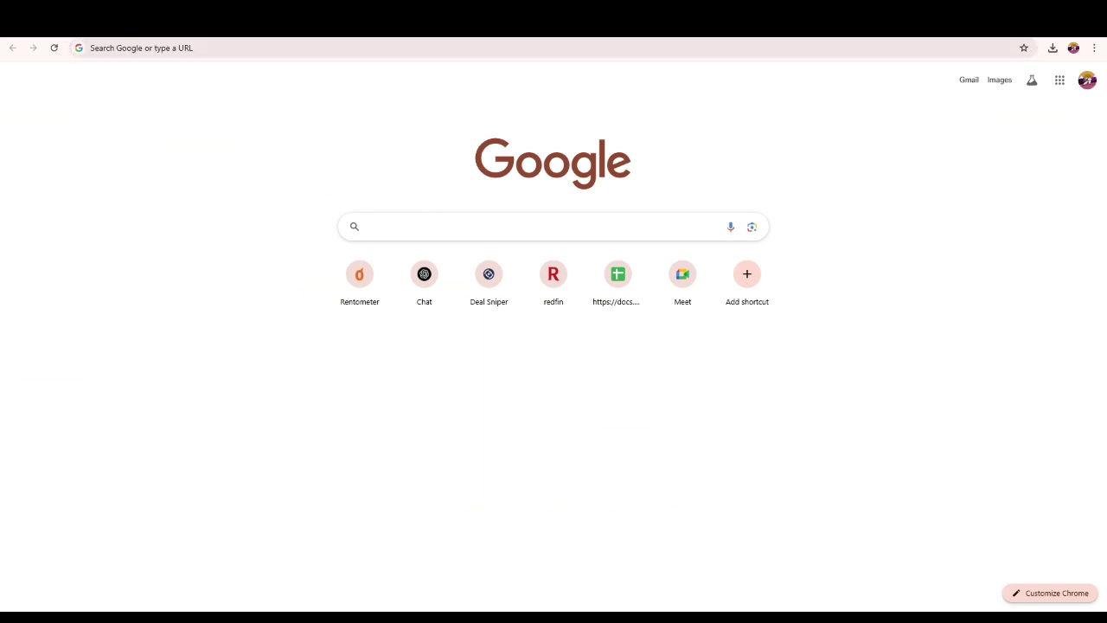
- Google the pasted agent and brokerage and open the first Realtor.com profile result
{"action": "key", "text": "ctrl+v"}
{"action": "key", "text": "Return"}
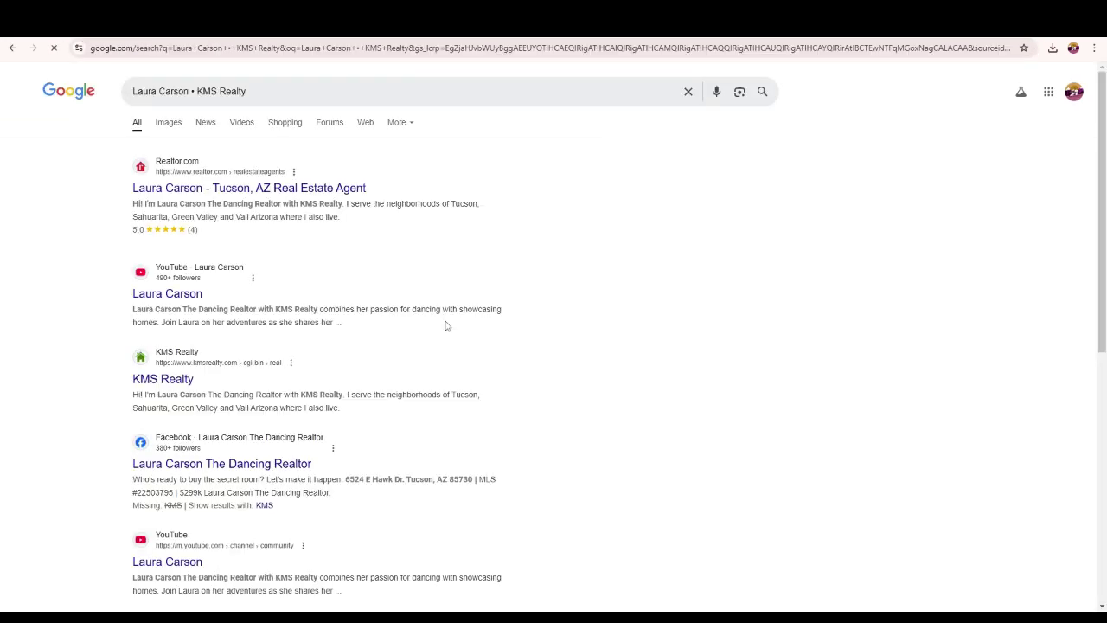
{"action": "left_click", "coordinate": [251, 192]}
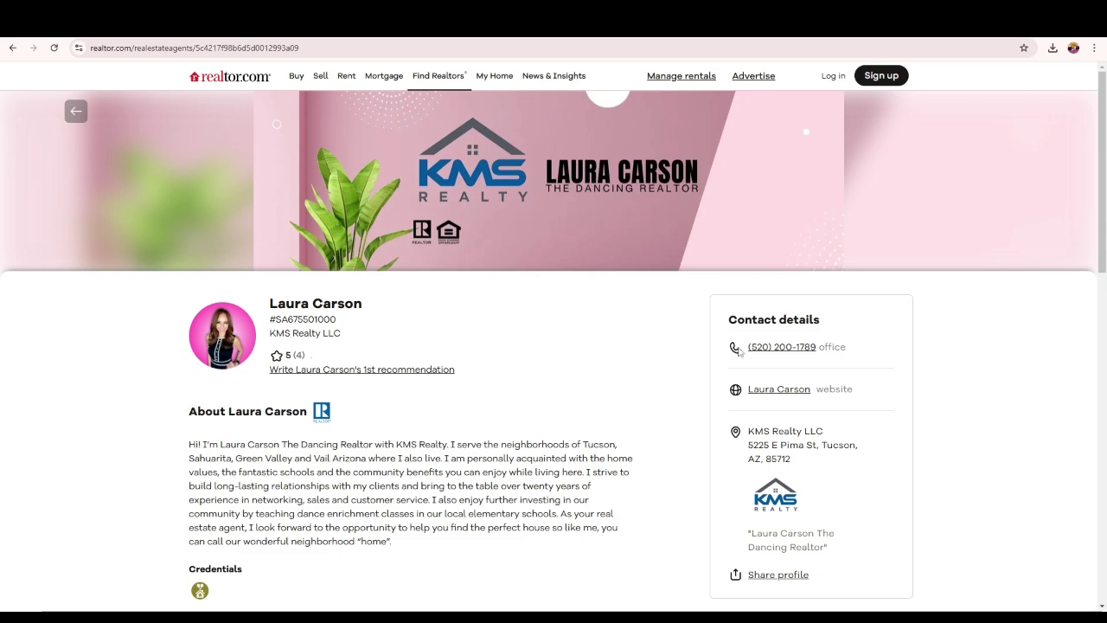
- Scroll through the agent's Realtor.com profile and contact details, then back to the top
{"action": "scroll", "coordinate": [751, 354], "scroll_direction": "down", "scroll_amount": 2}
{"action": "scroll", "coordinate": [751, 359], "scroll_direction": "down", "scroll_amount": 1}
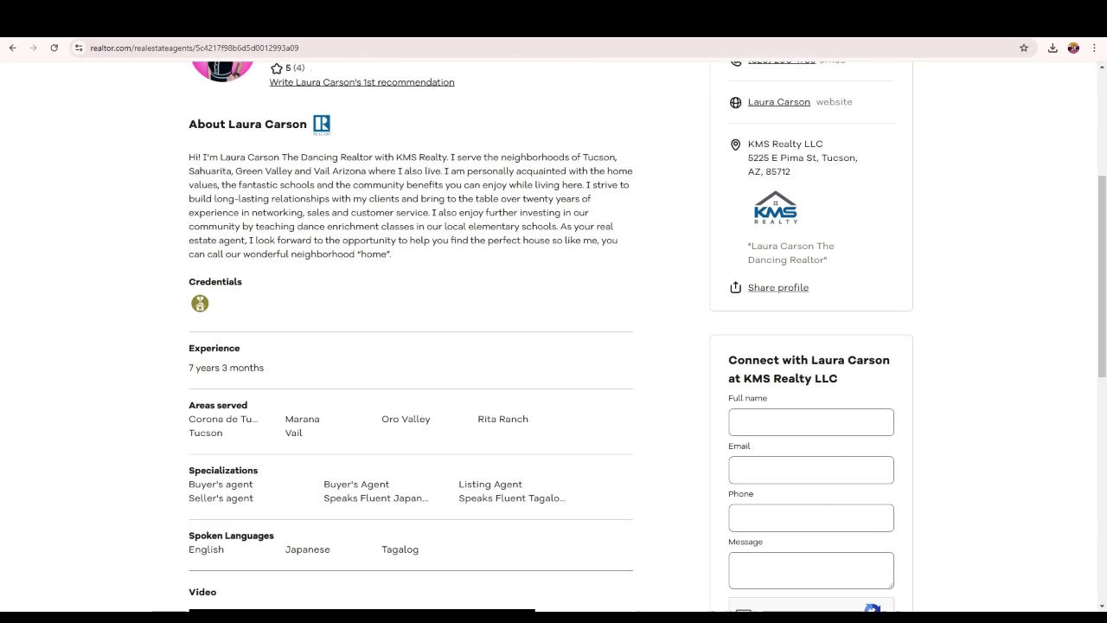
{"action": "scroll", "coordinate": [750, 359], "scroll_direction": "down", "scroll_amount": 1}
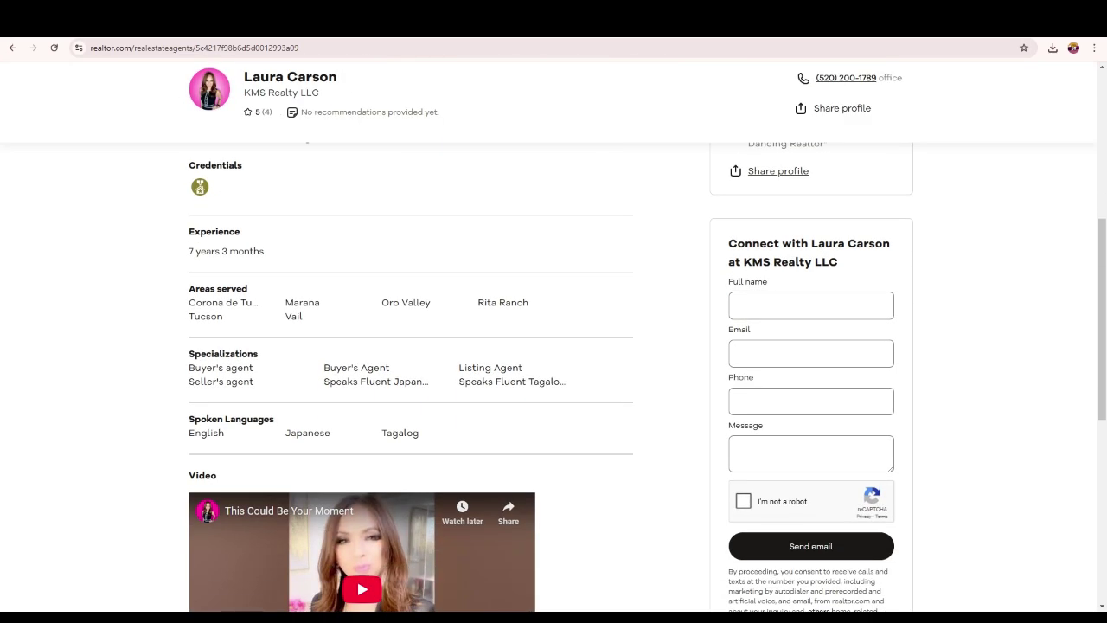
{"action": "scroll", "coordinate": [640, 355], "scroll_direction": "up", "scroll_amount": 5}
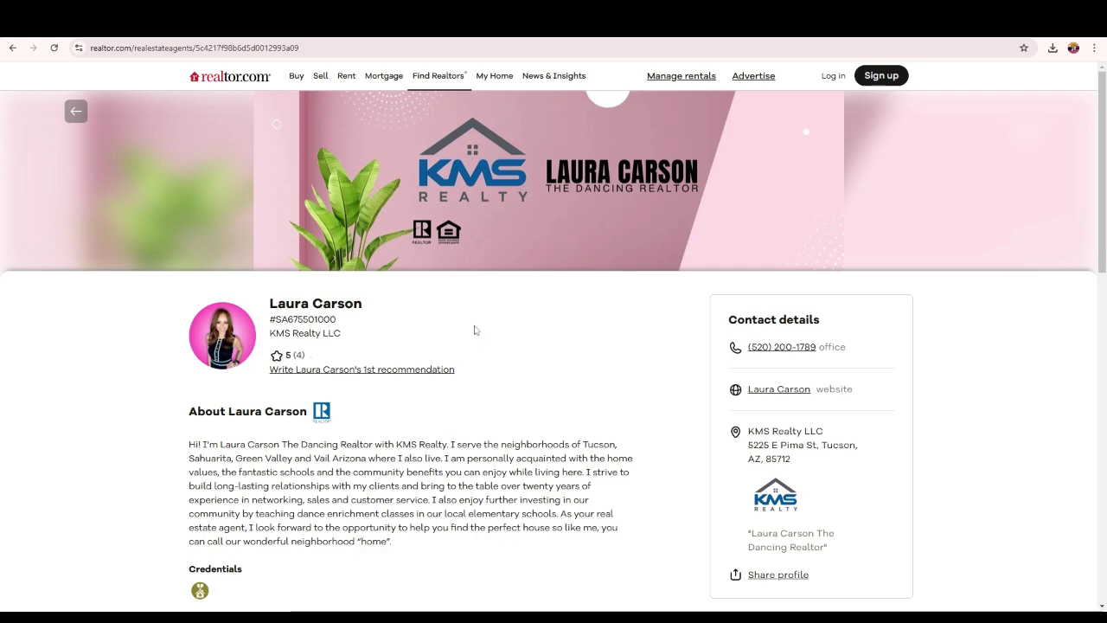
{"action": "scroll", "coordinate": [472, 336], "scroll_direction": "down", "scroll_amount": 3}
{"action": "scroll", "coordinate": [482, 514], "scroll_direction": "down", "scroll_amount": 2}
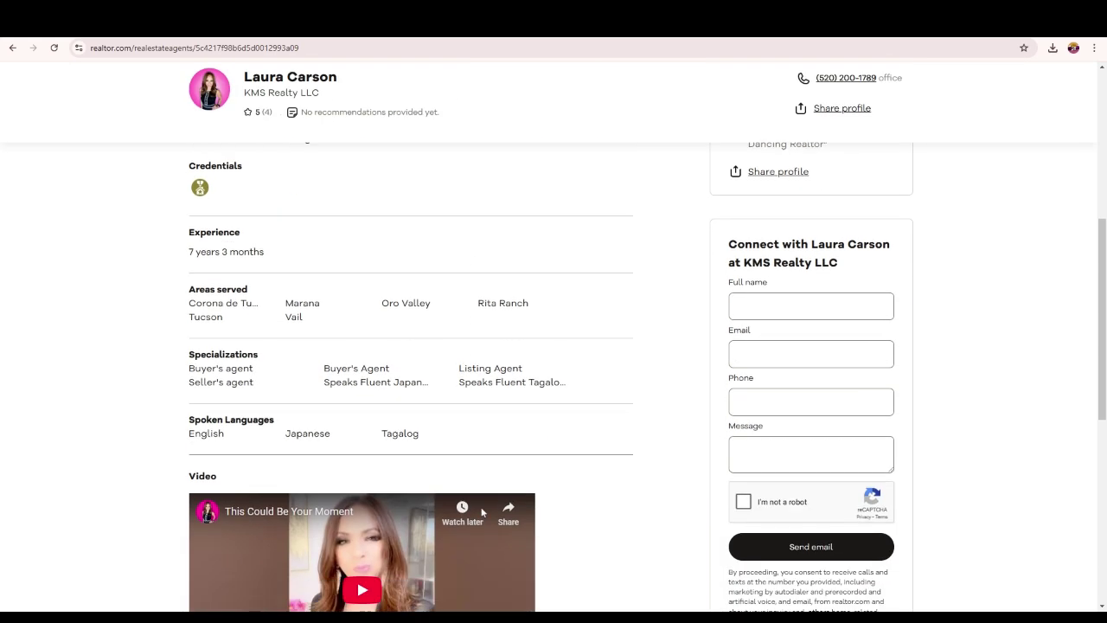
{"action": "scroll", "coordinate": [501, 477], "scroll_direction": "up", "scroll_amount": 5}
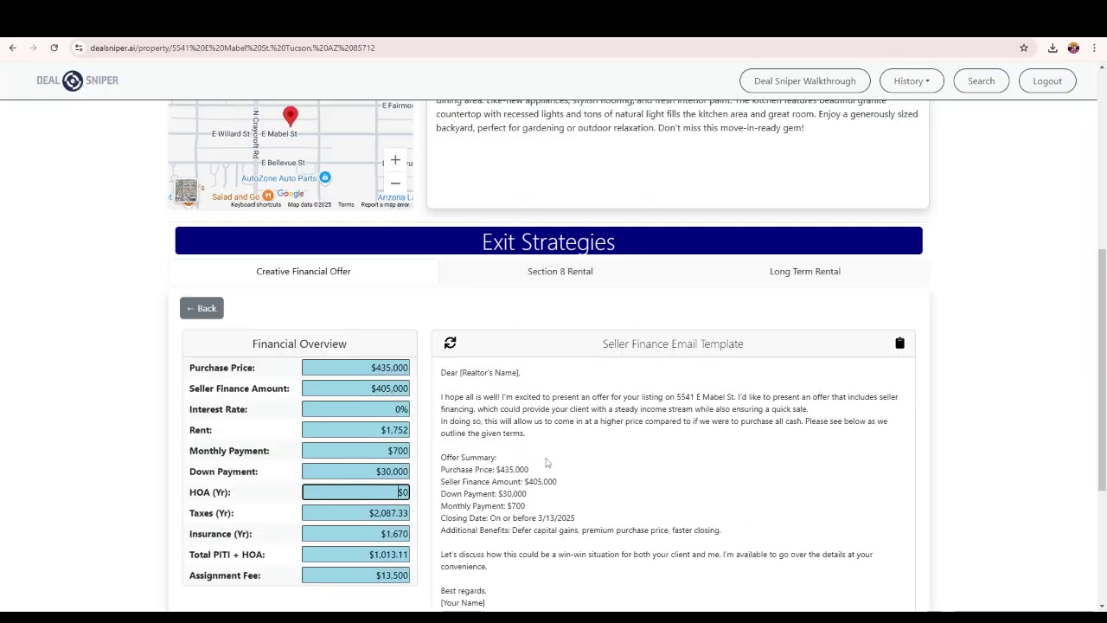
{"action": "scroll", "coordinate": [546, 462], "scroll_direction": "down", "scroll_amount": 2}
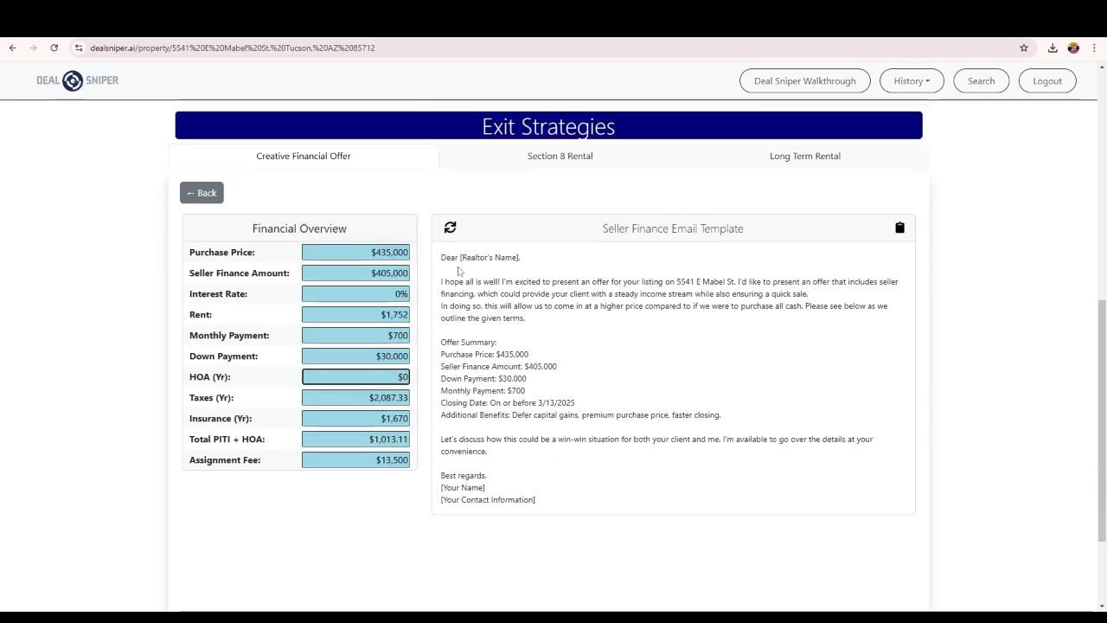
{"action": "left_click_drag", "start_coordinate": [460, 268], "coordinate": [551, 261]}
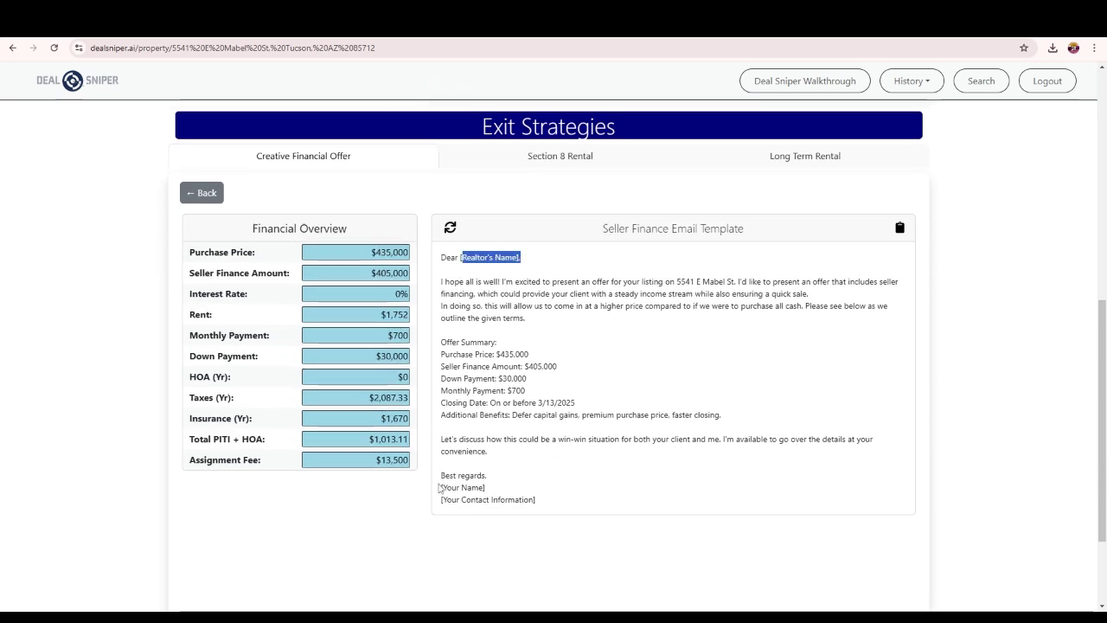
{"action": "left_click_drag", "start_coordinate": [438, 487], "coordinate": [480, 390]}
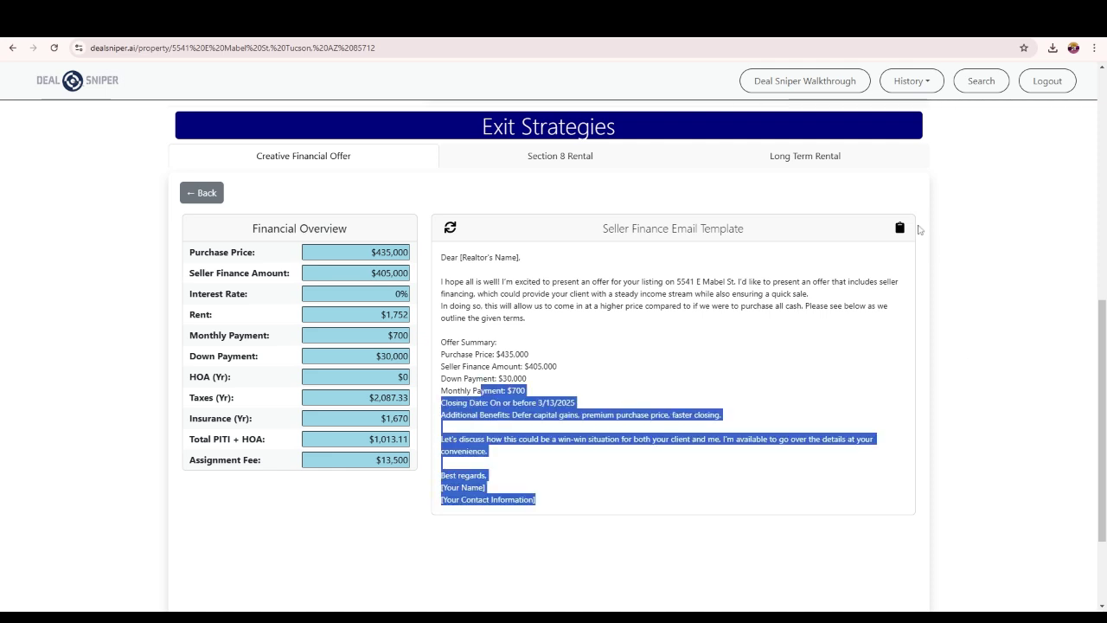
{"action": "left_click", "coordinate": [900, 228]}
{"action": "left_click", "coordinate": [592, 390]}
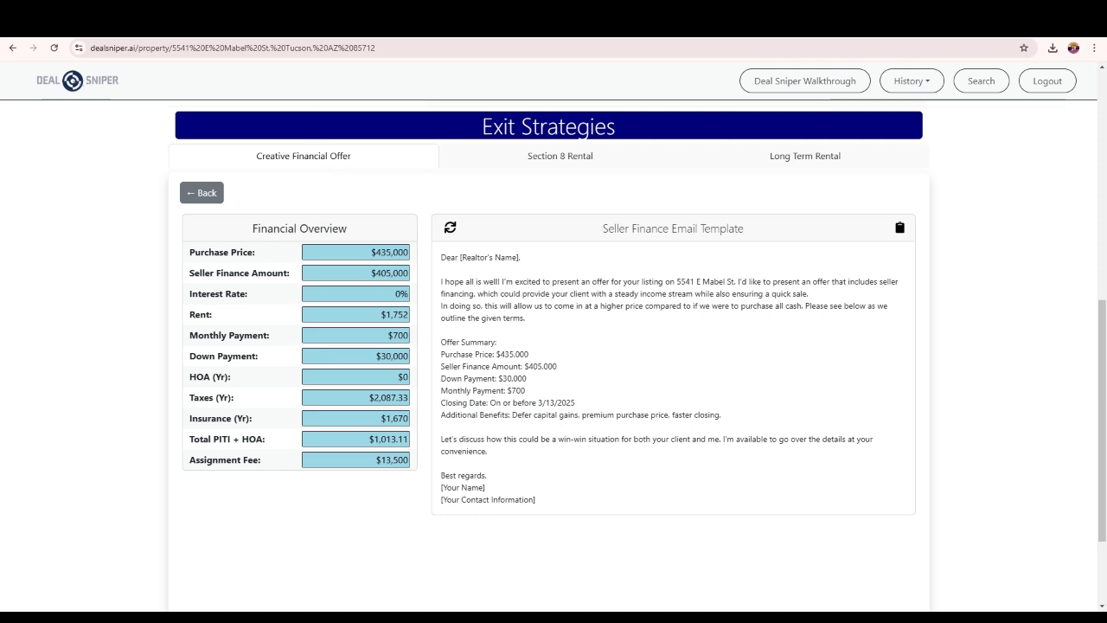
{"action": "left_click", "coordinate": [294, 17]}
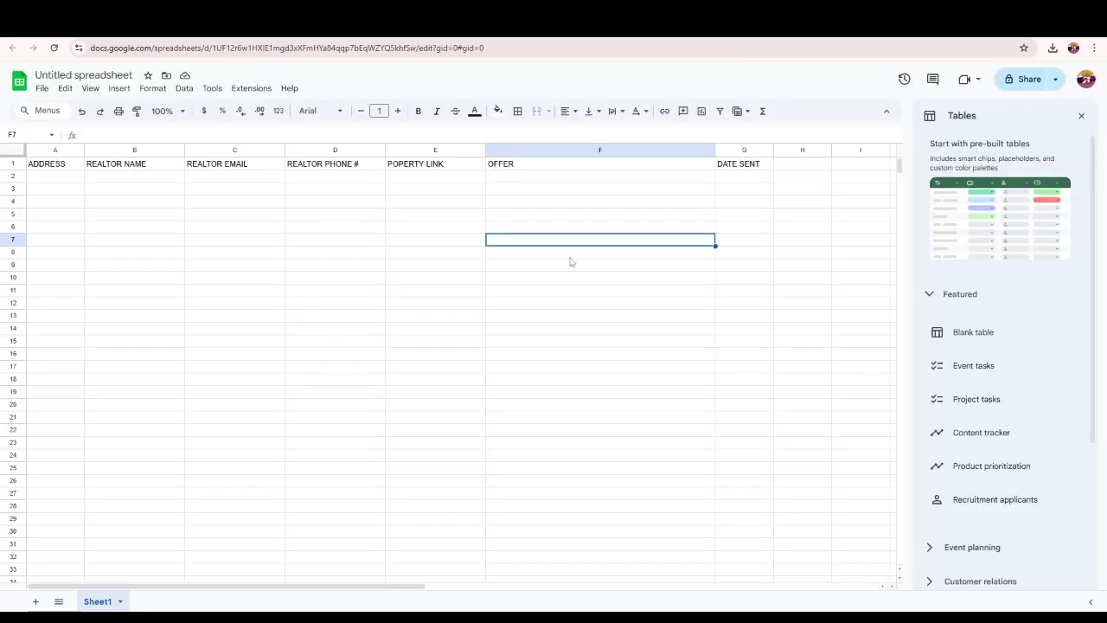
- Dismiss the pre-built table suggestions and select the ADDRESS through DATE SENT header cells
{"action": "left_click", "coordinate": [1080, 117]}
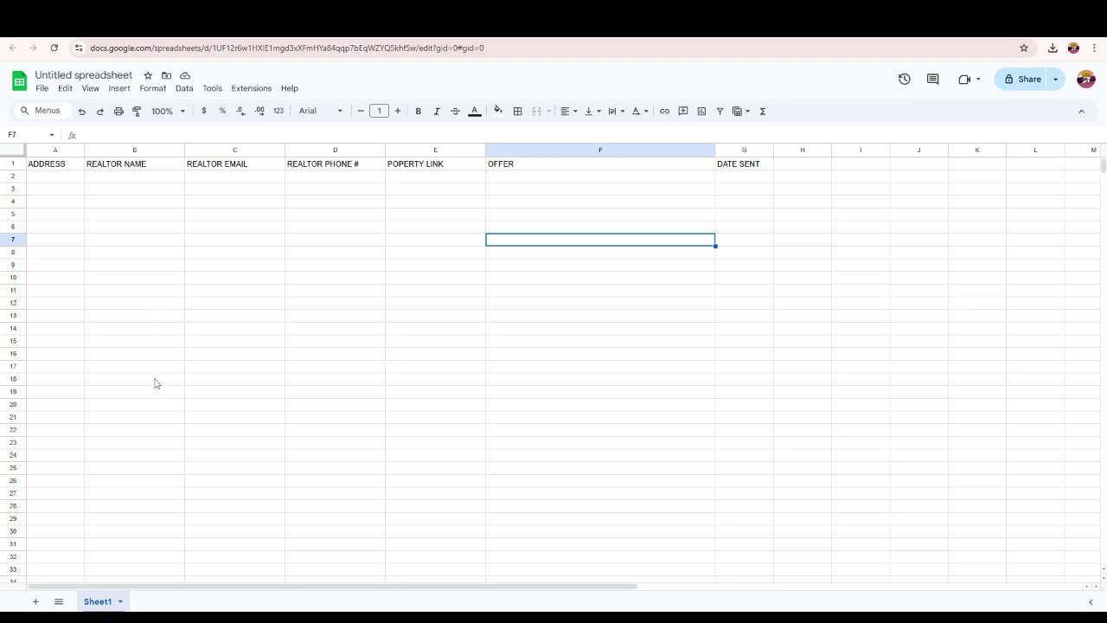
{"action": "left_click", "coordinate": [45, 165]}
{"action": "left_click", "coordinate": [115, 166]}
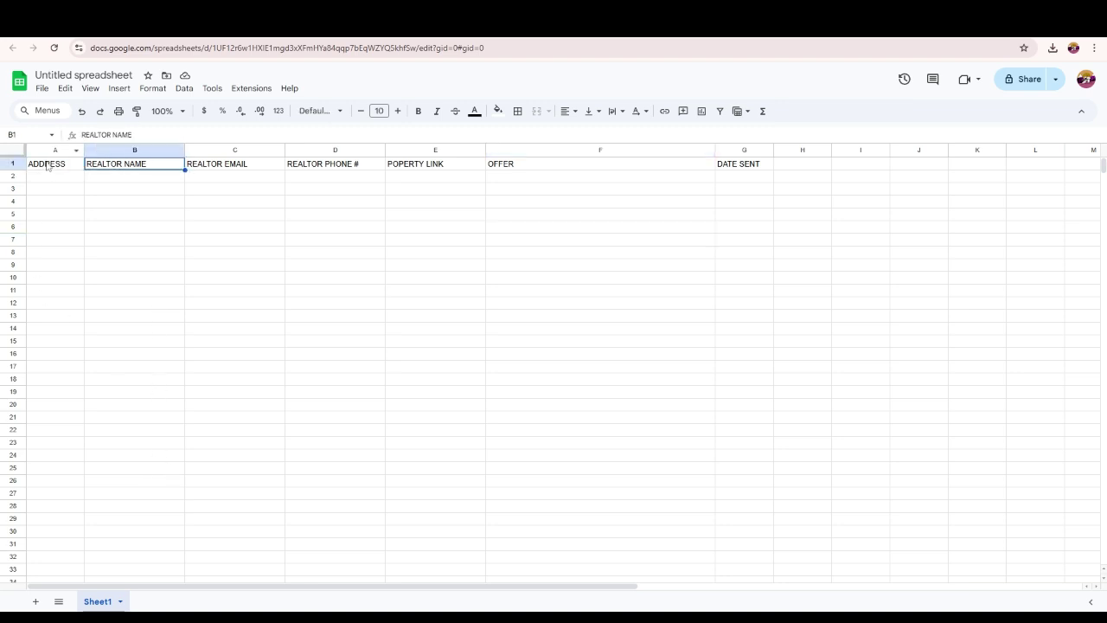
{"action": "left_click_drag", "start_coordinate": [44, 163], "coordinate": [648, 153]}
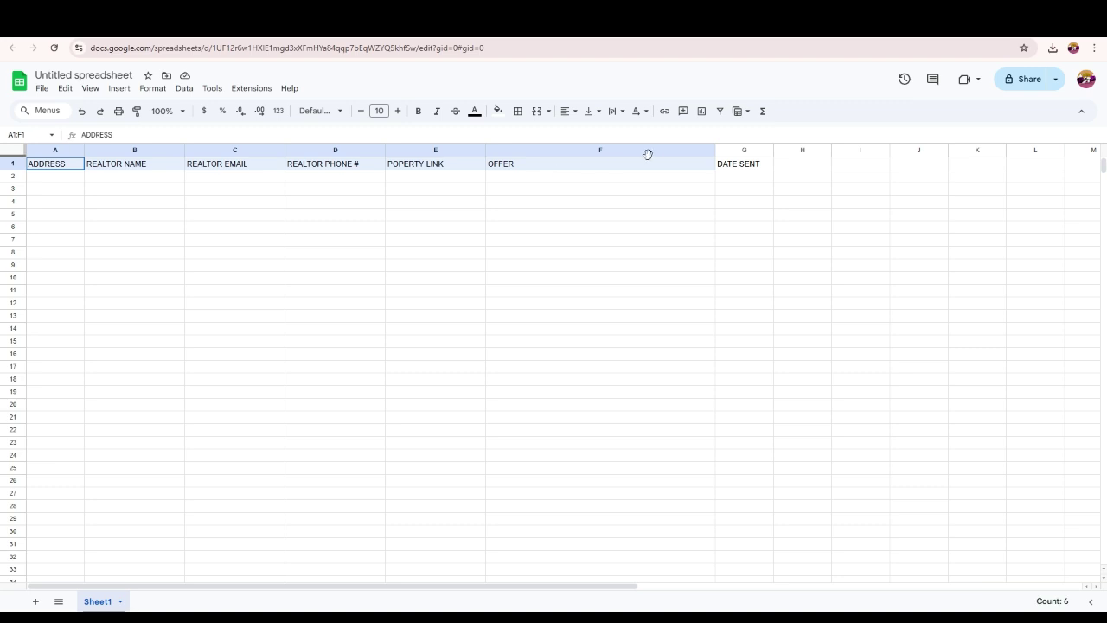
{"action": "left_click", "coordinate": [749, 163]}
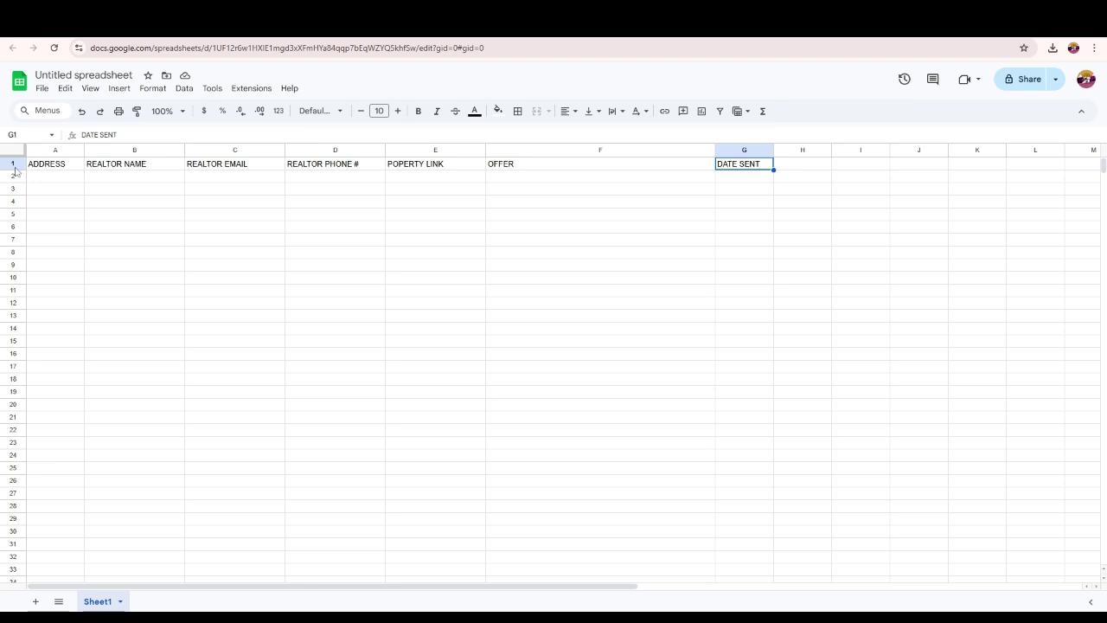
- Freeze the sheet up to row 1, then scroll to confirm the headers stay visible
{"action": "right_click", "coordinate": [17, 170]}
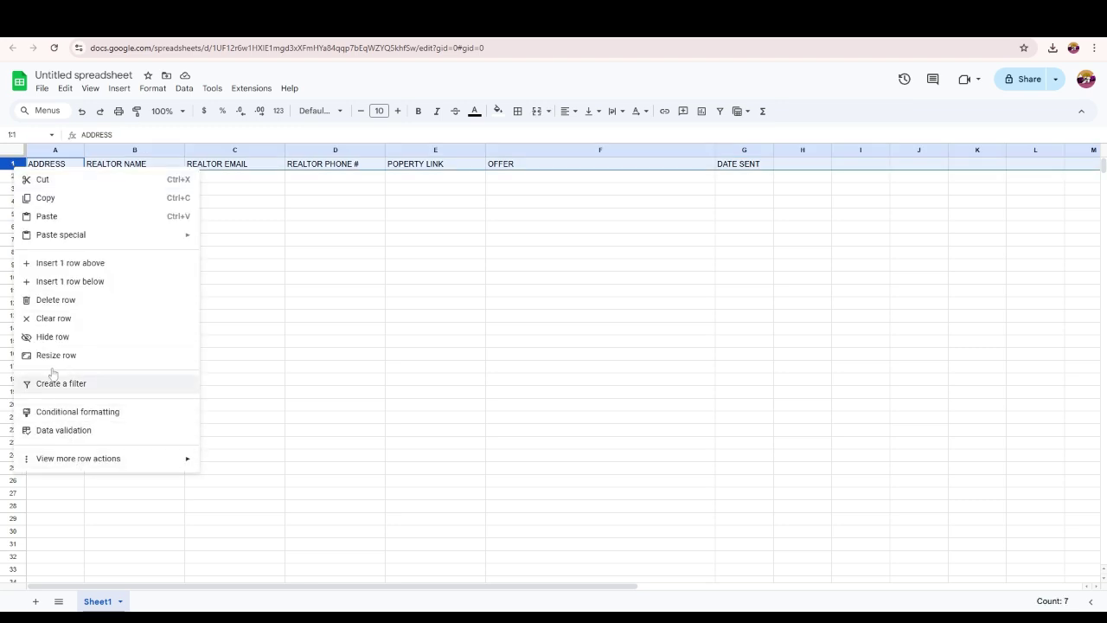
{"action": "left_click", "coordinate": [334, 227]}
{"action": "left_click", "coordinate": [10, 164]}
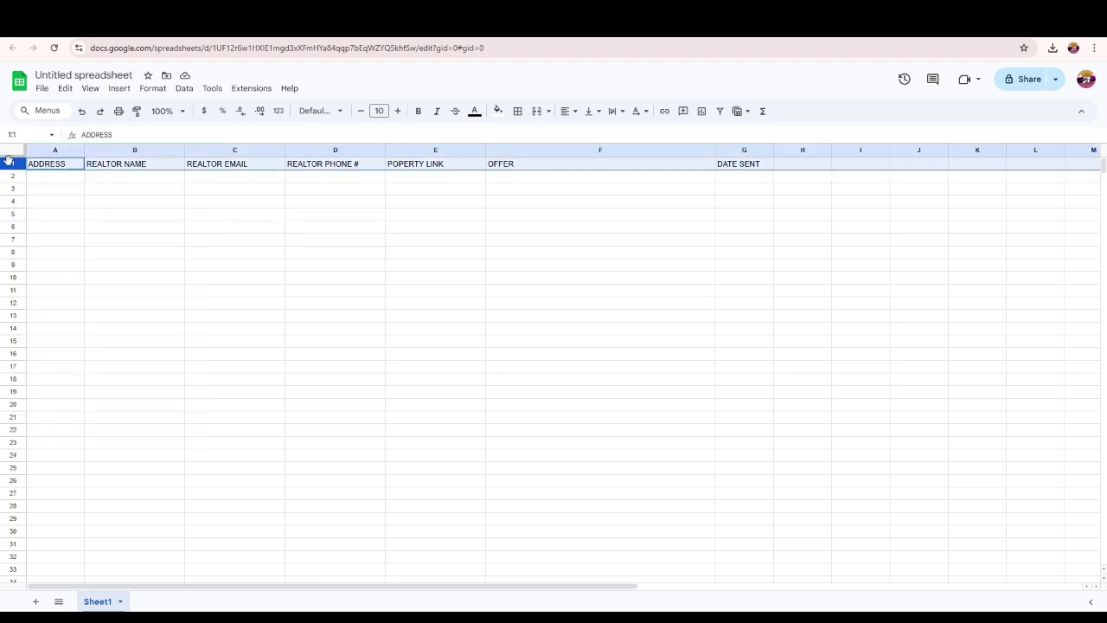
{"action": "right_click", "coordinate": [10, 163]}
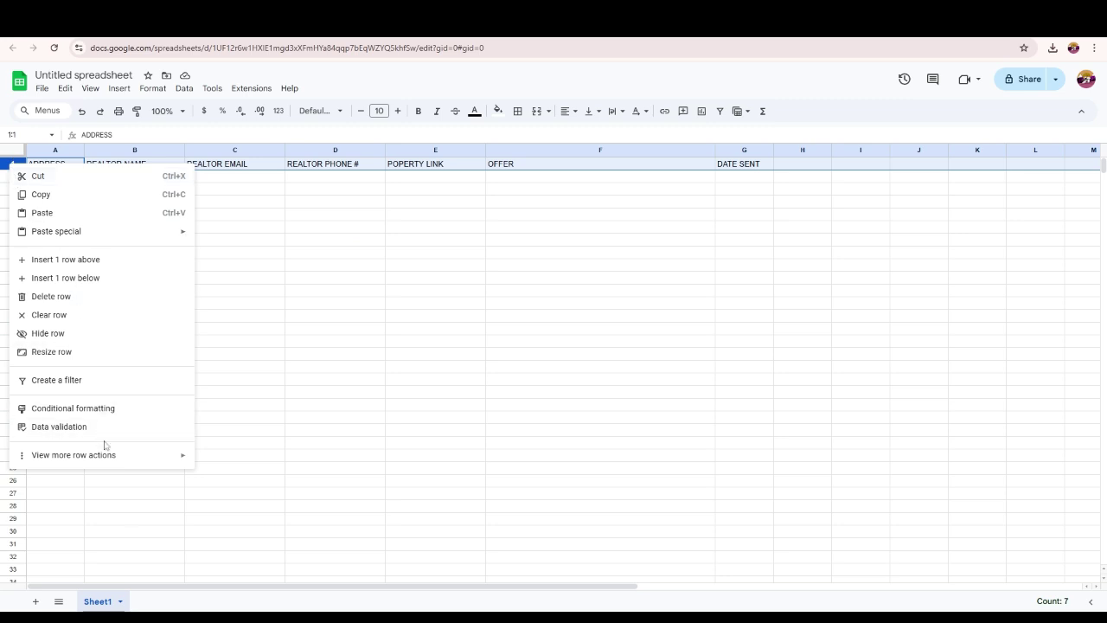
{"action": "mouse_move", "coordinate": [103, 455]}
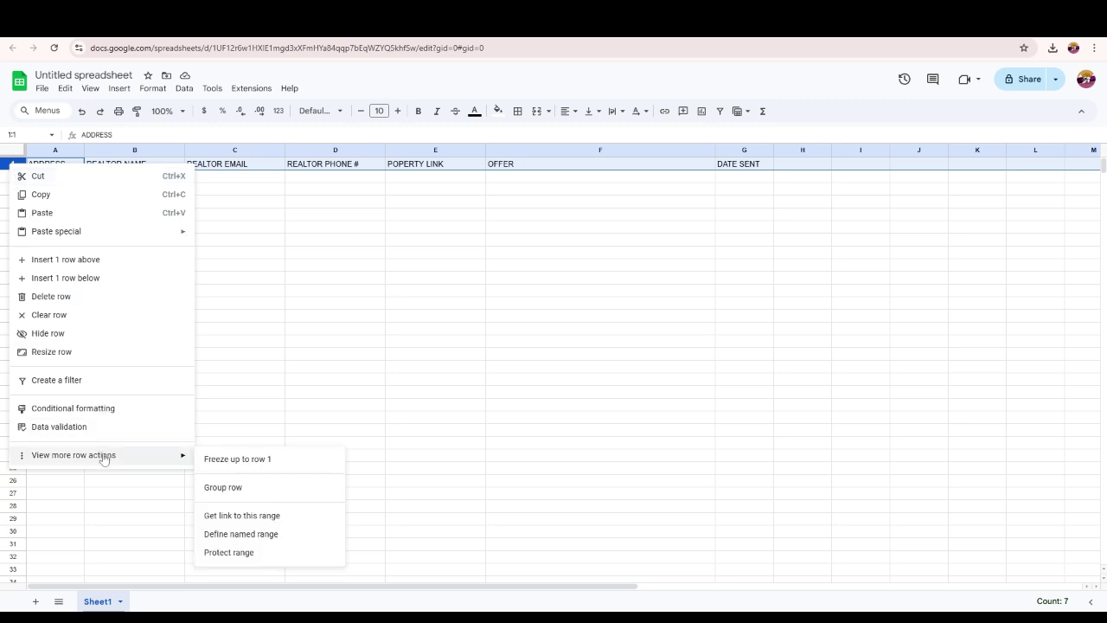
{"action": "left_click", "coordinate": [236, 460]}
{"action": "left_click", "coordinate": [200, 242]}
{"action": "scroll", "coordinate": [222, 366], "scroll_direction": "down", "scroll_amount": 5}
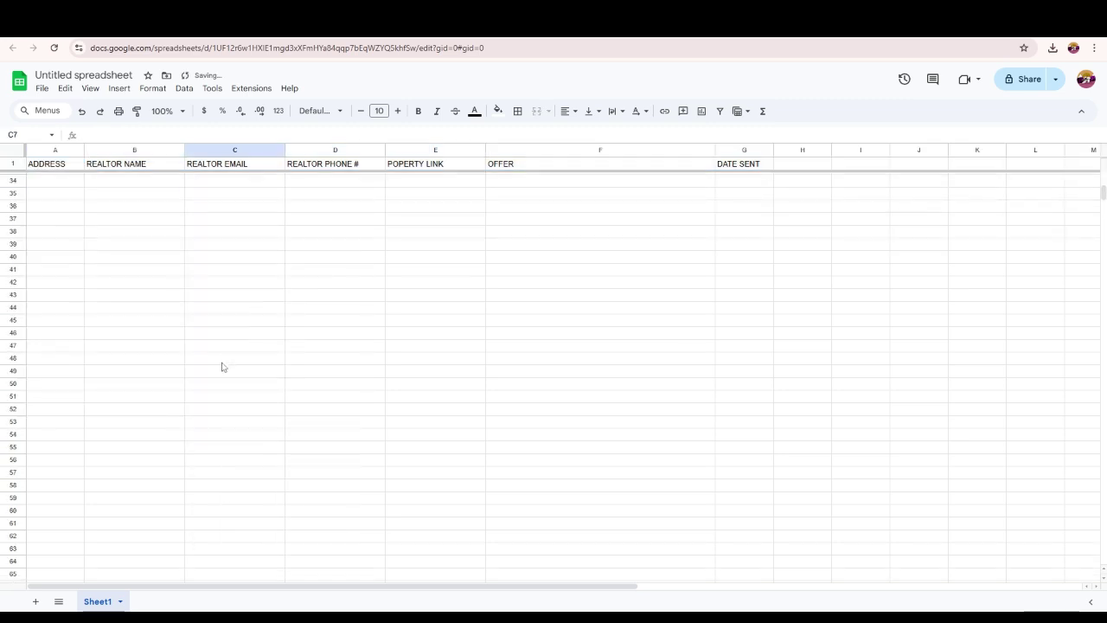
{"action": "scroll", "coordinate": [223, 359], "scroll_direction": "down", "scroll_amount": 7}
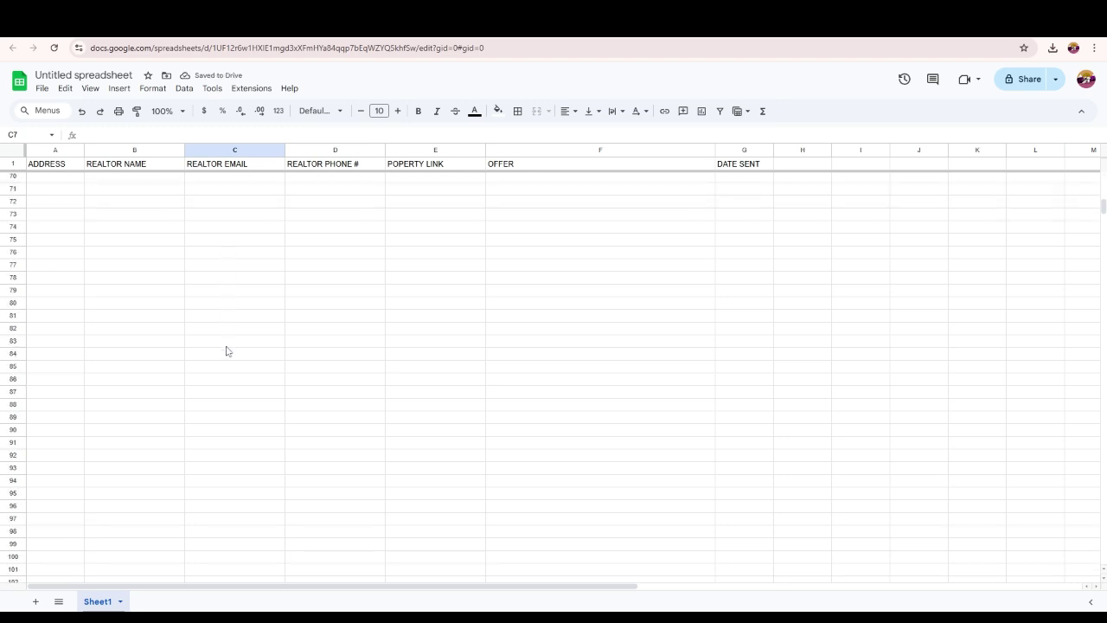
{"action": "scroll", "coordinate": [227, 347], "scroll_direction": "up", "scroll_amount": 15}
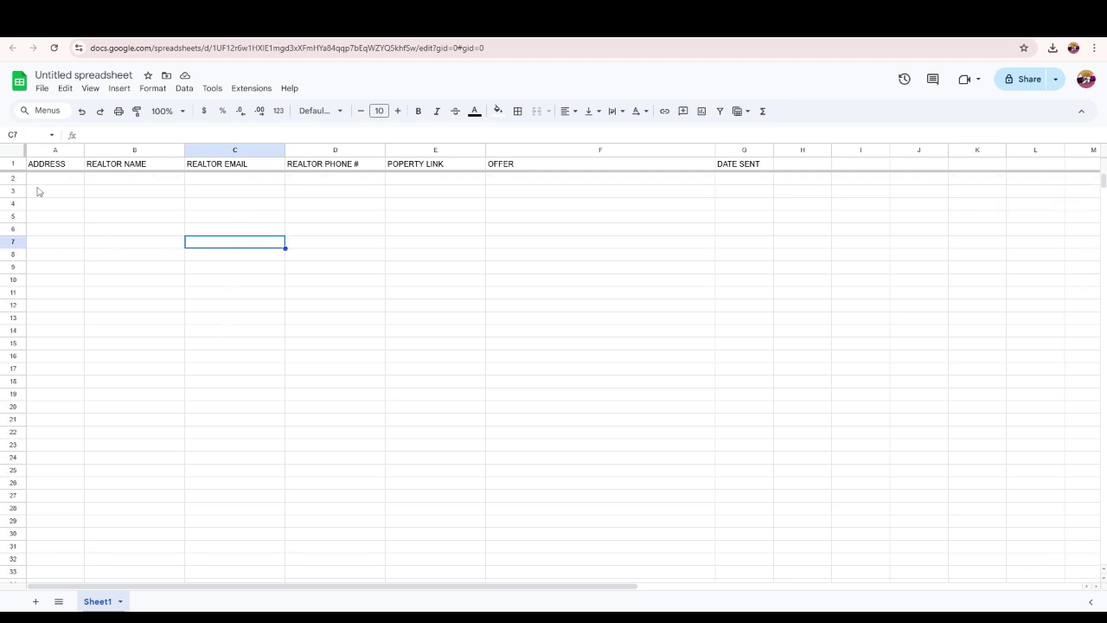
- Fill the header row bright green
{"action": "left_click", "coordinate": [13, 164]}
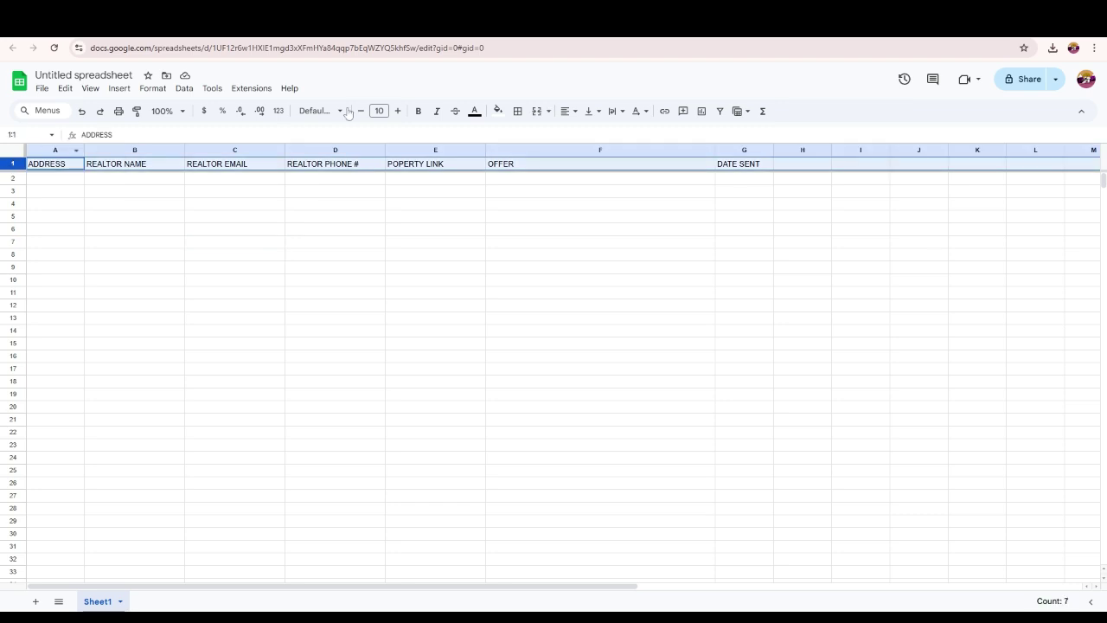
{"action": "left_click", "coordinate": [494, 111]}
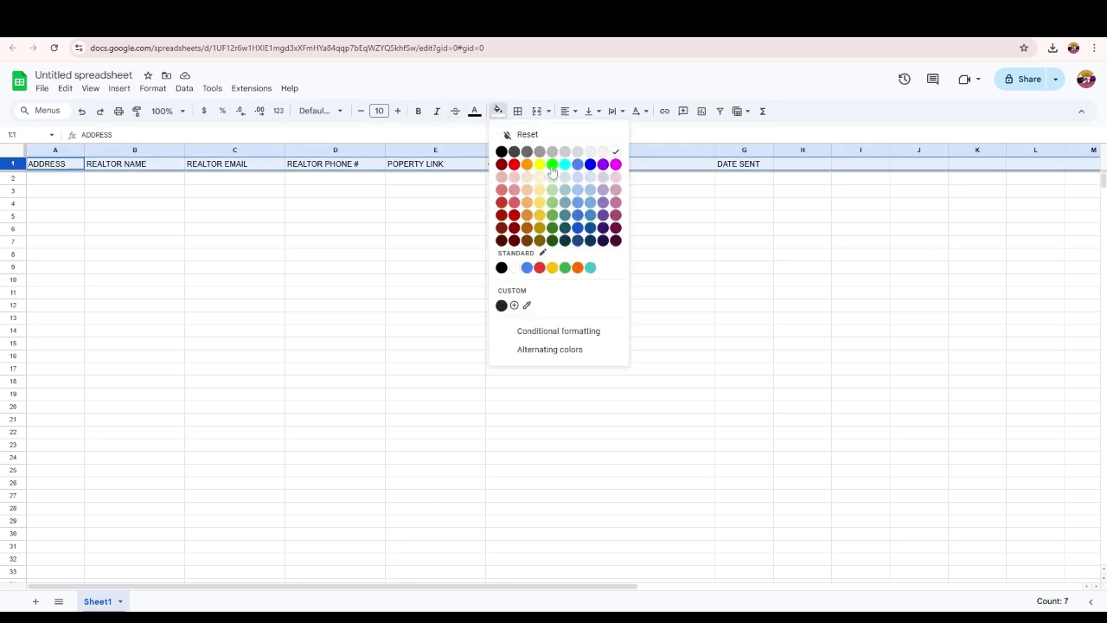
{"action": "left_click", "coordinate": [551, 170]}
{"action": "left_click", "coordinate": [194, 207]}
{"action": "left_click", "coordinate": [63, 182]}
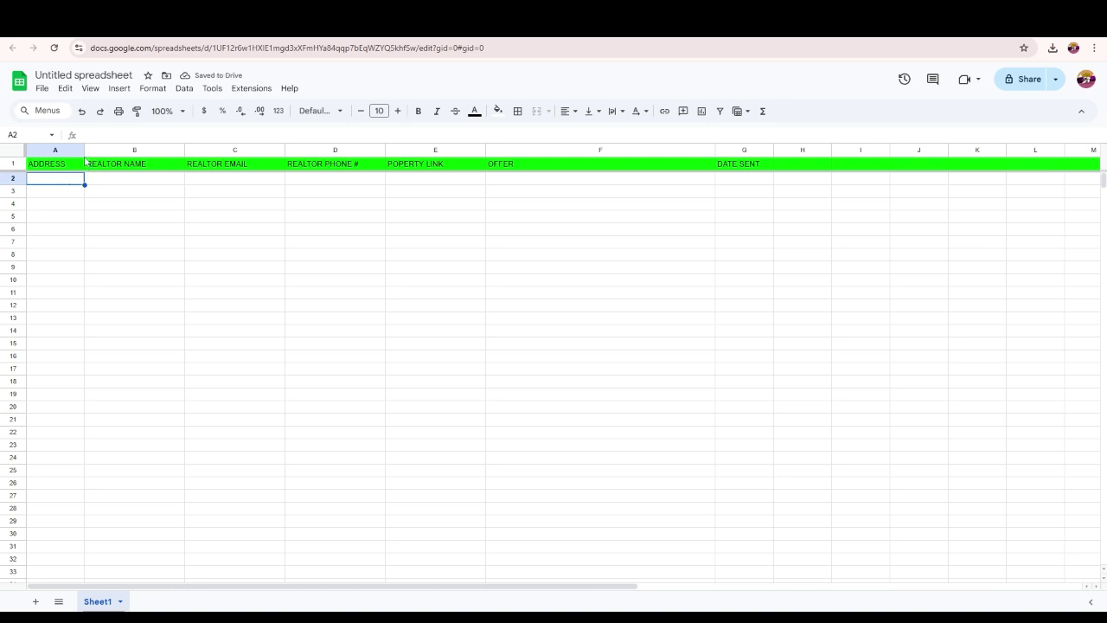
- Widen columns A through E for address, realtor name, email, phone and property link
{"action": "left_click_drag", "start_coordinate": [83, 150], "coordinate": [145, 150]}
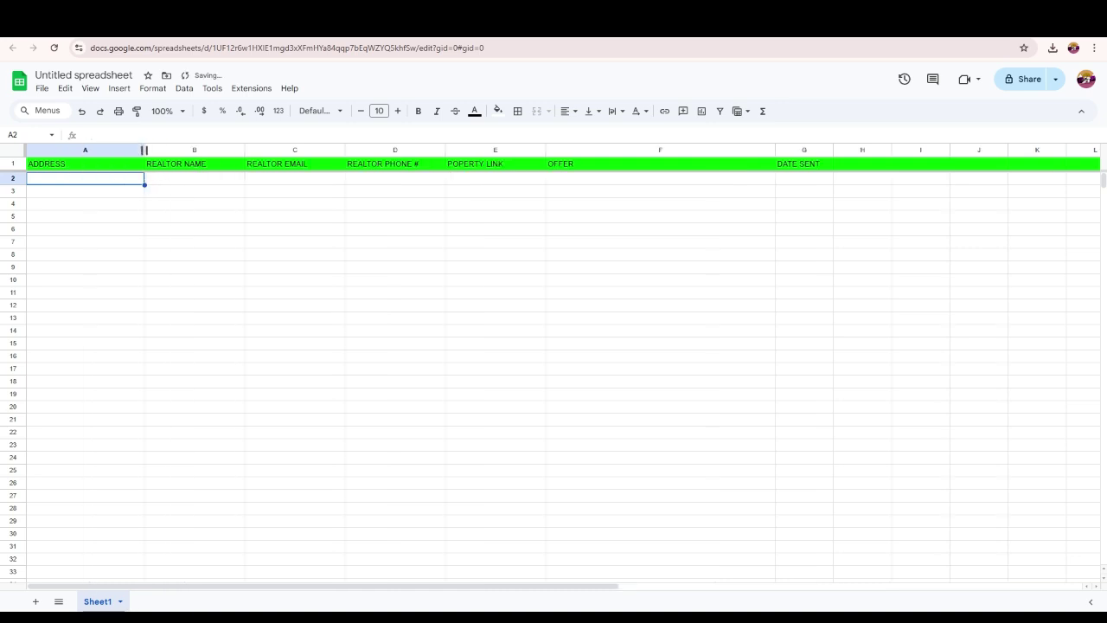
{"action": "left_click_drag", "start_coordinate": [245, 149], "coordinate": [266, 150]}
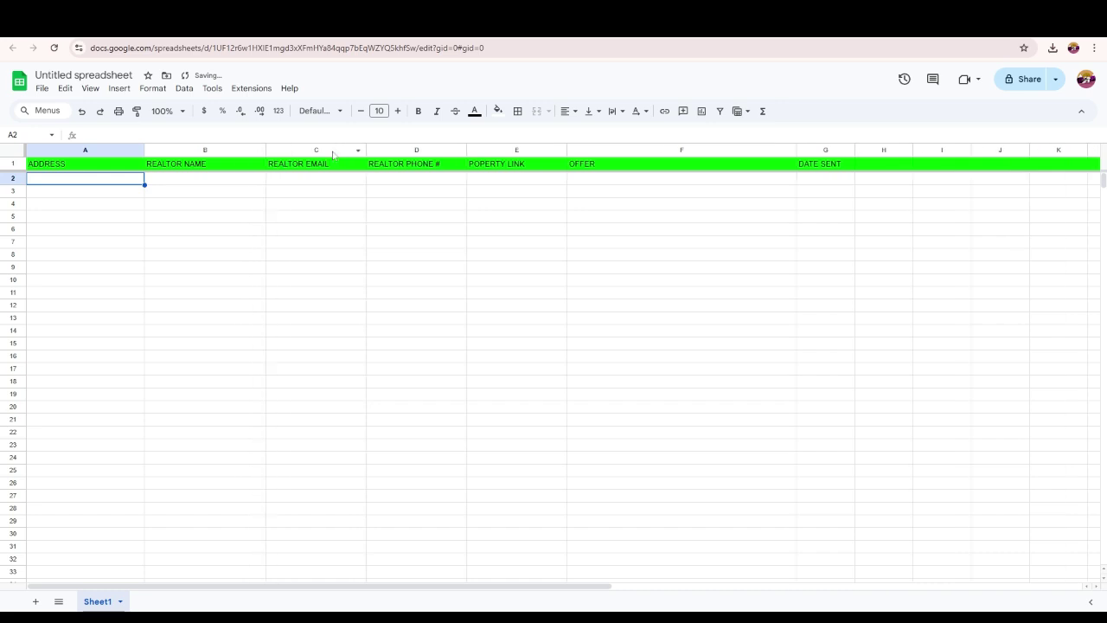
{"action": "left_click_drag", "start_coordinate": [366, 150], "coordinate": [383, 150]}
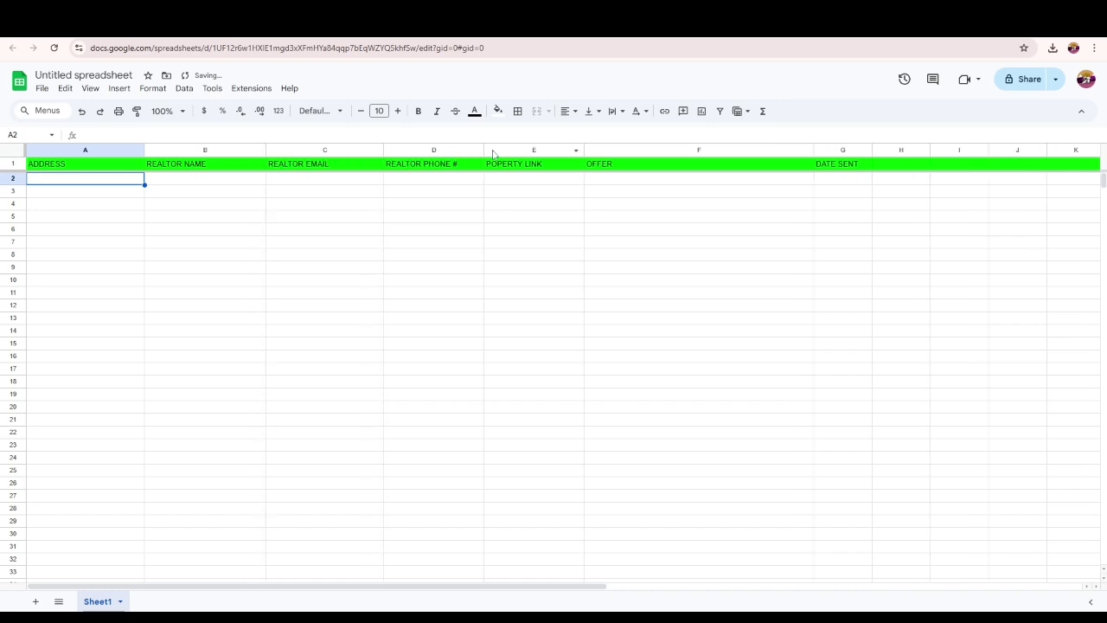
{"action": "left_click_drag", "start_coordinate": [483, 150], "coordinate": [503, 150]}
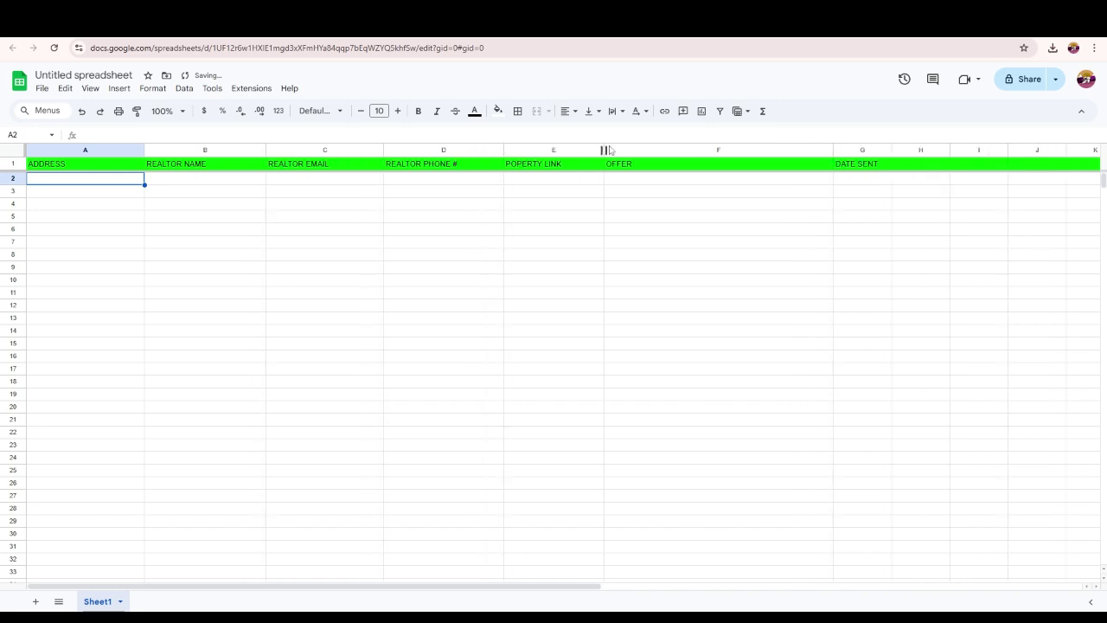
{"action": "mouse_move", "coordinate": [603, 150]}
{"action": "left_mouse_down"}
{"action": "mouse_move", "coordinate": [644, 149]}
{"action": "mouse_move", "coordinate": [613, 149]}
{"action": "left_mouse_up"}
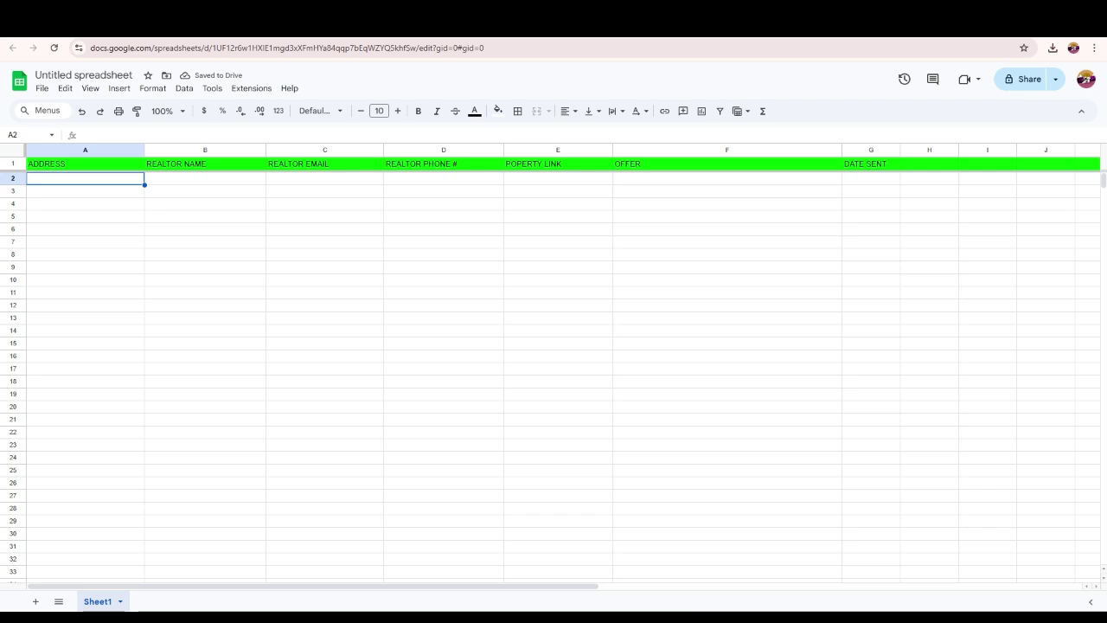
{"action": "key", "text": "ctrl+Tab"}
{"action": "scroll", "coordinate": [352, 268], "scroll_direction": "up", "scroll_amount": 3}
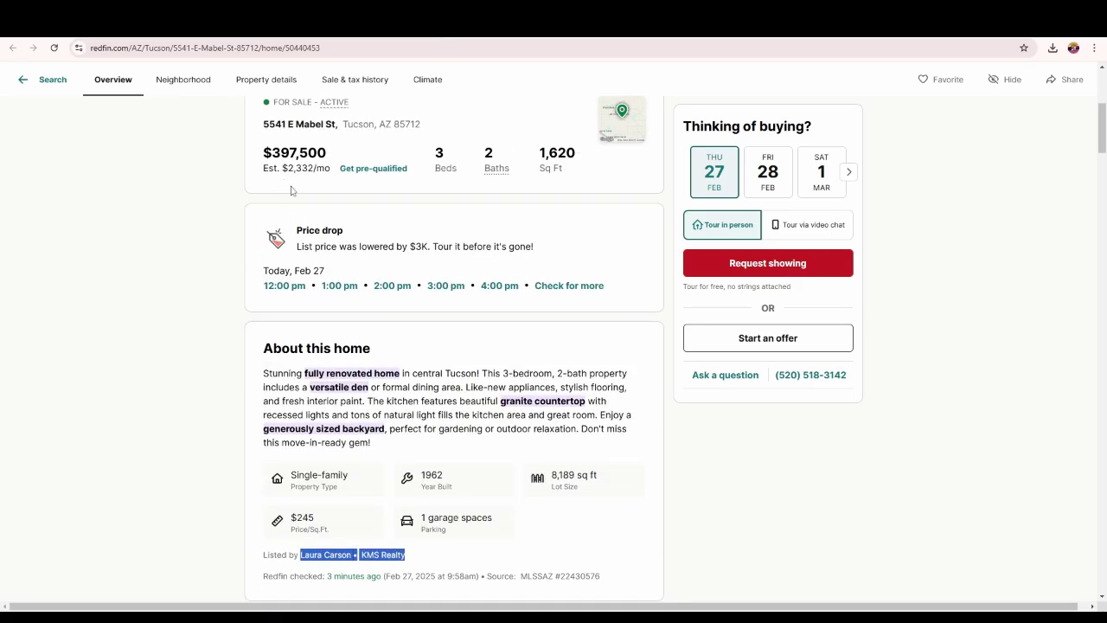
{"action": "scroll", "coordinate": [290, 190], "scroll_direction": "up", "scroll_amount": 4}
{"action": "left_click_drag", "start_coordinate": [263, 413], "coordinate": [430, 417]}
{"action": "key", "text": "ctrl+c"}
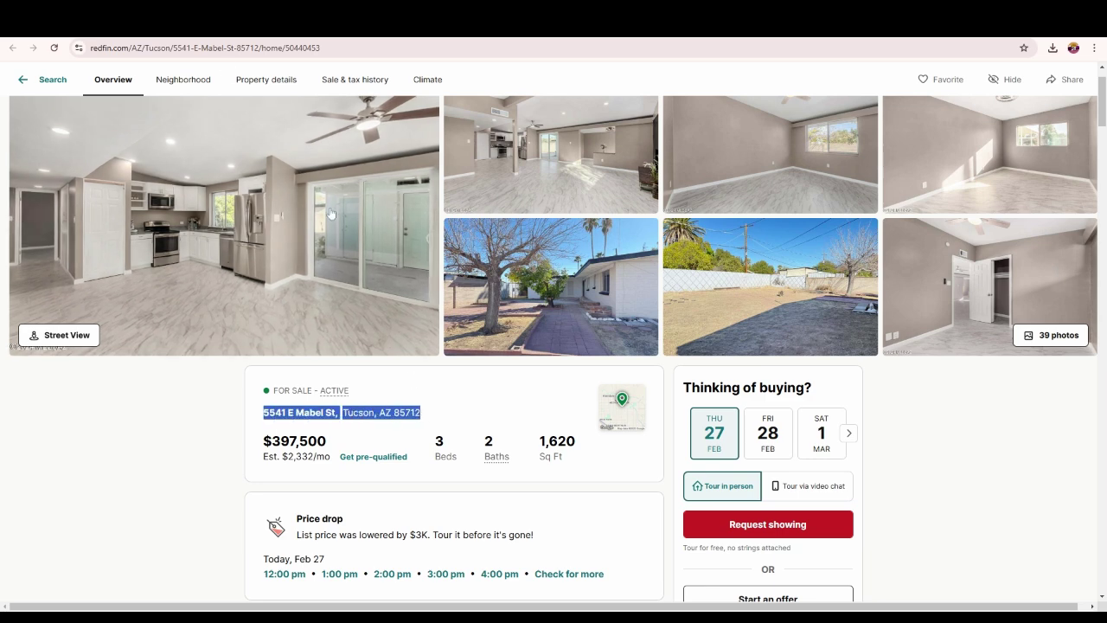
- Paste the listing address into A2 and adjust column A's width
{"action": "key", "text": "ctrl+Tab"}
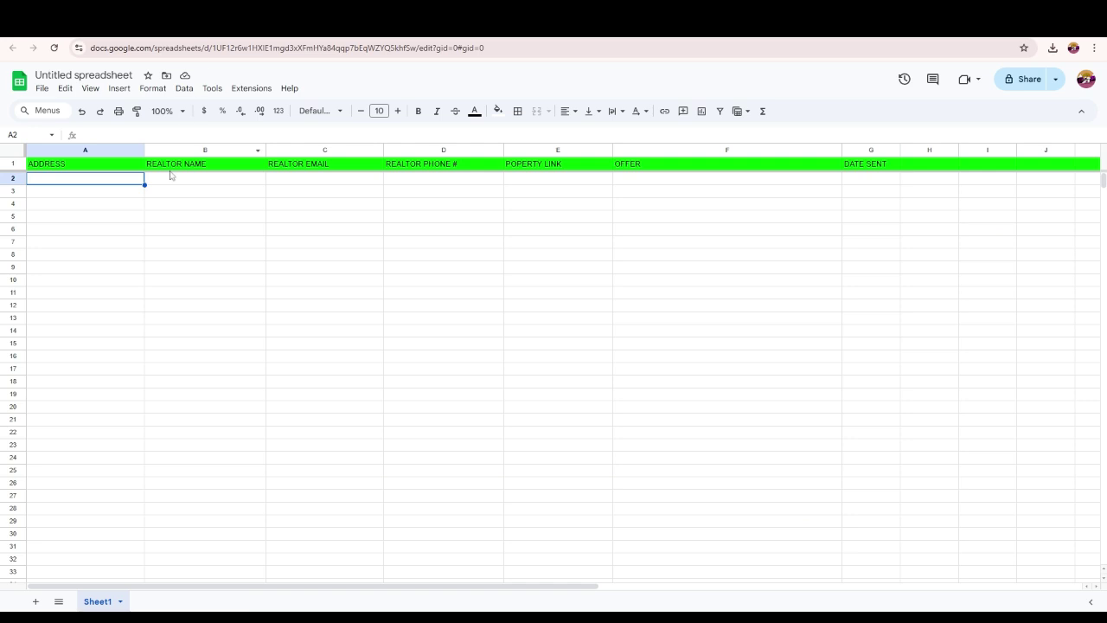
{"action": "right_click", "coordinate": [64, 182]}
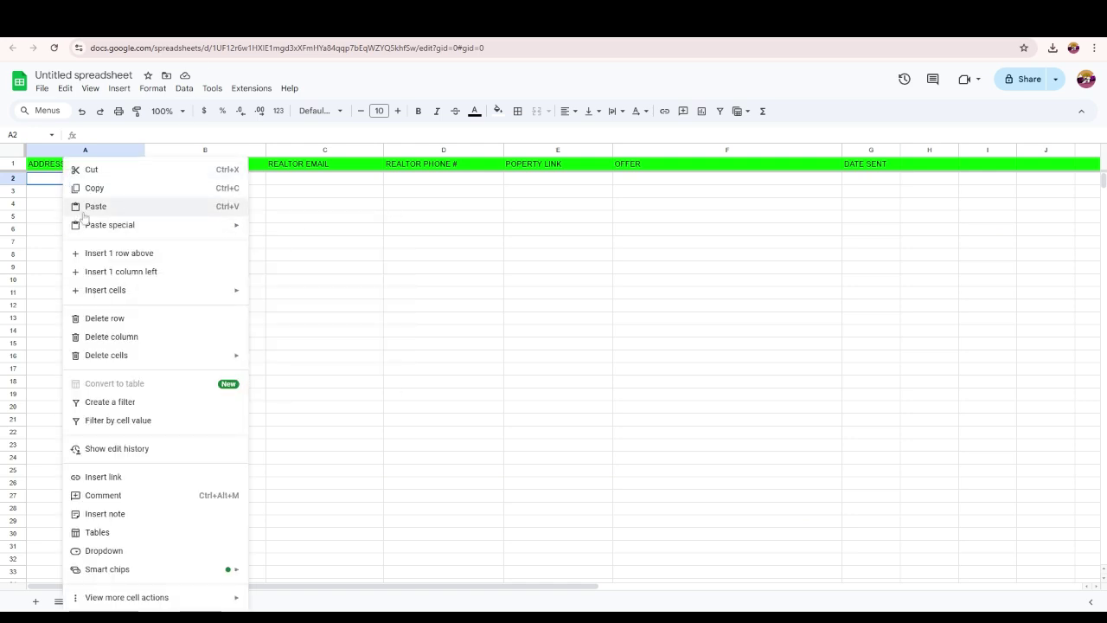
{"action": "left_click", "coordinate": [84, 212]}
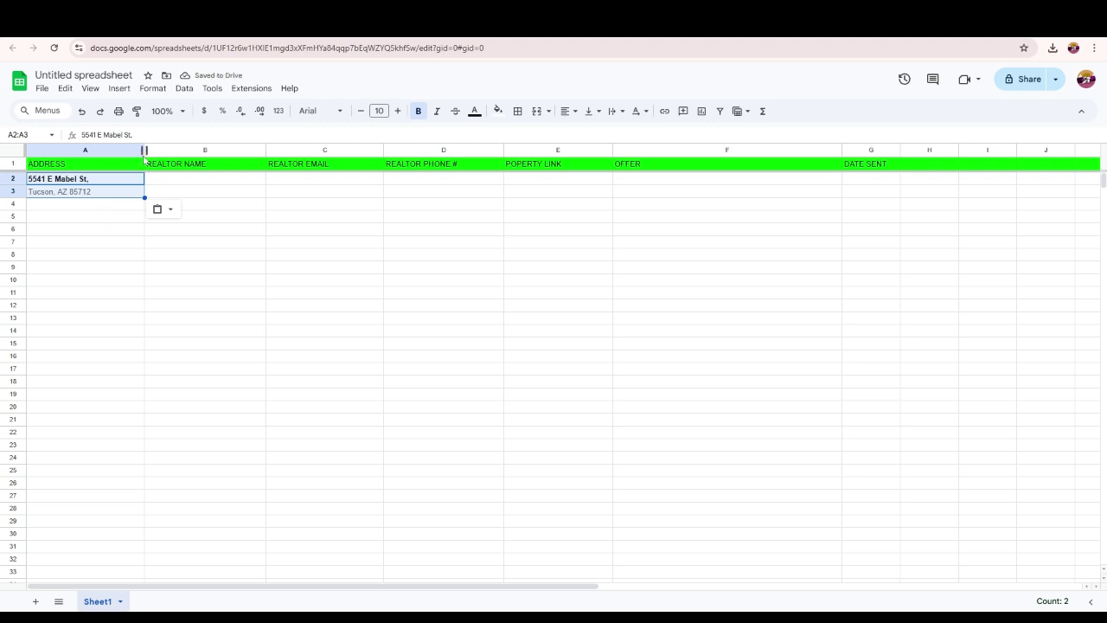
{"action": "mouse_move", "coordinate": [144, 151]}
{"action": "left_mouse_down"}
{"action": "mouse_move", "coordinate": [254, 151]}
{"action": "mouse_move", "coordinate": [161, 151]}
{"action": "left_mouse_up"}
{"action": "left_click", "coordinate": [108, 242]}
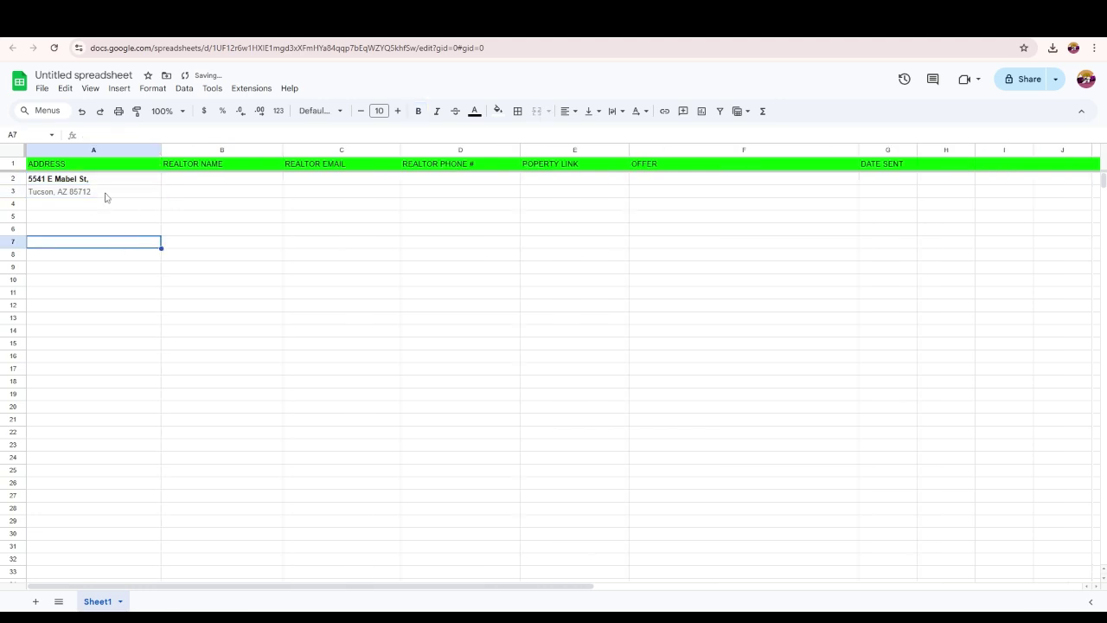
- Append A3's city, state and ZIP to A2's street address and clear A3
{"action": "left_click", "coordinate": [104, 198]}
{"action": "right_click", "coordinate": [37, 198]}
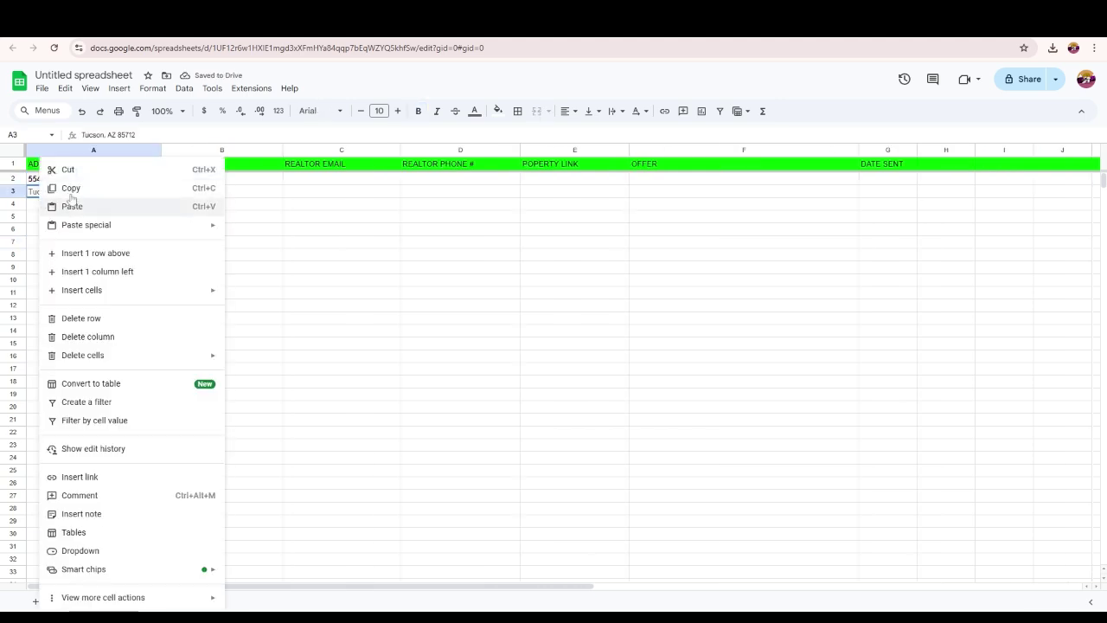
{"action": "left_click", "coordinate": [71, 188]}
{"action": "left_click", "coordinate": [103, 179]}
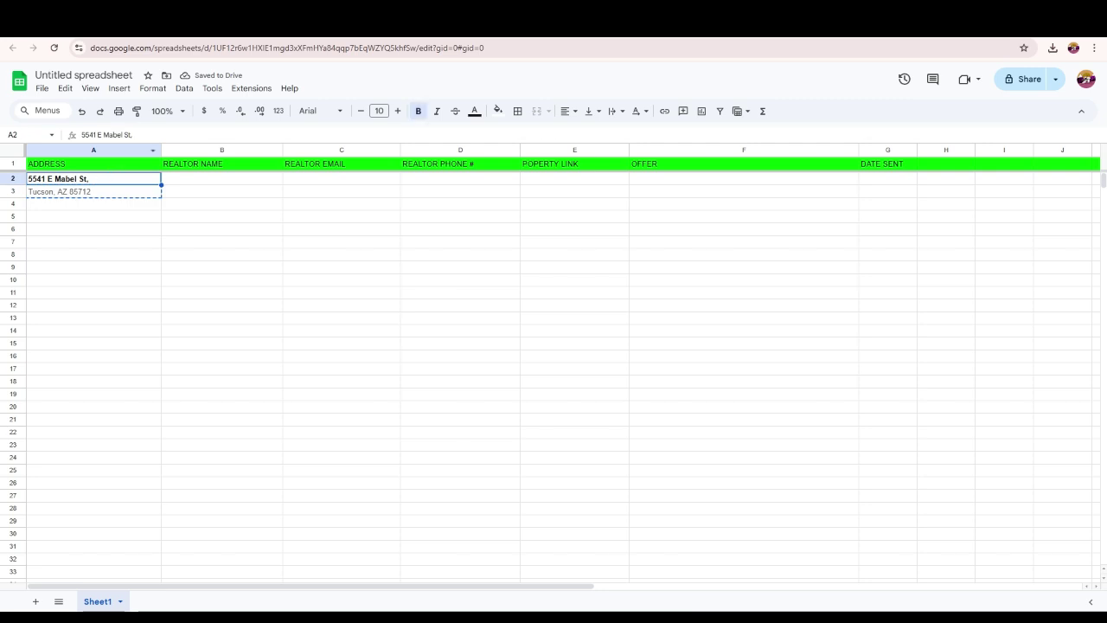
{"action": "key", "text": "Return"}
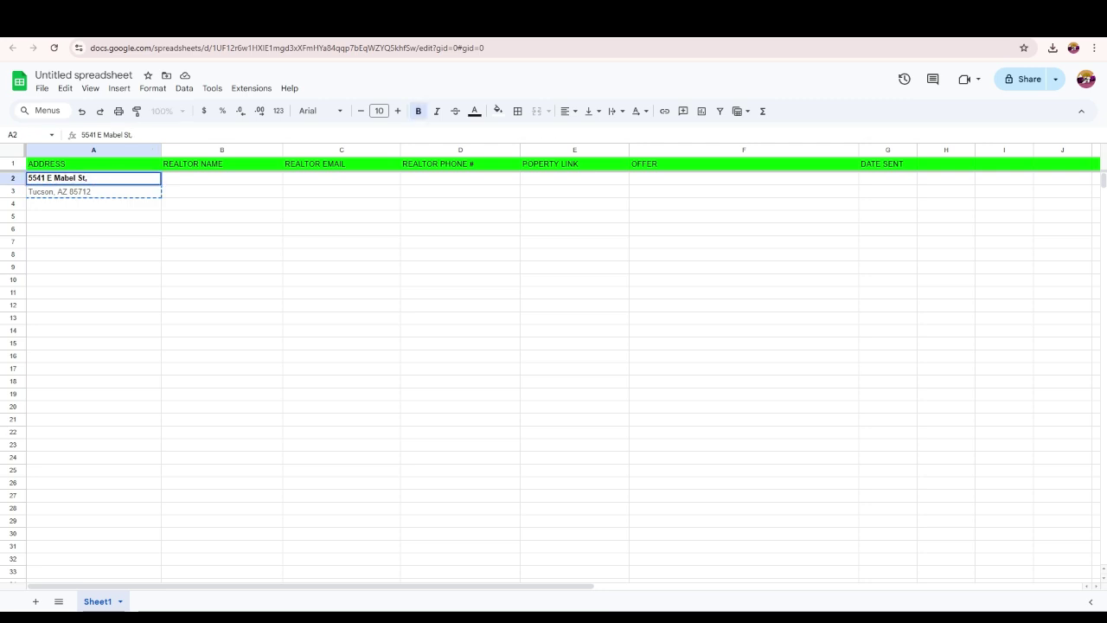
{"action": "key", "text": "ctrl+v"}
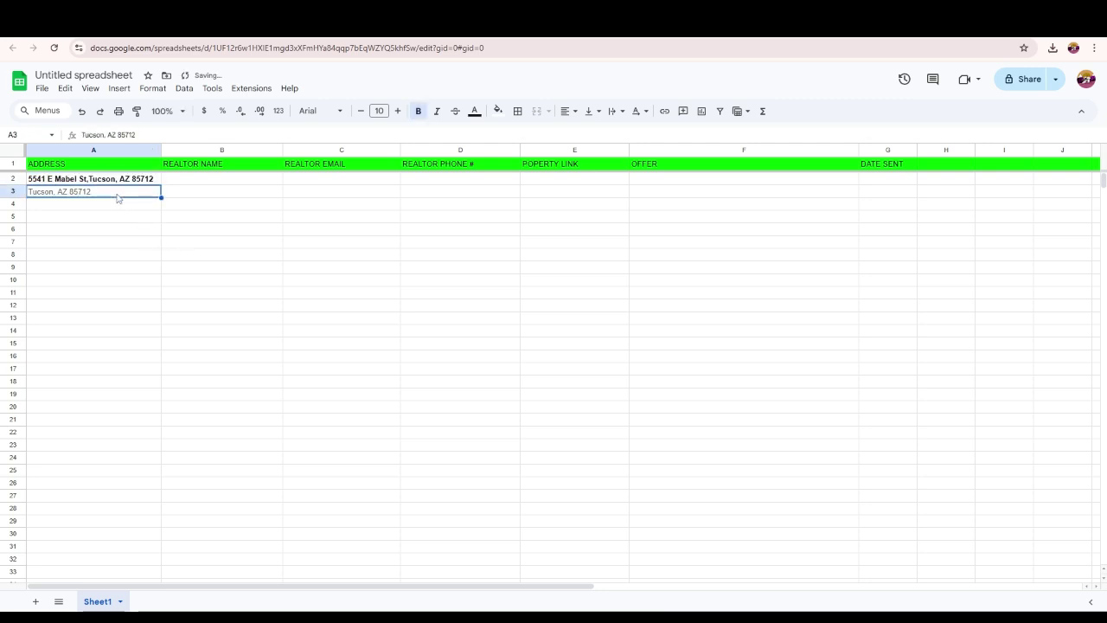
{"action": "left_click", "coordinate": [117, 194]}
{"action": "key", "text": "Delete"}
{"action": "left_click", "coordinate": [205, 180]}
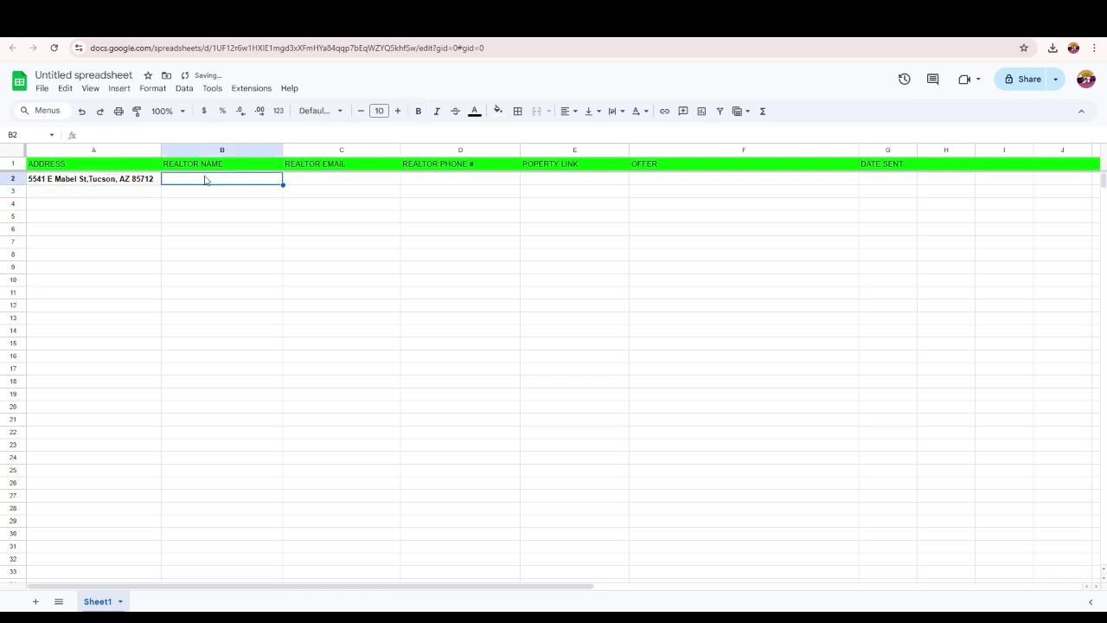
- Copy the listing agent's name from the Redfin listing into REALTOR NAME cell B2
{"action": "key", "text": "ctrl+Tab"}
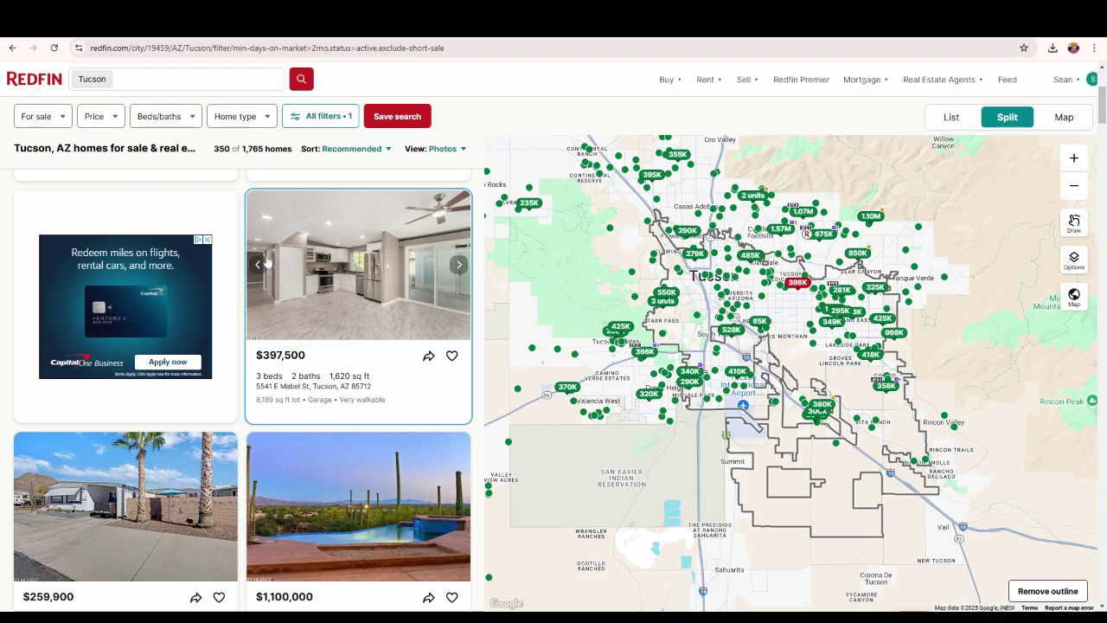
{"action": "left_click", "coordinate": [343, 212]}
{"action": "scroll", "coordinate": [342, 213], "scroll_direction": "down", "scroll_amount": 3}
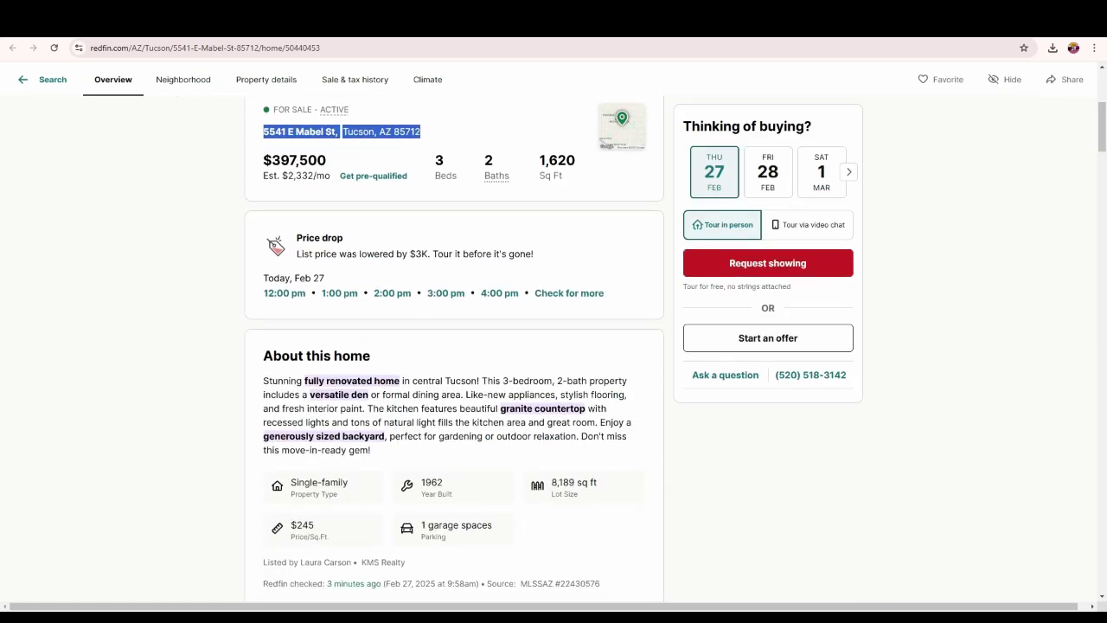
{"action": "scroll", "coordinate": [304, 452], "scroll_direction": "down", "scroll_amount": 1}
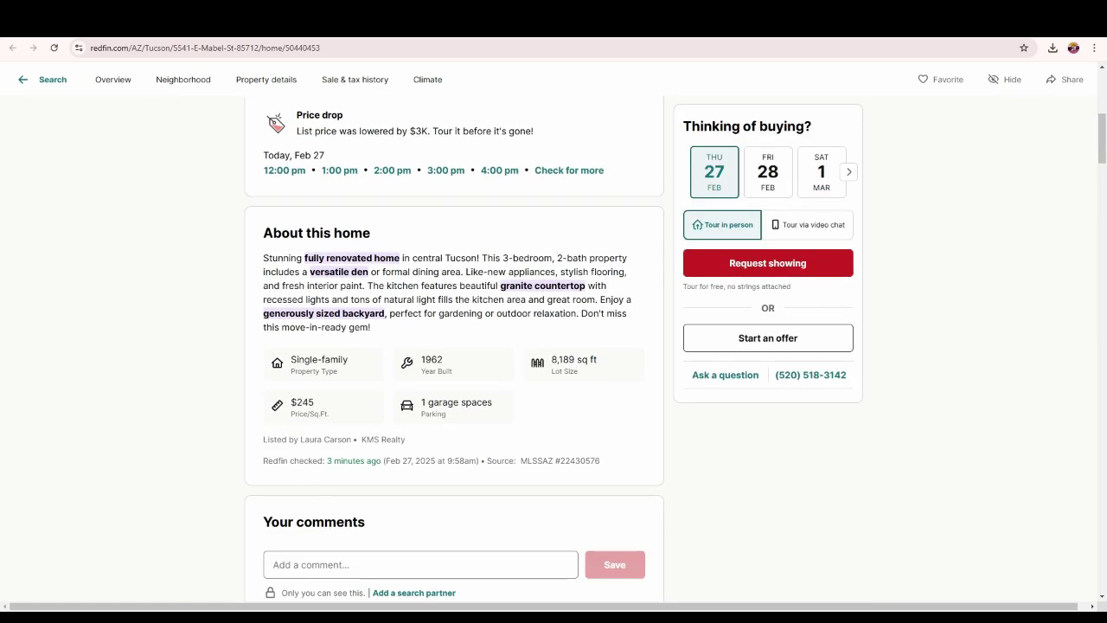
{"action": "left_click_drag", "start_coordinate": [301, 441], "coordinate": [351, 439]}
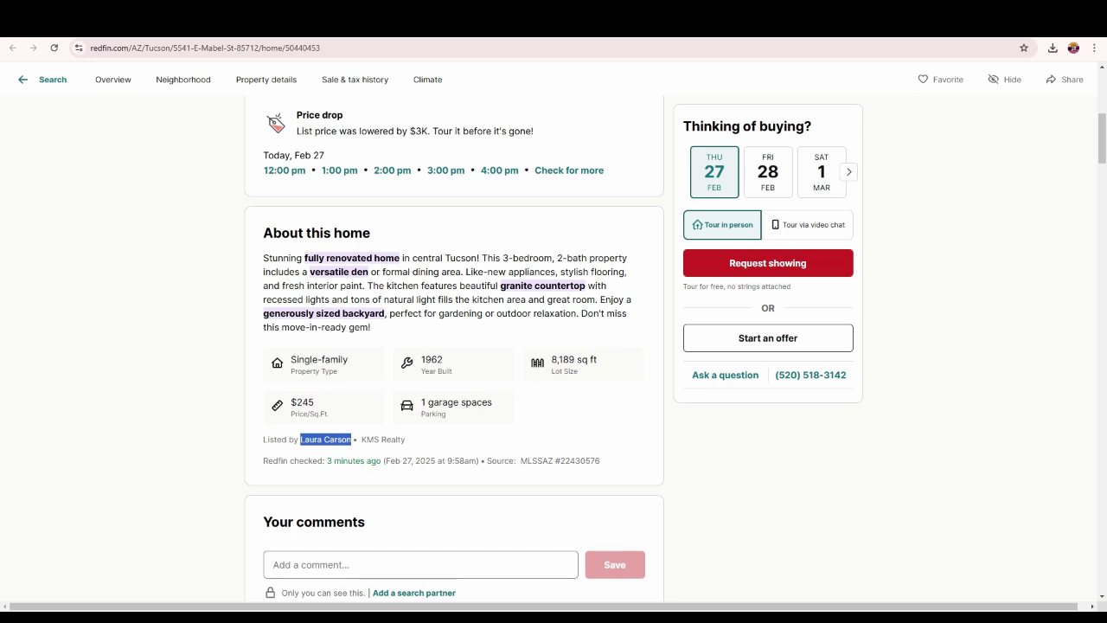
{"action": "key", "text": "alt+Tab"}
{"action": "right_click", "coordinate": [205, 178]}
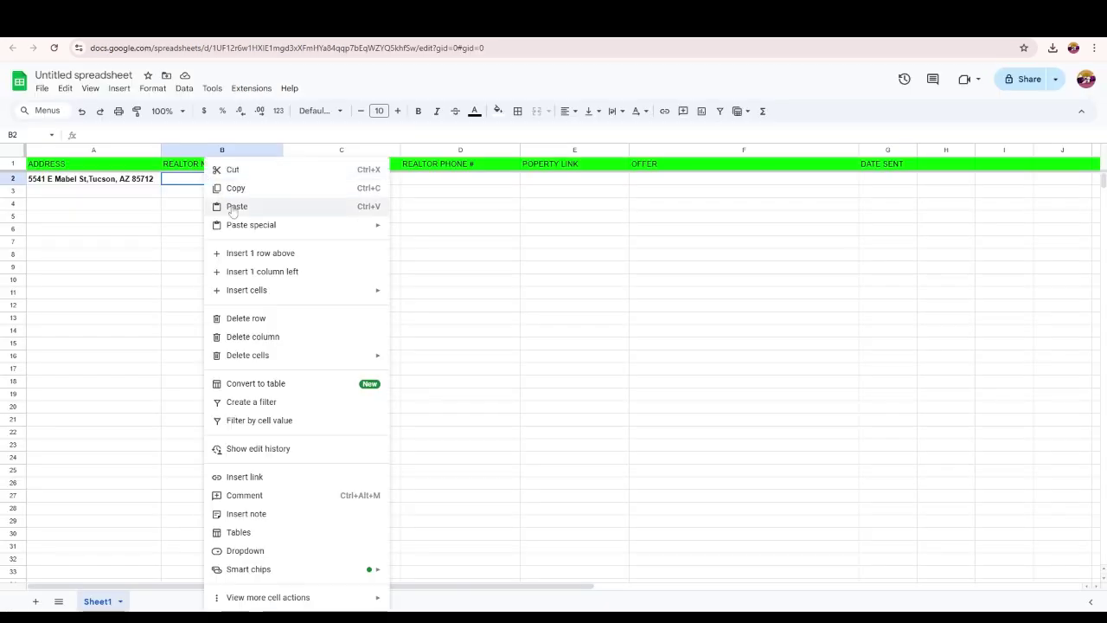
{"action": "left_click", "coordinate": [235, 207]}
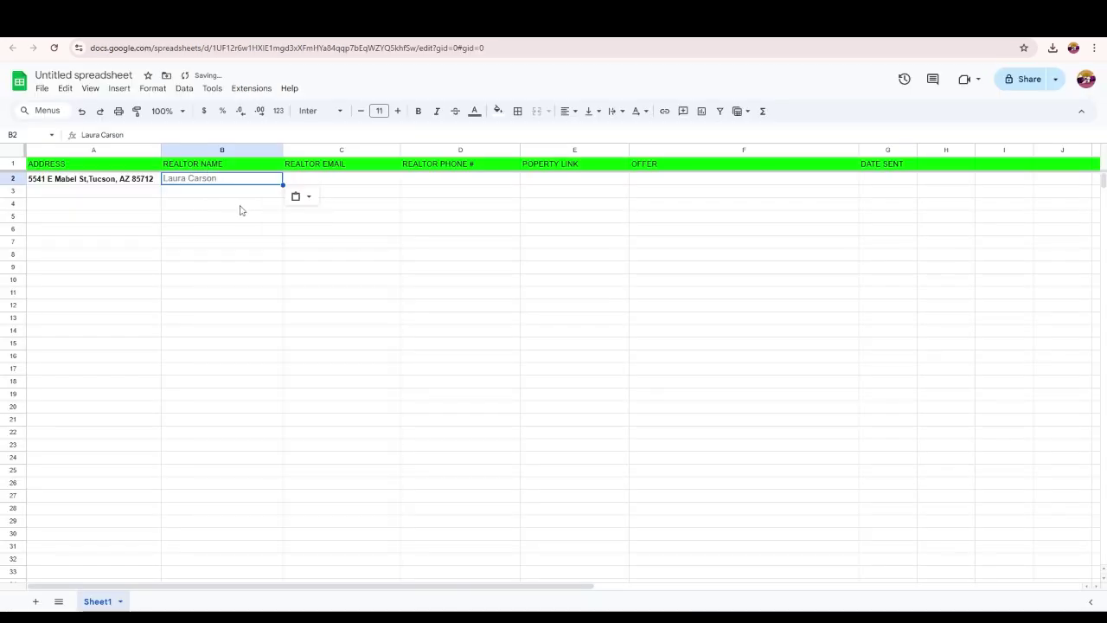
{"action": "left_click", "coordinate": [315, 181]}
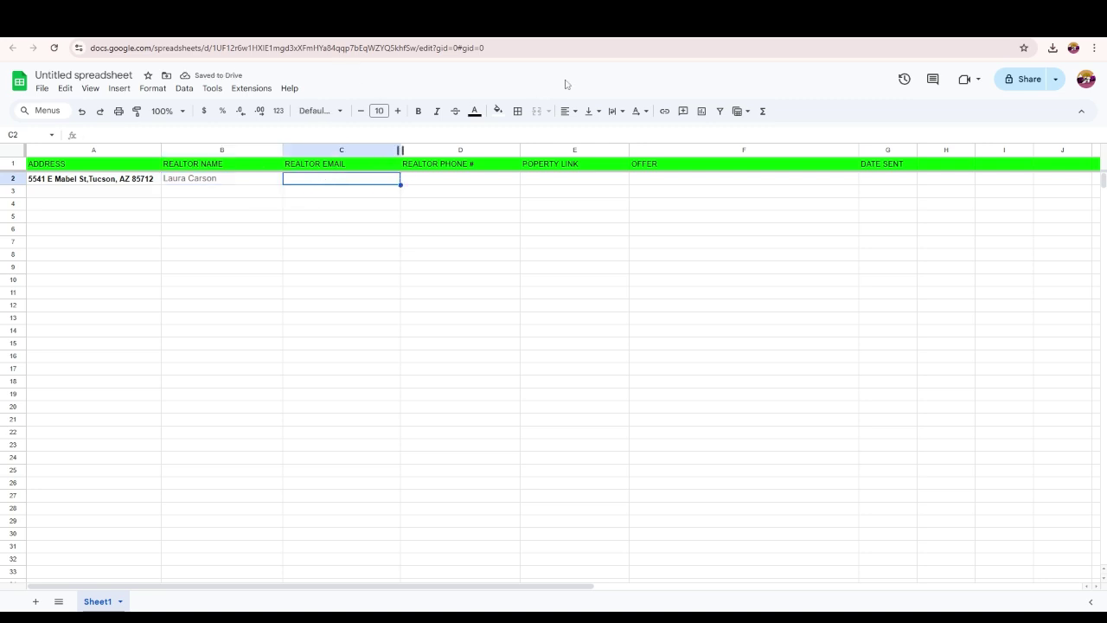
- Copy the agent's office phone number from realtor.com and attempt pasting it into D2
{"action": "key", "text": "alt+Tab"}
{"action": "left_click_drag", "start_coordinate": [747, 347], "coordinate": [808, 350]}
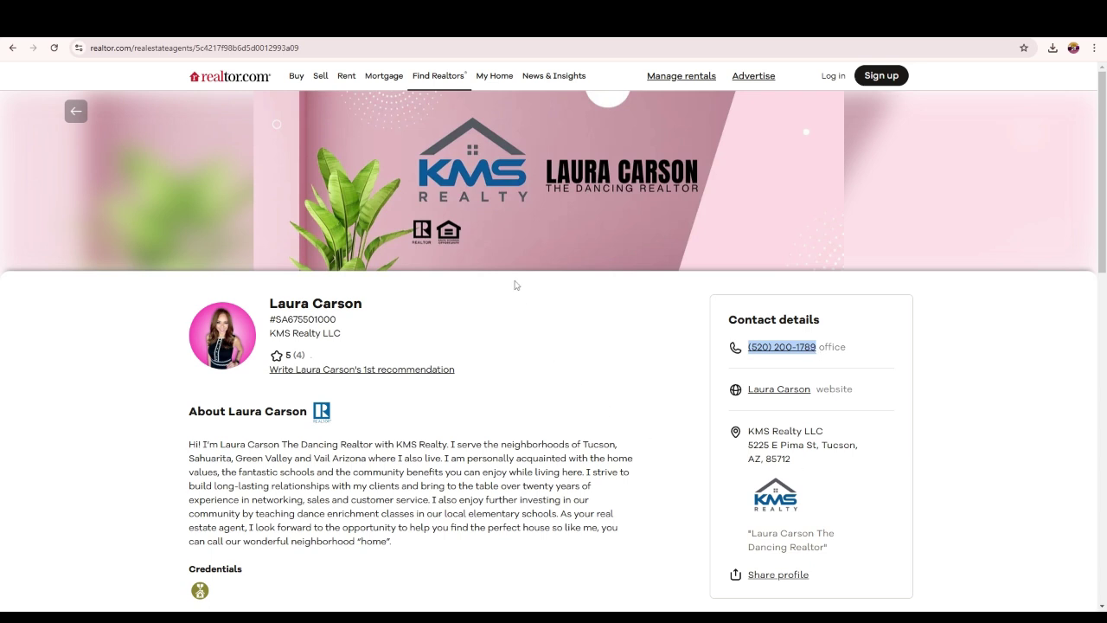
{"action": "key", "text": "alt+Tab"}
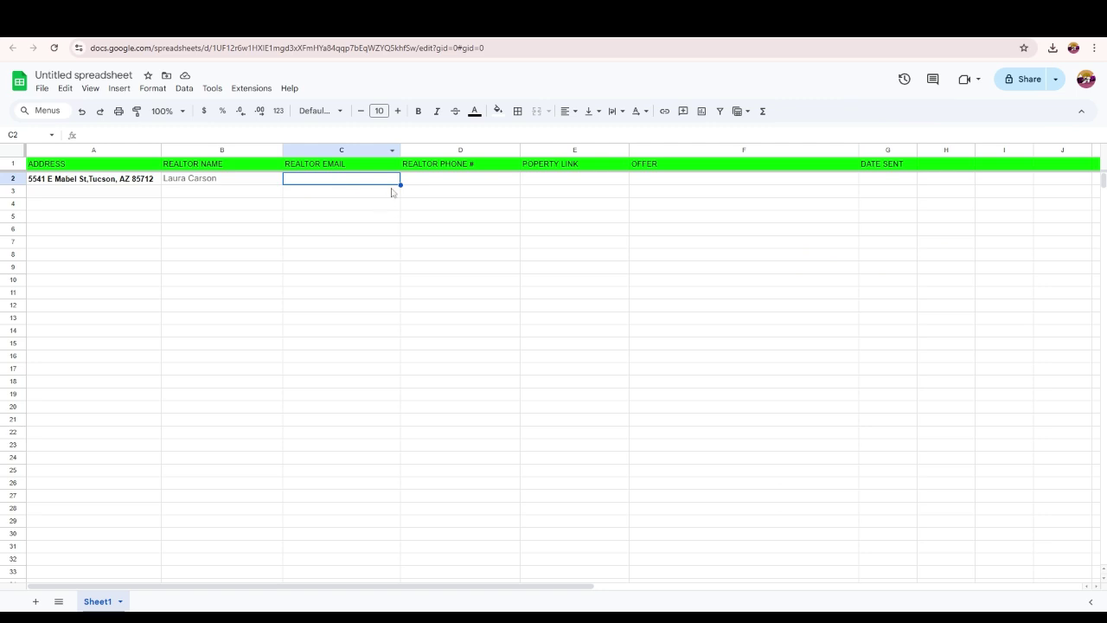
{"action": "left_click", "coordinate": [439, 185]}
{"action": "right_click", "coordinate": [438, 185]}
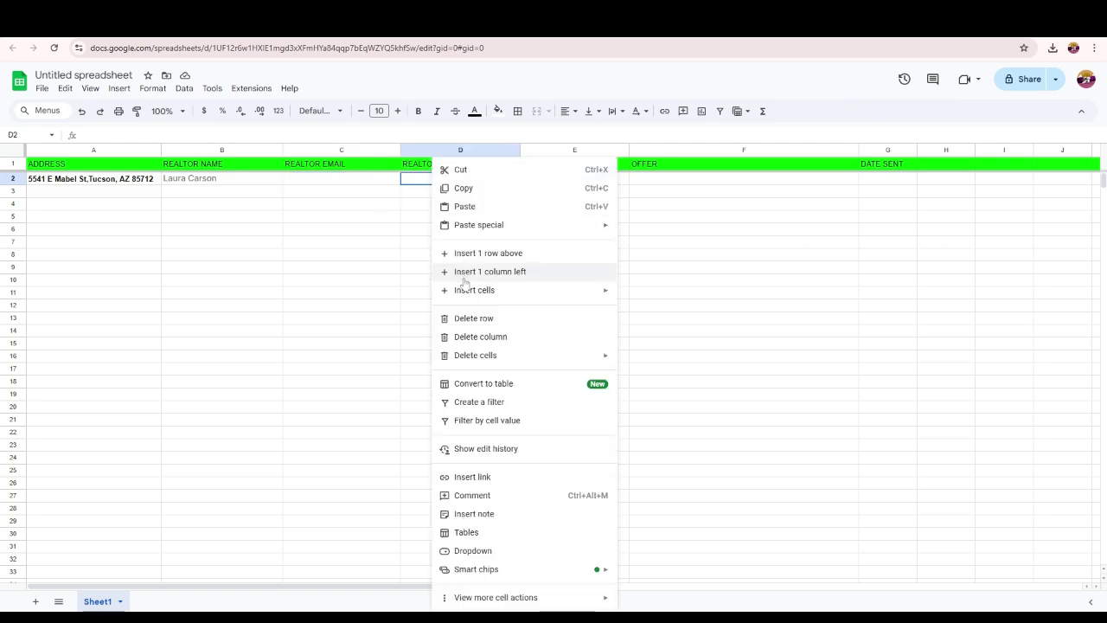
{"action": "left_click", "coordinate": [464, 206]}
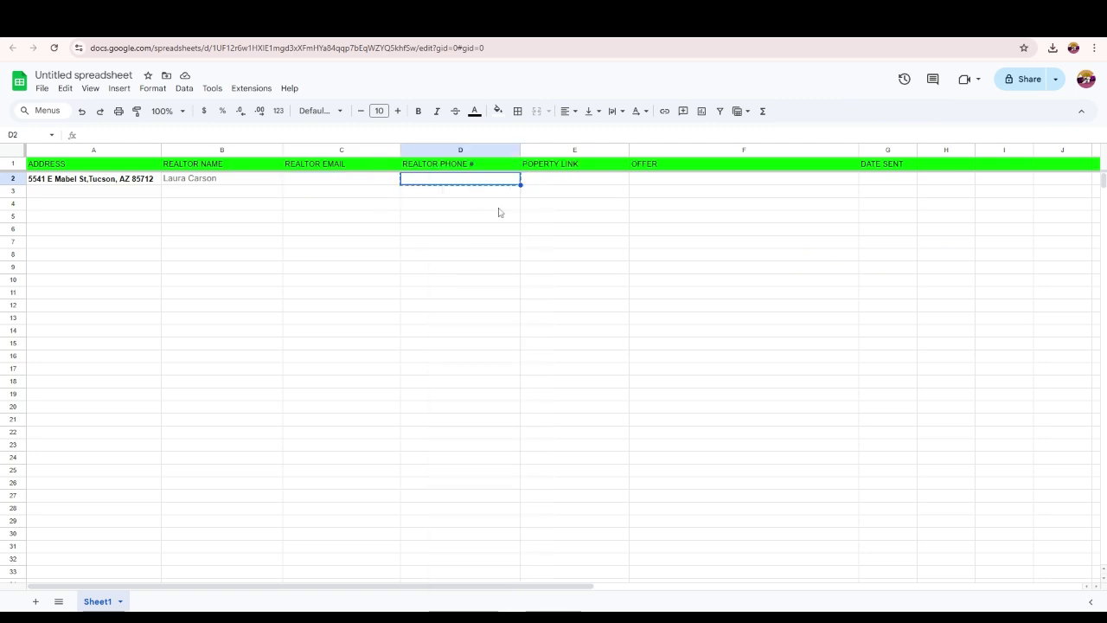
{"action": "left_click", "coordinate": [433, 192]}
{"action": "key", "text": "Return"}
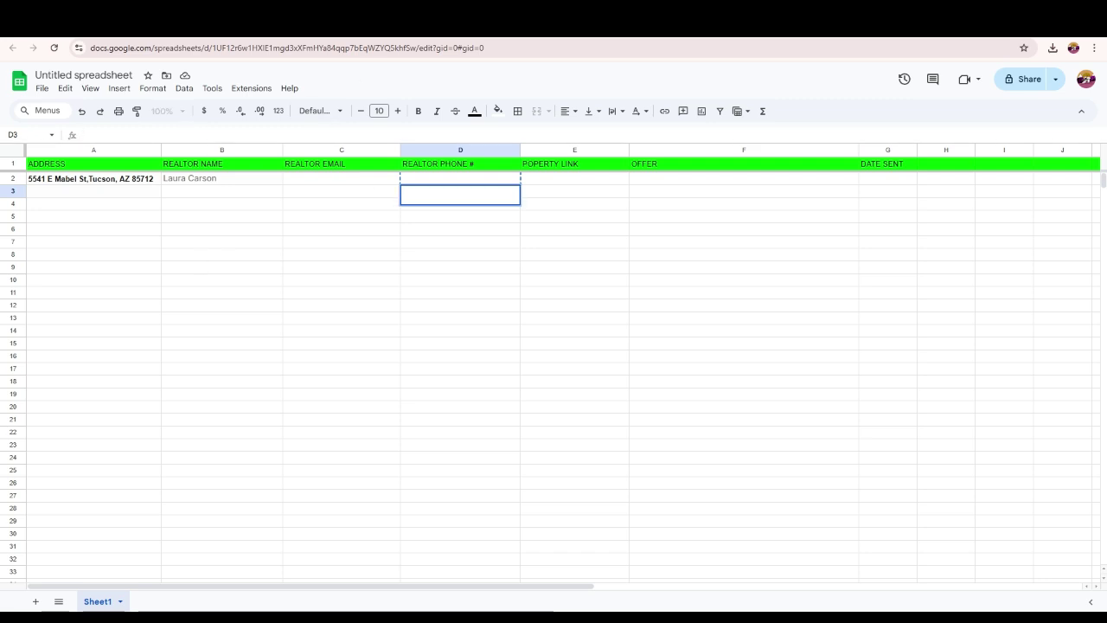
- Recopy the office phone number and paste it into REALTOR PHONE # cell D2
{"action": "key", "text": "alt+Tab"}
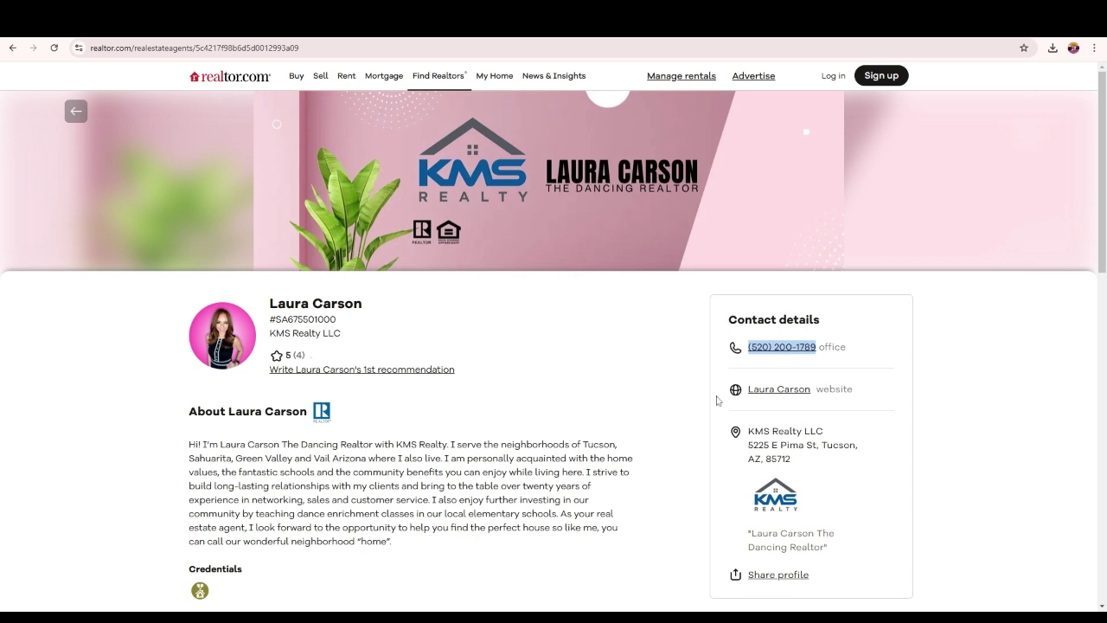
{"action": "key", "text": "alt+Tab"}
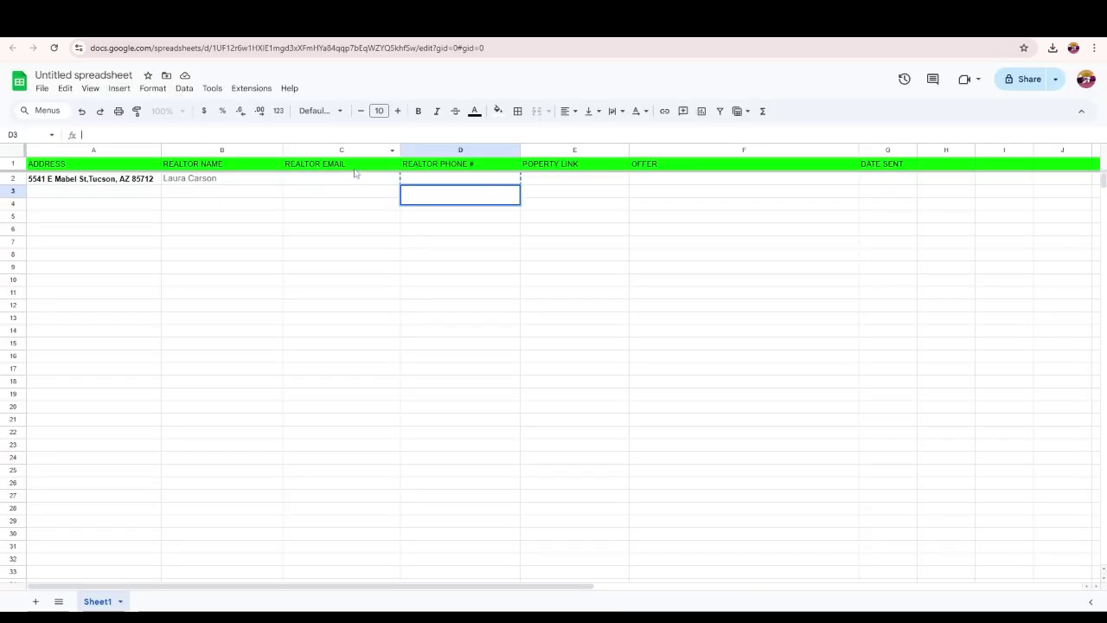
{"action": "left_click", "coordinate": [449, 180]}
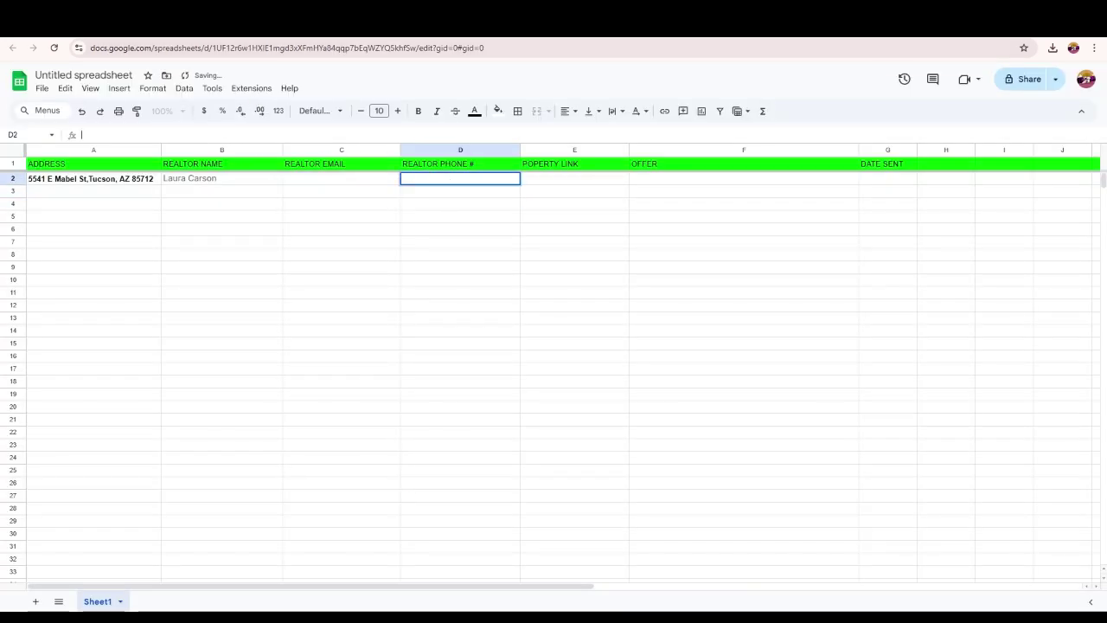
{"action": "key", "text": "ctrl+v"}
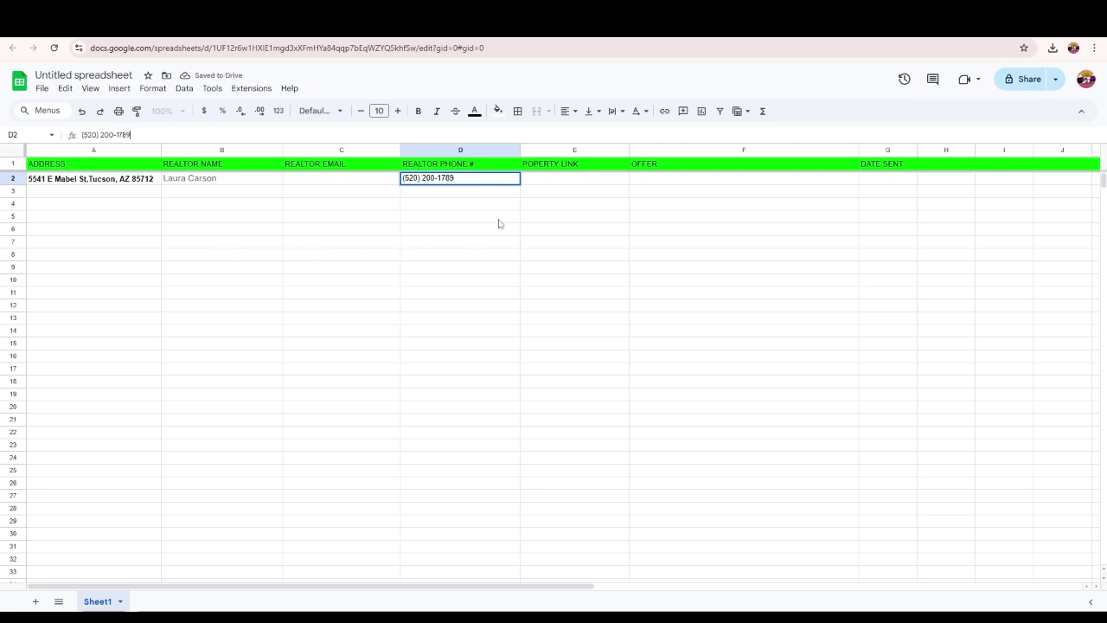
{"action": "left_click", "coordinate": [556, 181]}
- Copy the Redfin listing URL and paste it into POPERTY LINK cell E2
{"action": "key", "text": "ctrl+Tab"}
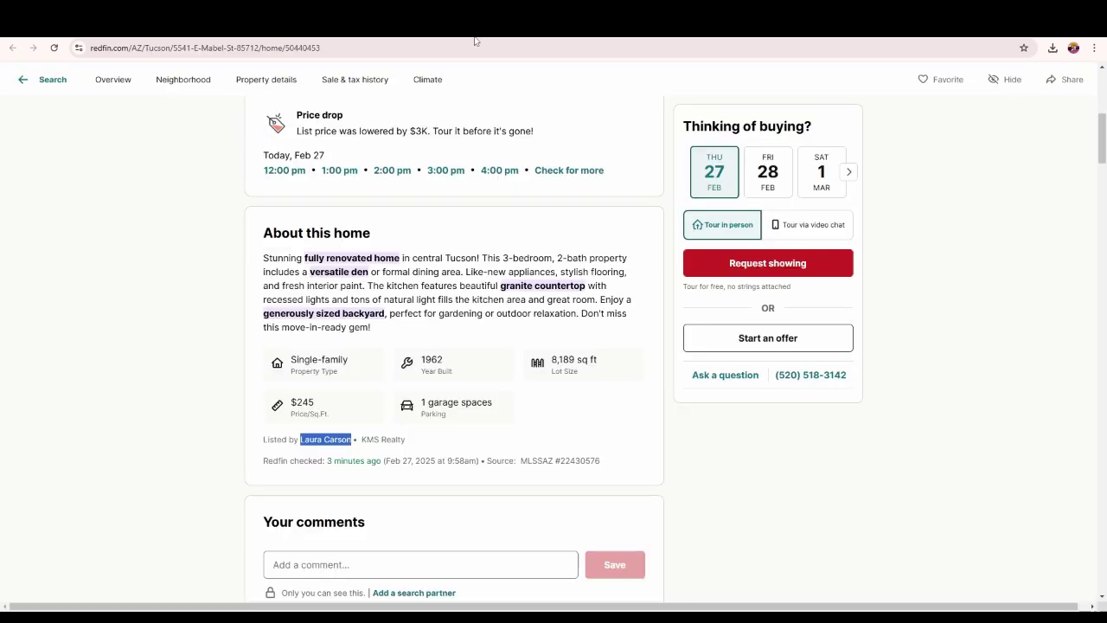
{"action": "scroll", "coordinate": [306, 78], "scroll_direction": "up", "scroll_amount": 10}
{"action": "left_click", "coordinate": [292, 50]}
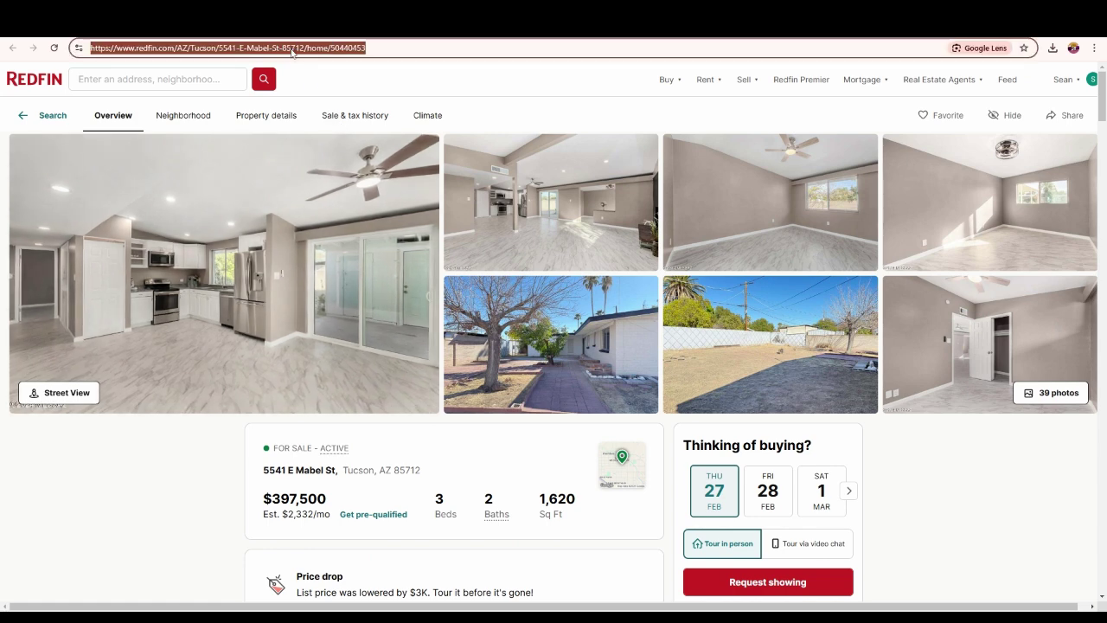
{"action": "key", "text": "ctrl+shift+Tab"}
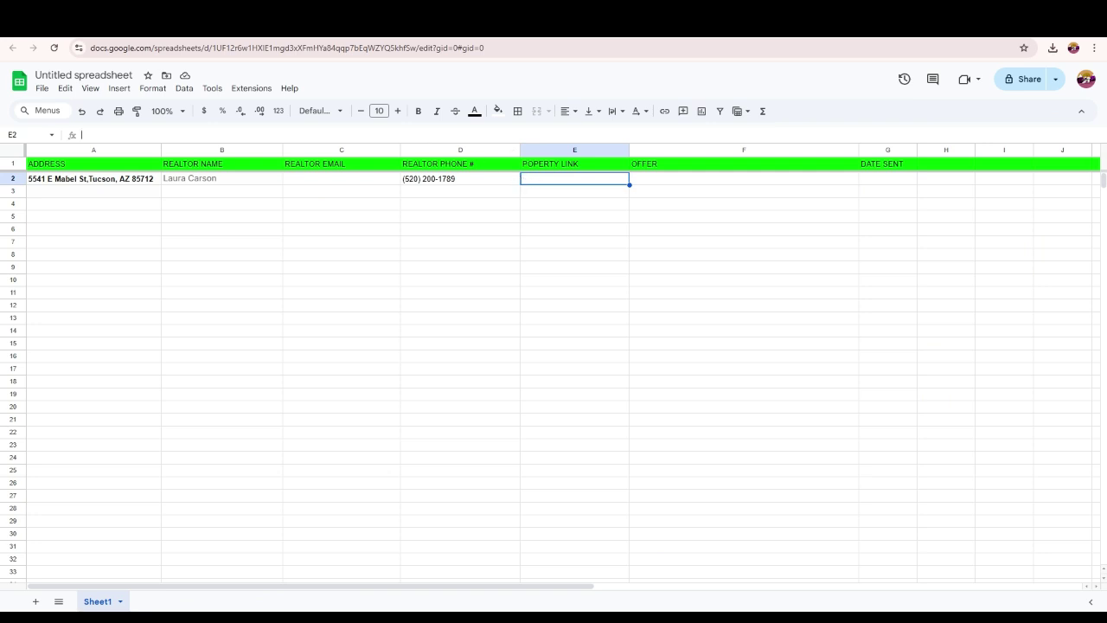
{"action": "key", "text": "Return"}
{"action": "key", "text": "ctrl+v"}
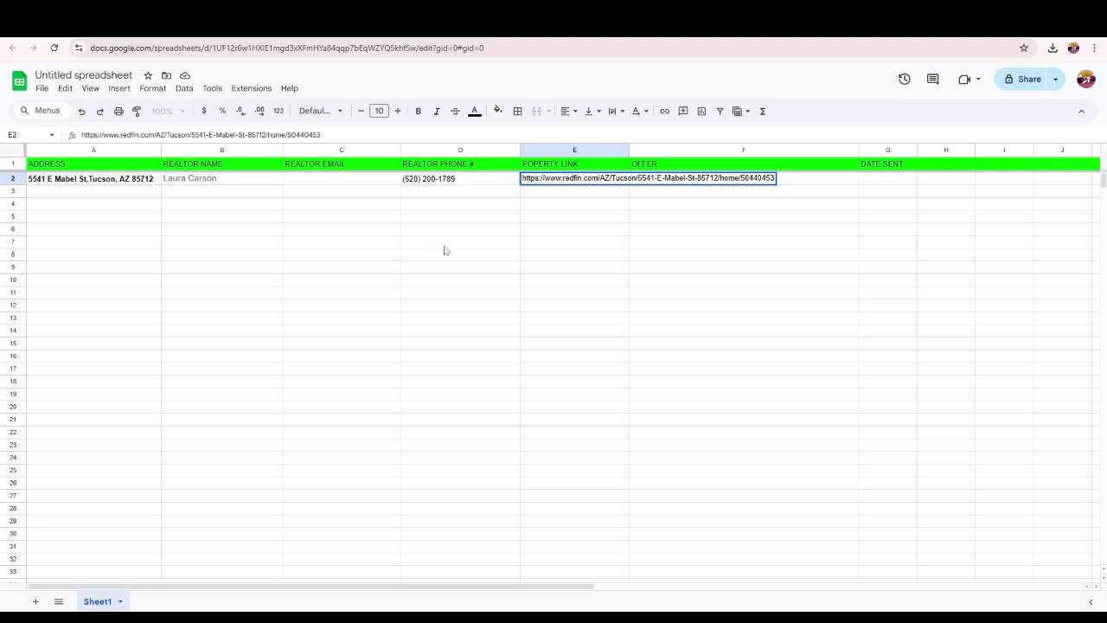
{"action": "left_click", "coordinate": [563, 229]}
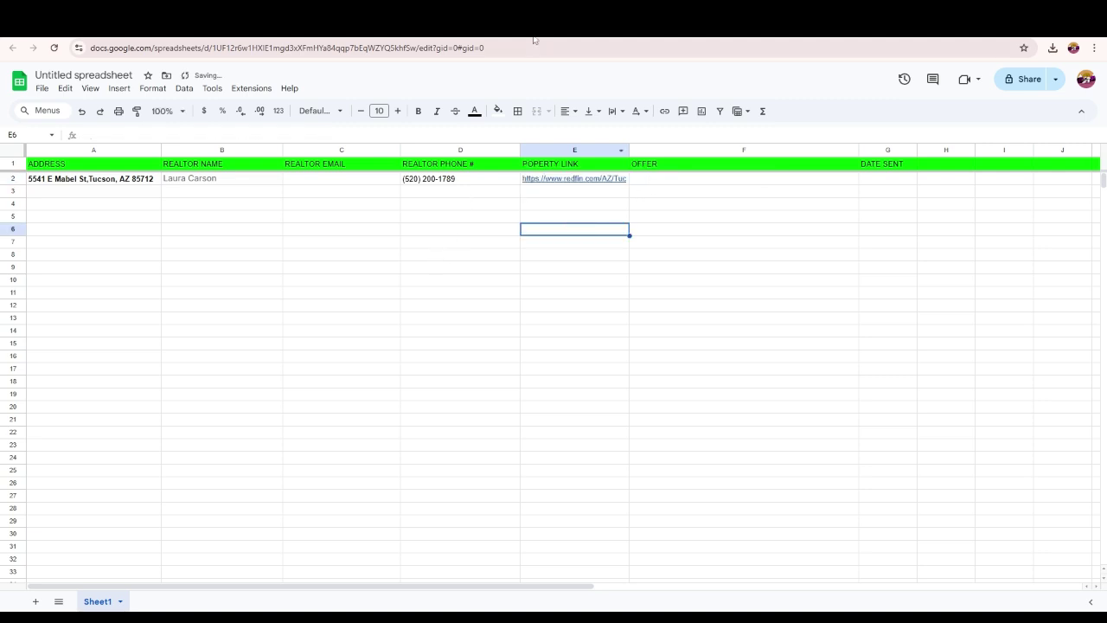
- Copy the Purchase Price through Monthly Payment lines from the Deal Sniper email
{"action": "key", "text": "ctrl+Tab"}
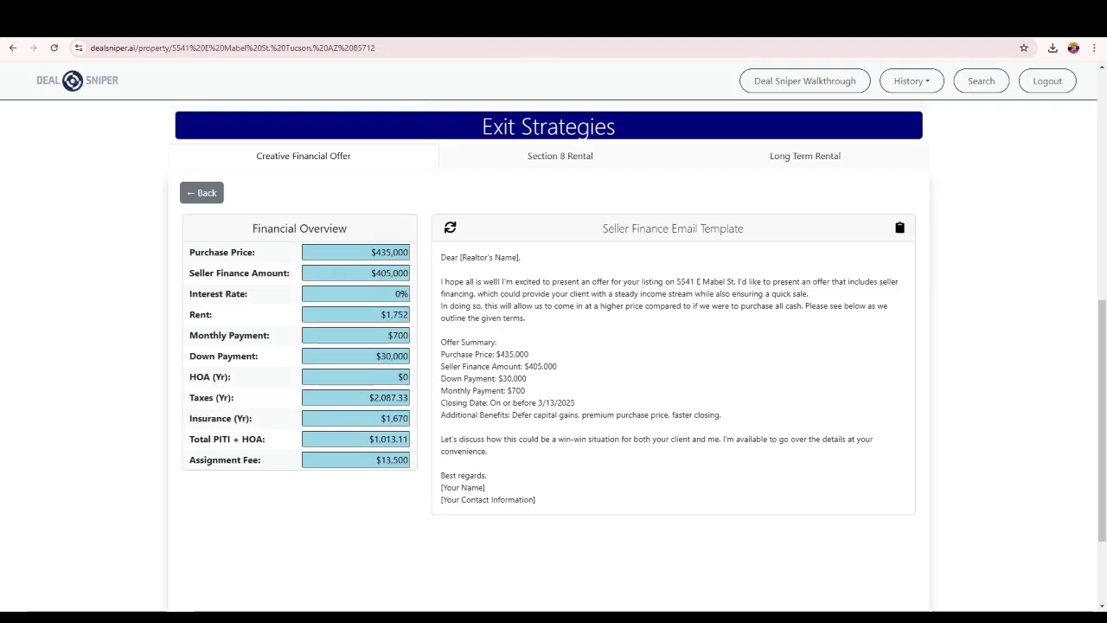
{"action": "left_click_drag", "start_coordinate": [441, 349], "coordinate": [534, 396]}
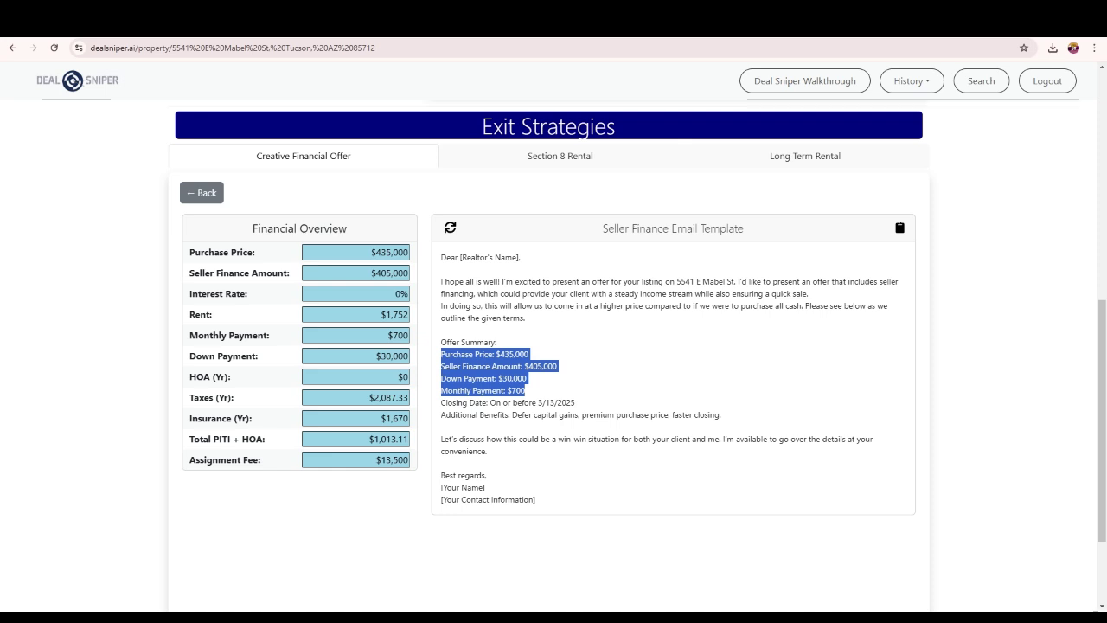
{"action": "key", "text": "ctrl+Tab"}
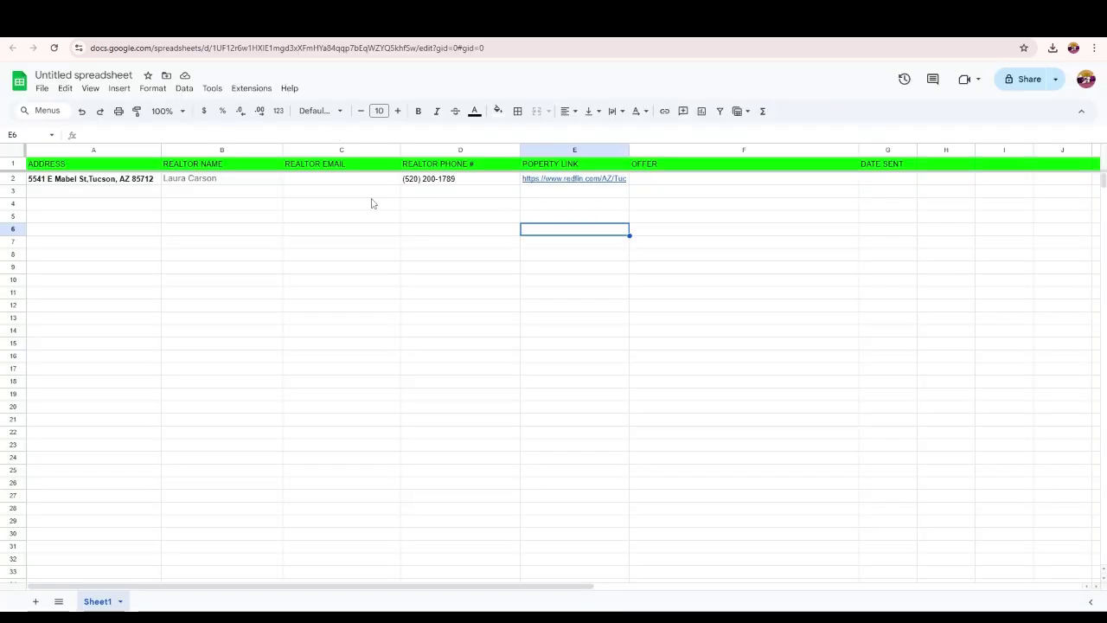
{"action": "left_click", "coordinate": [15, 163]}
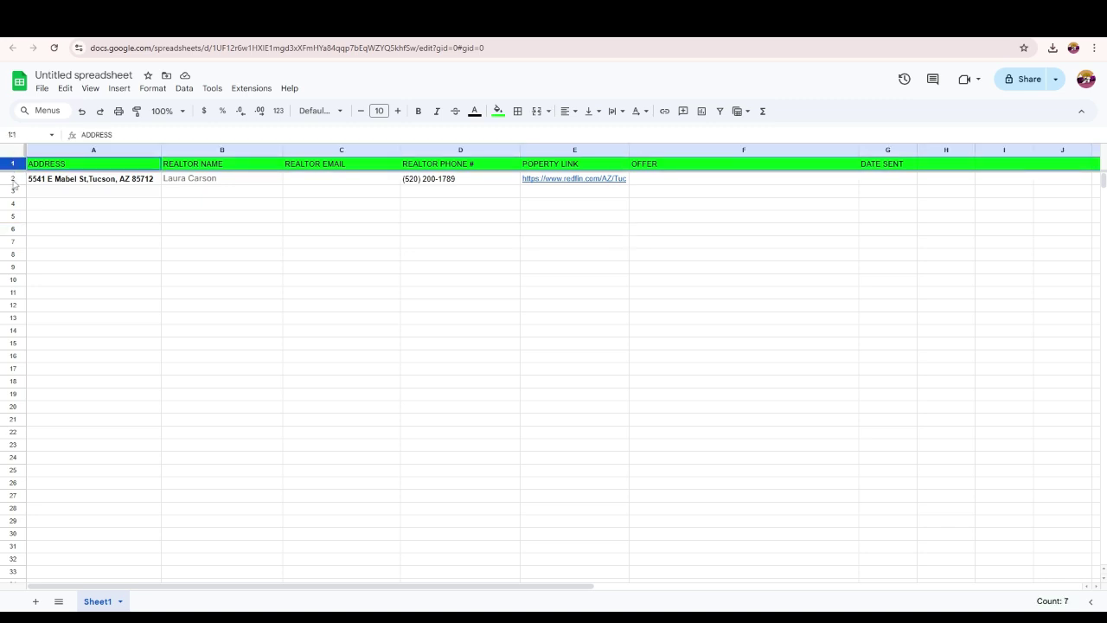
- Make the sheet's rows taller and paste the offer terms into OFFER cell F2
{"action": "left_click", "coordinate": [12, 179]}
{"action": "left_click", "coordinate": [19, 153]}
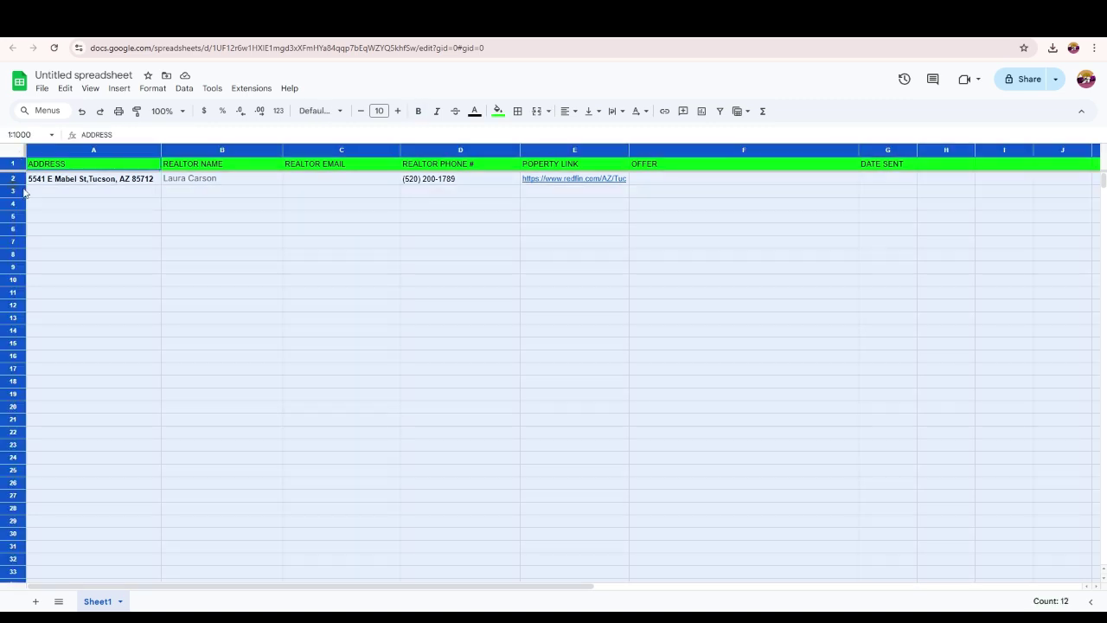
{"action": "left_click_drag", "start_coordinate": [12, 184], "coordinate": [12, 235]}
{"action": "left_click", "coordinate": [536, 310]}
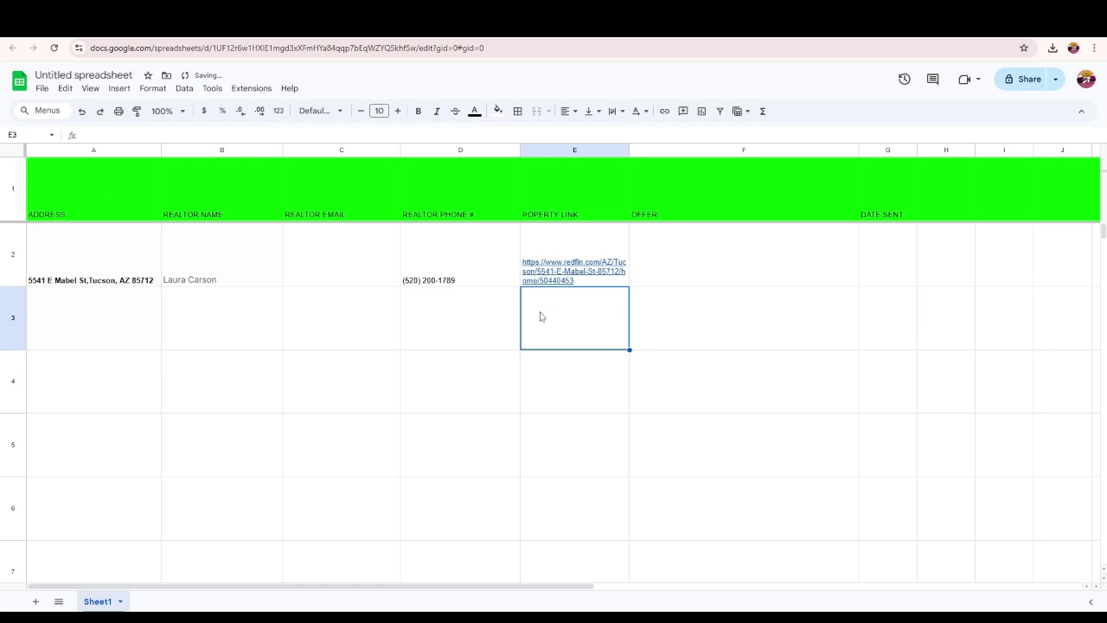
{"action": "left_click", "coordinate": [693, 259]}
{"action": "right_click", "coordinate": [693, 259]}
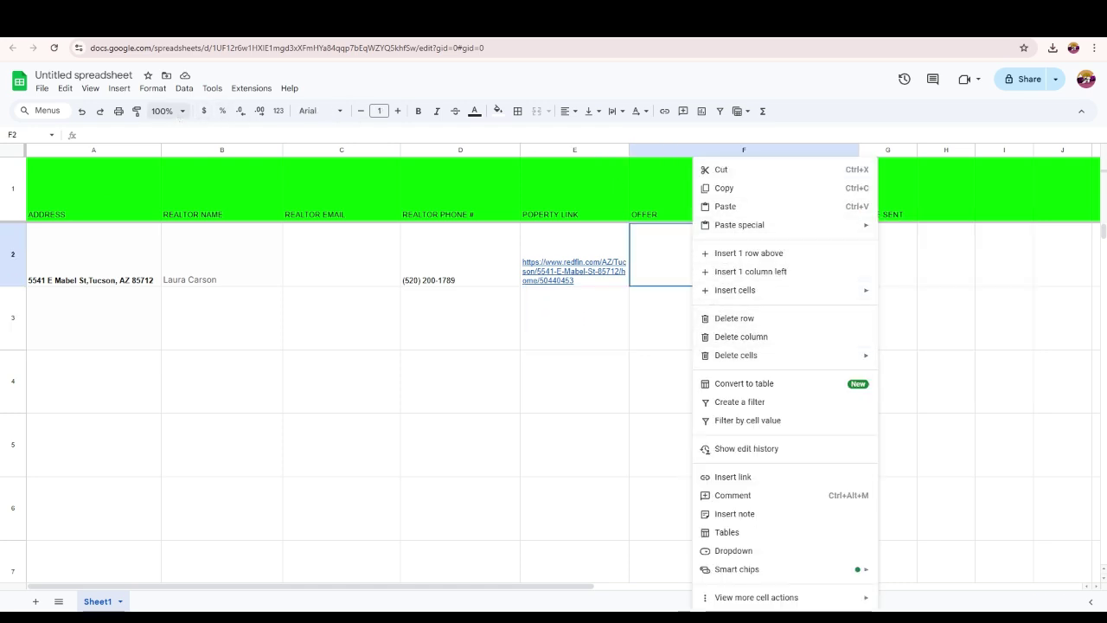
{"action": "key", "text": "Escape"}
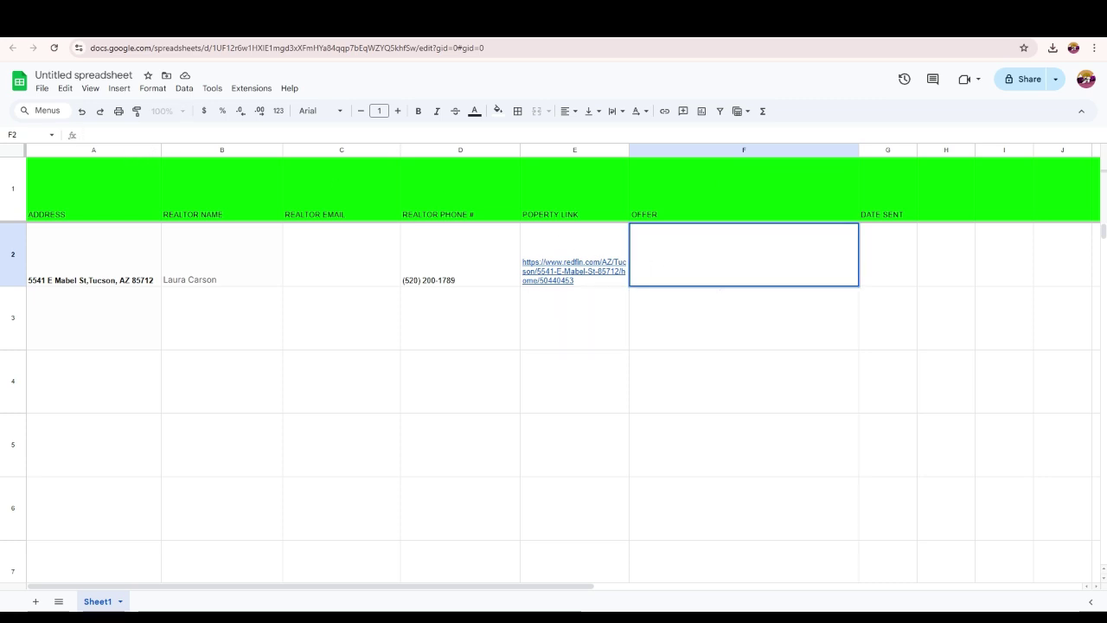
{"action": "type", "text": "Purchase Price: $435,000"}
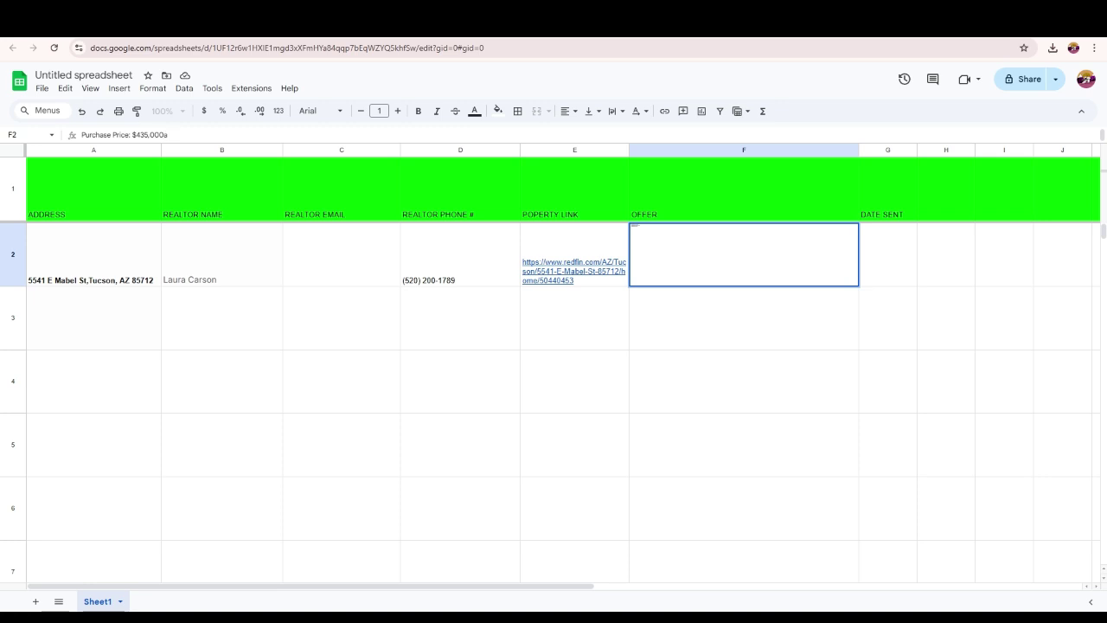
- Enlarge the F2 offer text to 15 pt
{"action": "left_click_drag", "start_coordinate": [164, 135], "coordinate": [81, 135]}
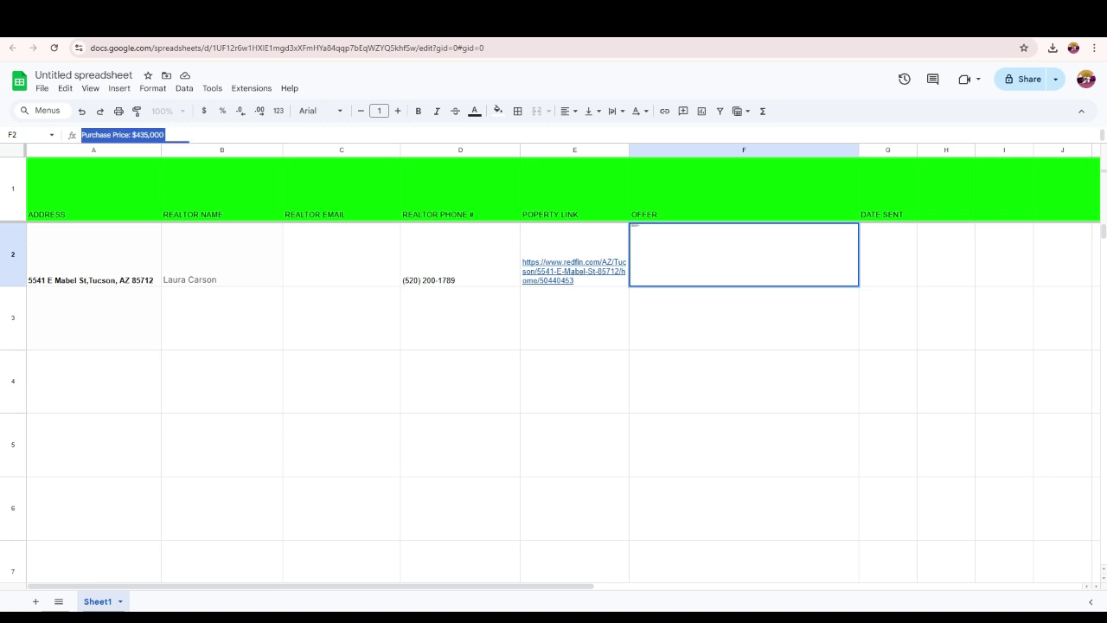
{"action": "left_click", "coordinate": [398, 113]}
{"action": "left_click", "coordinate": [398, 114]}
{"action": "left_click", "coordinate": [398, 113]}
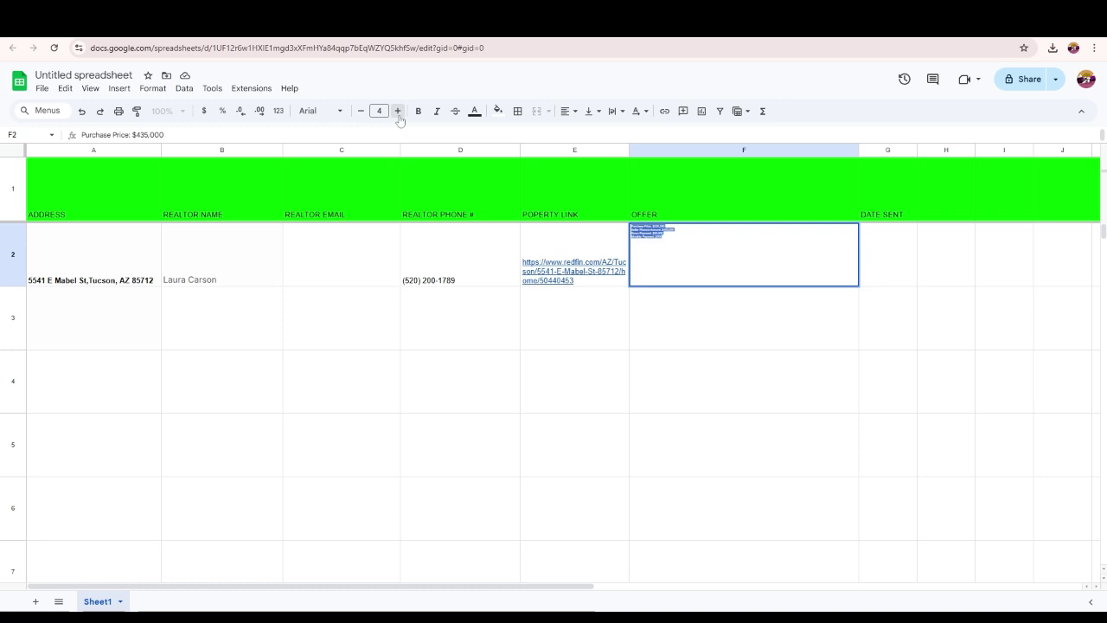
{"action": "left_click", "coordinate": [398, 113]}
{"action": "left_click", "coordinate": [398, 114]}
{"action": "left_click", "coordinate": [398, 113]}
{"action": "left_click", "coordinate": [398, 113]}
{"action": "left_click", "coordinate": [398, 113]}
{"action": "left_click", "coordinate": [398, 112]}
{"action": "left_click", "coordinate": [398, 113]}
{"action": "left_click", "coordinate": [397, 112]}
{"action": "left_click", "coordinate": [398, 113]}
{"action": "left_click", "coordinate": [398, 113]}
{"action": "left_click", "coordinate": [398, 112]}
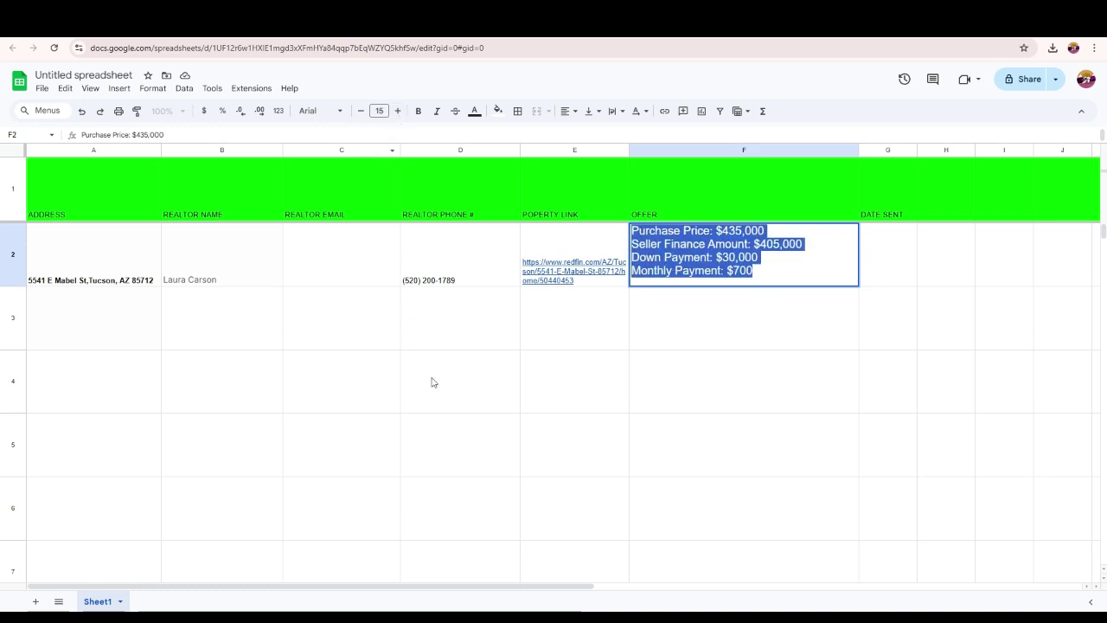
{"action": "left_click", "coordinate": [436, 345]}
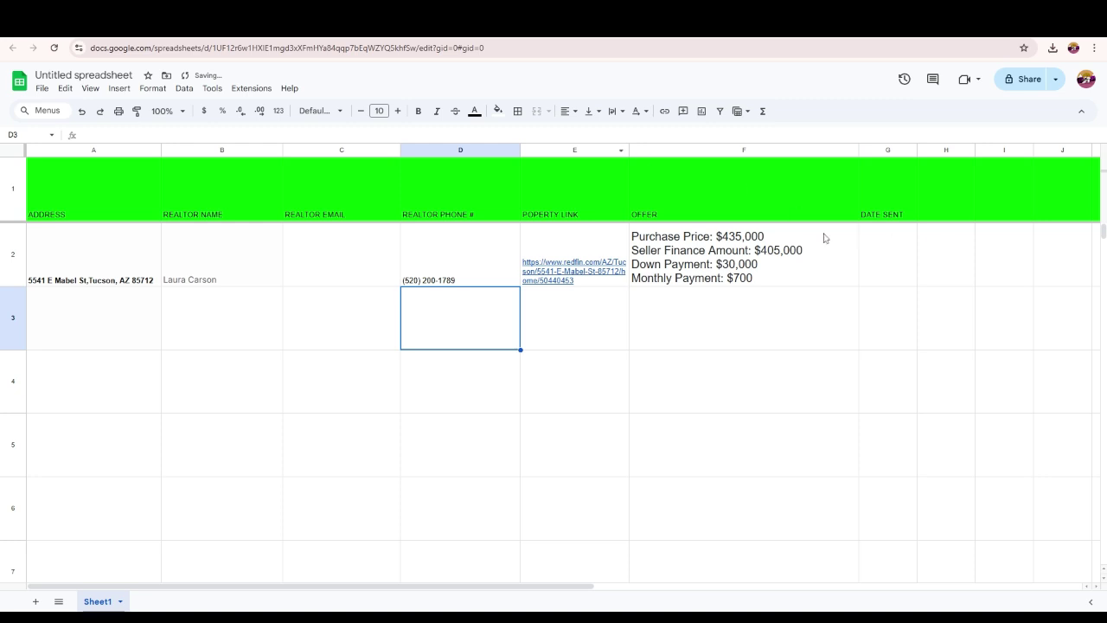
- Enter 02/27/2025 in DATE SENT cell G2, then return to the Deal Sniper offer page
{"action": "left_click", "coordinate": [889, 260]}
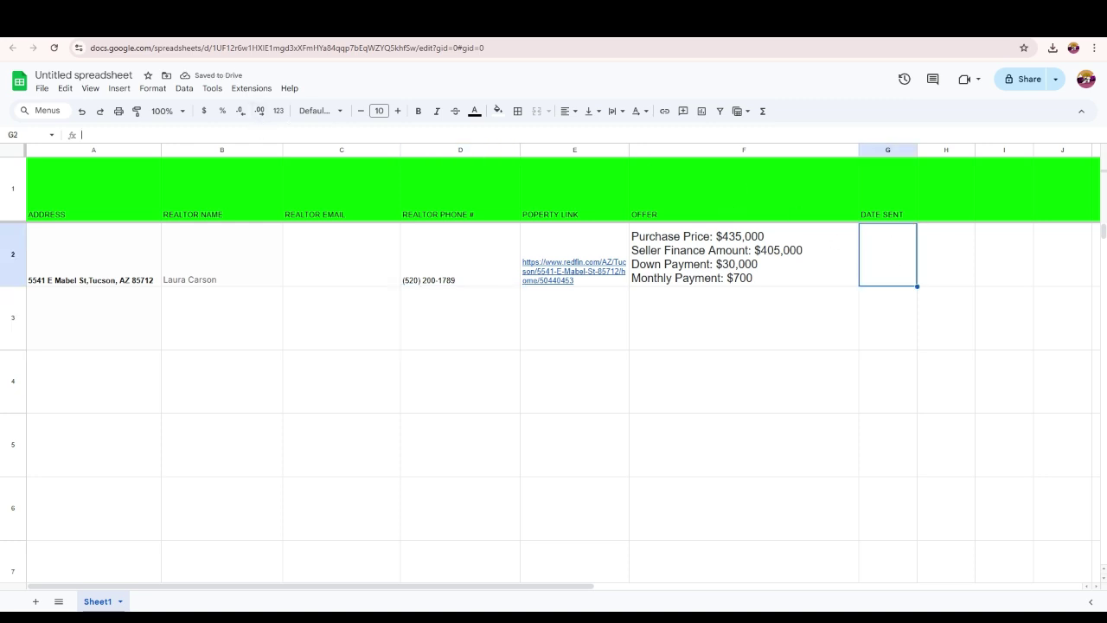
{"action": "key", "text": "Return"}
{"action": "type", "text": "02"}
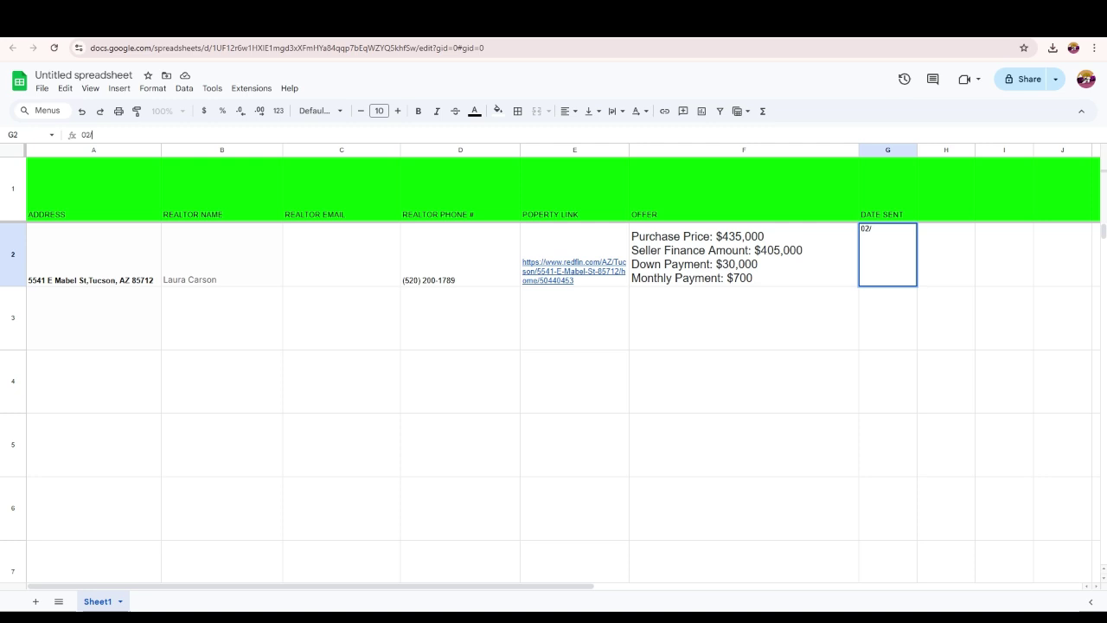
{"action": "type", "text": "/27/2025"}
{"action": "left_click", "coordinate": [347, 326]}
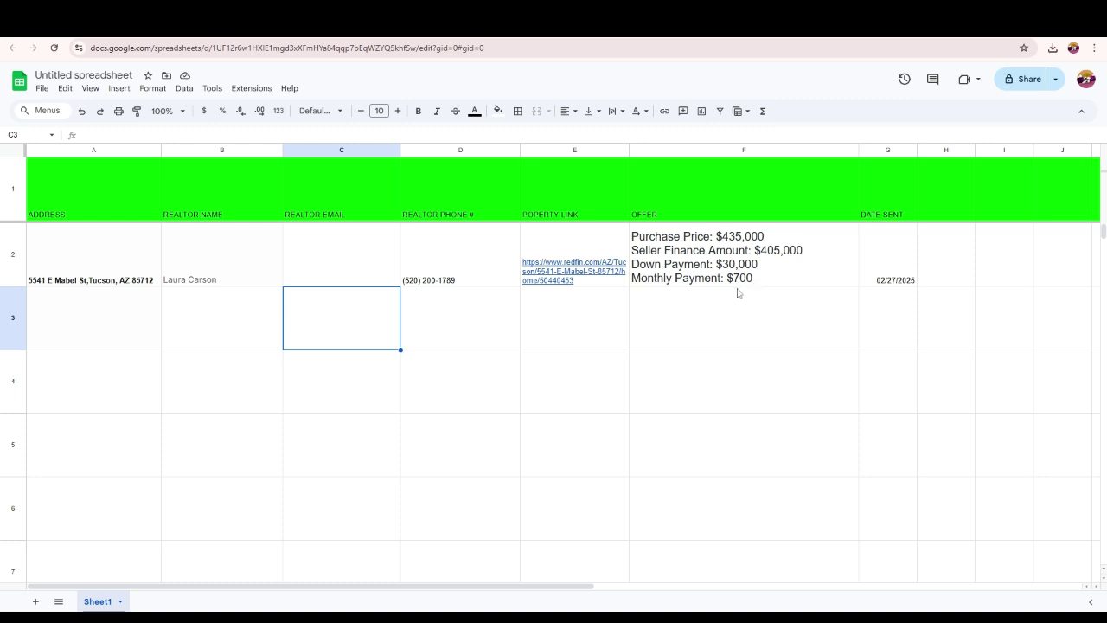
{"action": "left_click", "coordinate": [216, 17]}
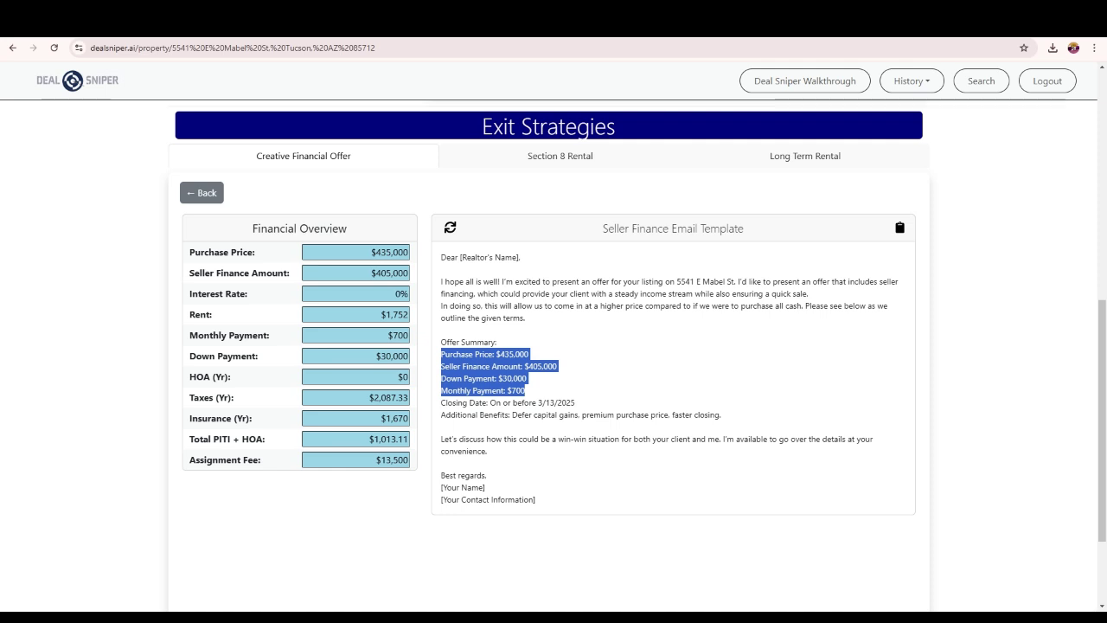
- Review the Financial Overview figures in Deal Sniper, including the down payment
{"action": "left_click", "coordinate": [398, 251]}
{"action": "left_click", "coordinate": [398, 272]}
{"action": "left_click", "coordinate": [398, 293]}
{"action": "left_click", "coordinate": [399, 314]}
{"action": "left_click", "coordinate": [398, 356]}
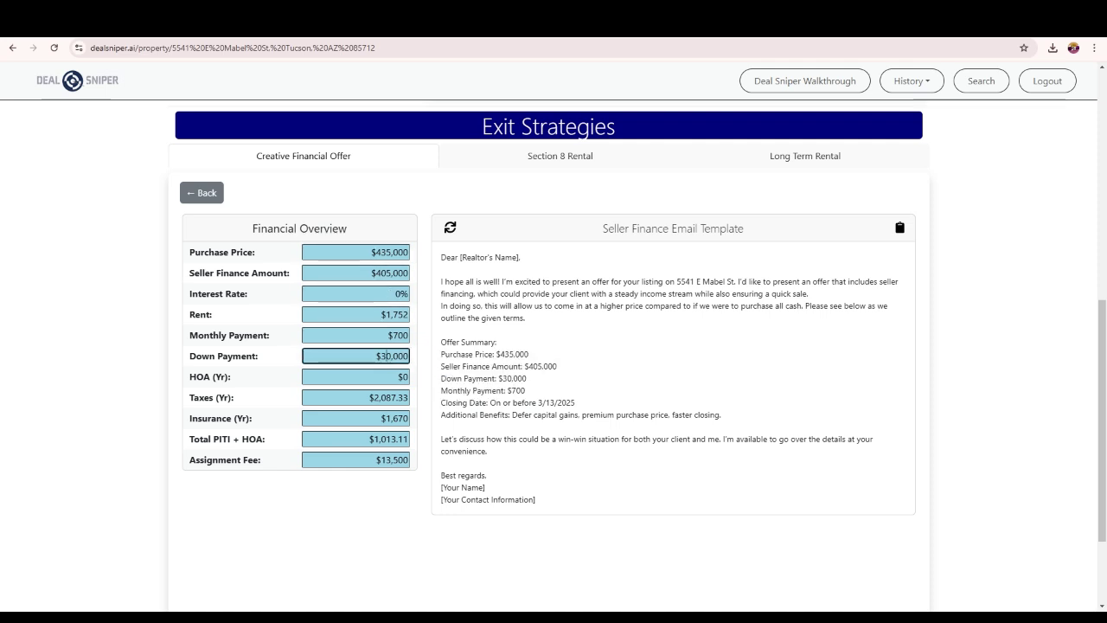
- Look over the offer terms in the email template, then return to the tracker spreadsheet
{"action": "left_click_drag", "start_coordinate": [442, 365], "coordinate": [577, 415]}
{"action": "left_click", "coordinate": [549, 436]}
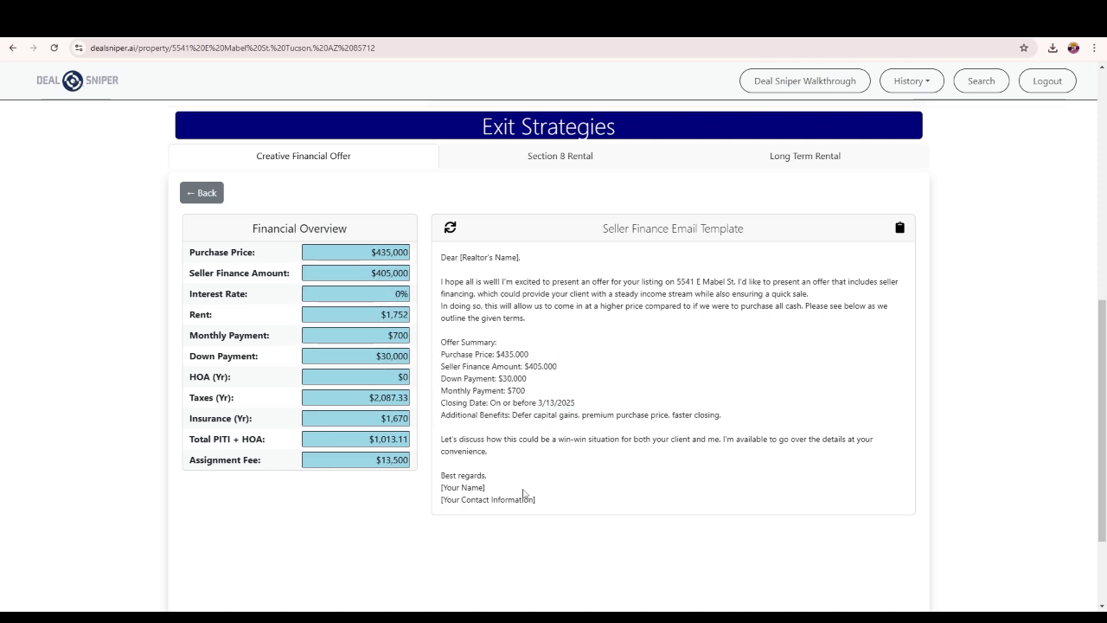
{"action": "key", "text": "ctrl+Tab"}
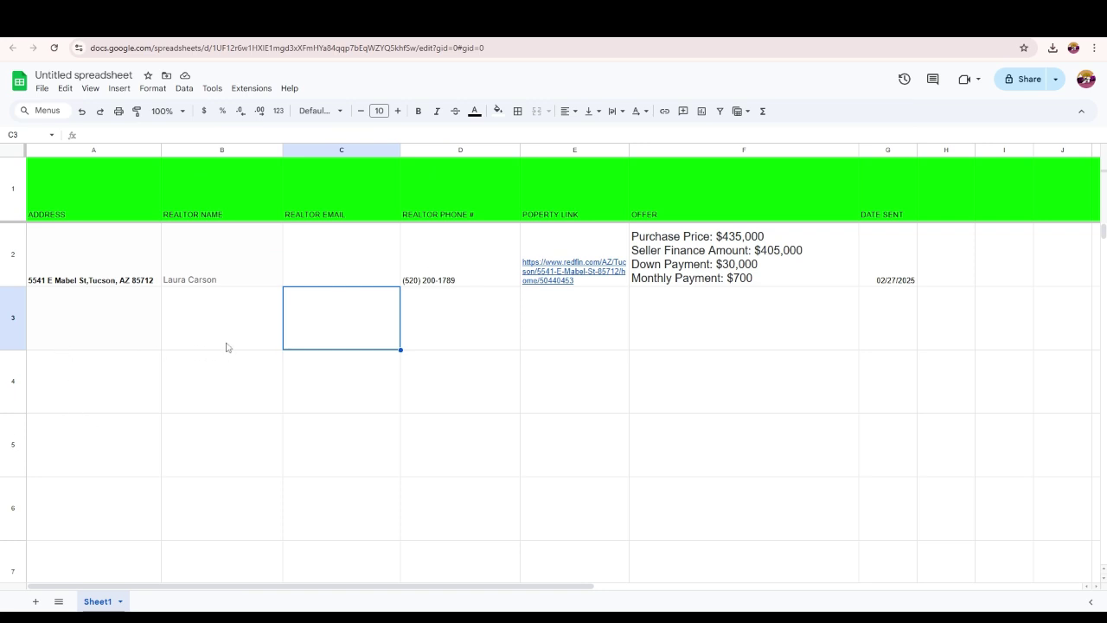
- Enter the heading 'COUNTER OFFER' in H1, correcting its first letter to a capital C
{"action": "left_click", "coordinate": [931, 207]}
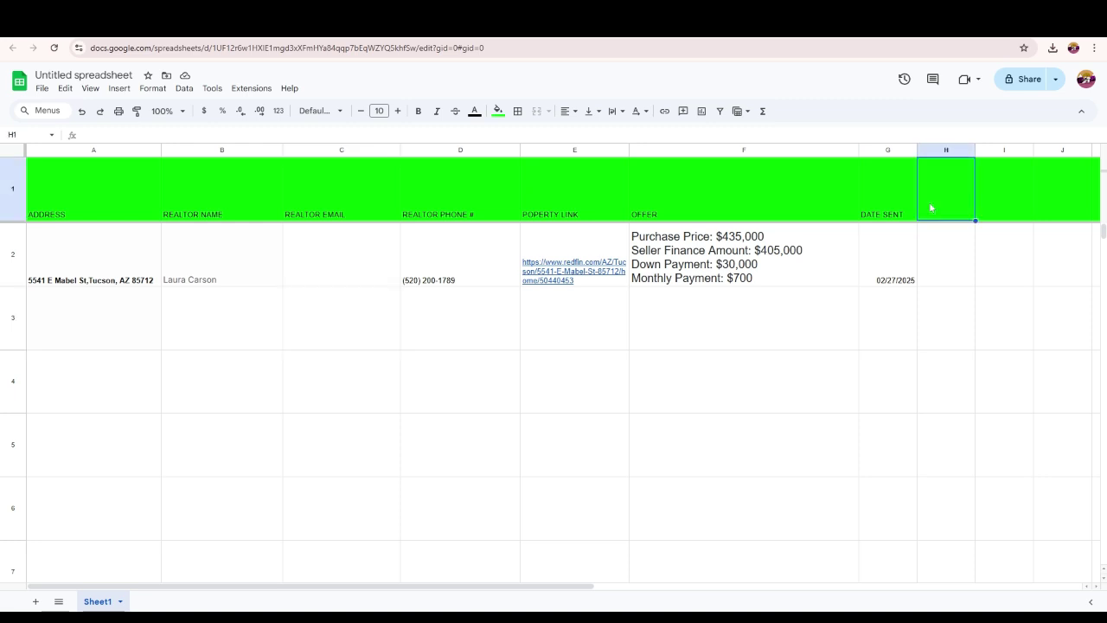
{"action": "type", "text": "cOUNTER"}
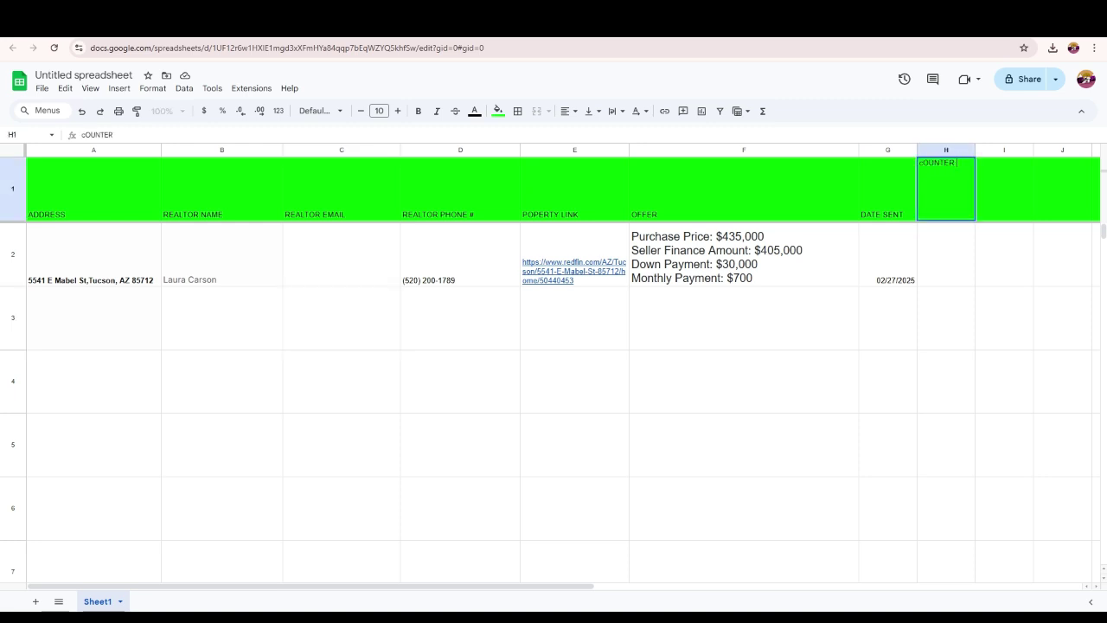
{"action": "type", "text": " OFFER"}
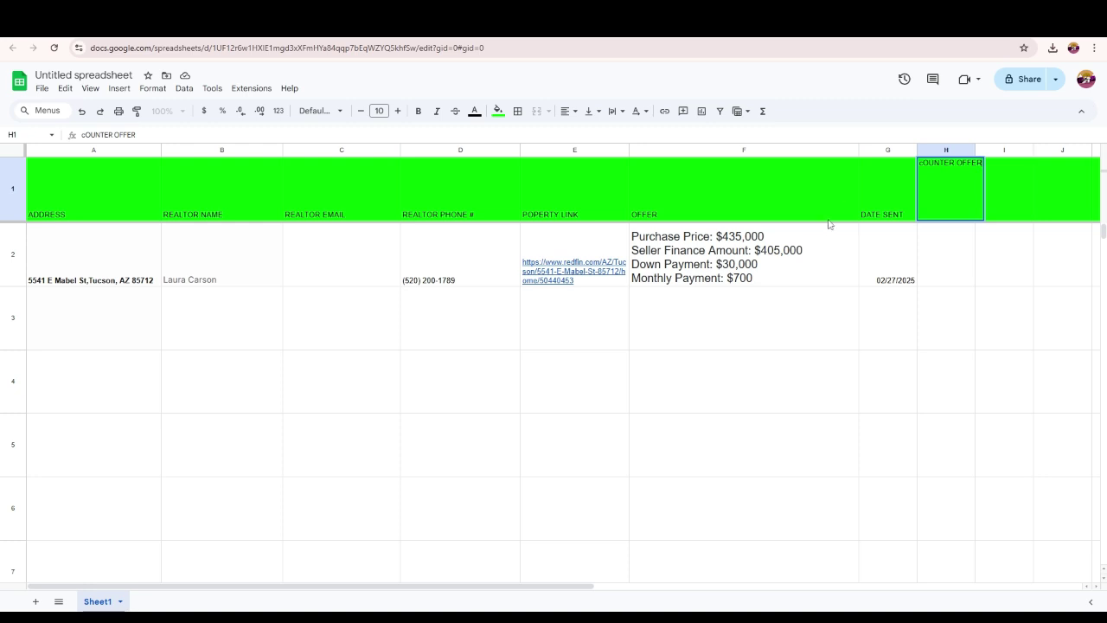
{"action": "double_click", "coordinate": [927, 162]}
{"action": "key", "text": "Delete"}
{"action": "type", "text": "C"}
- Check the offer cell in row 2, then select counter offer cell H2
{"action": "left_click", "coordinate": [967, 268]}
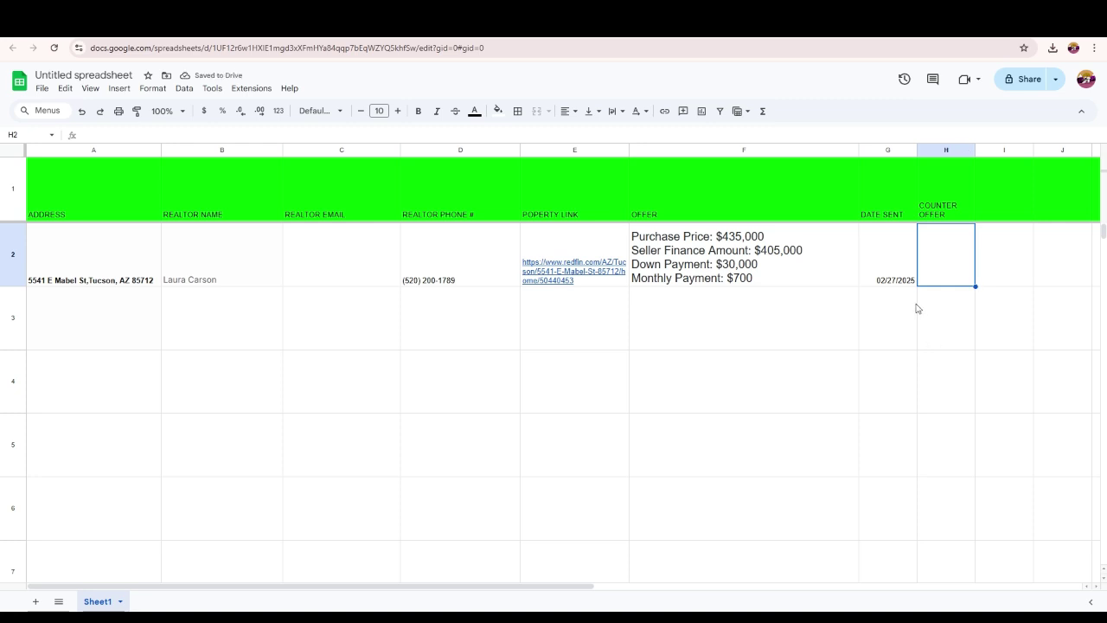
{"action": "left_click", "coordinate": [788, 268]}
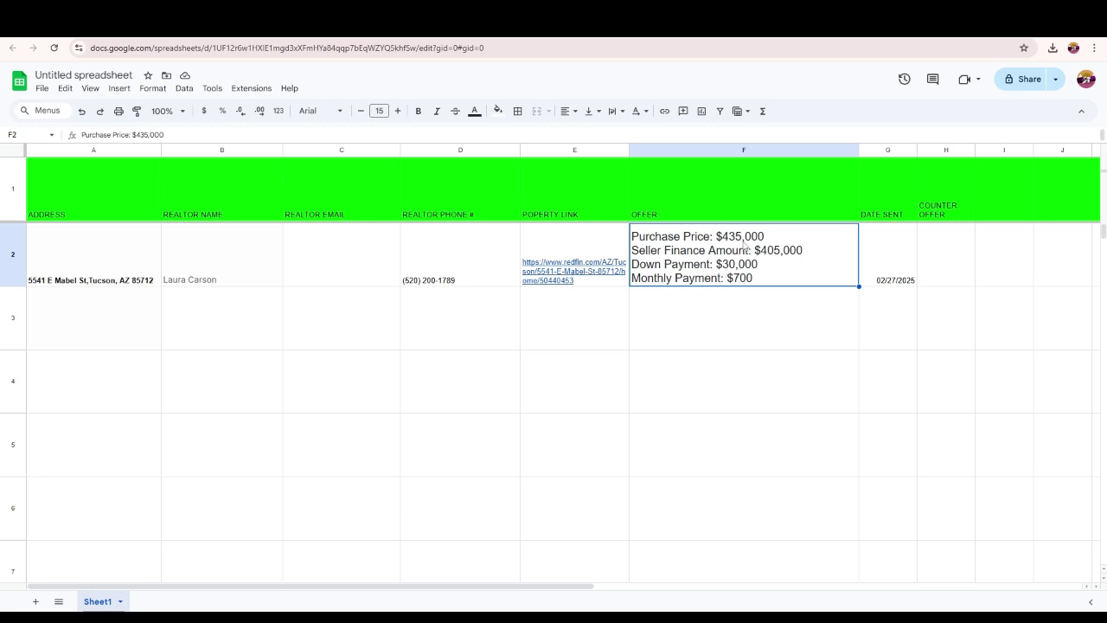
{"action": "left_click", "coordinate": [954, 263]}
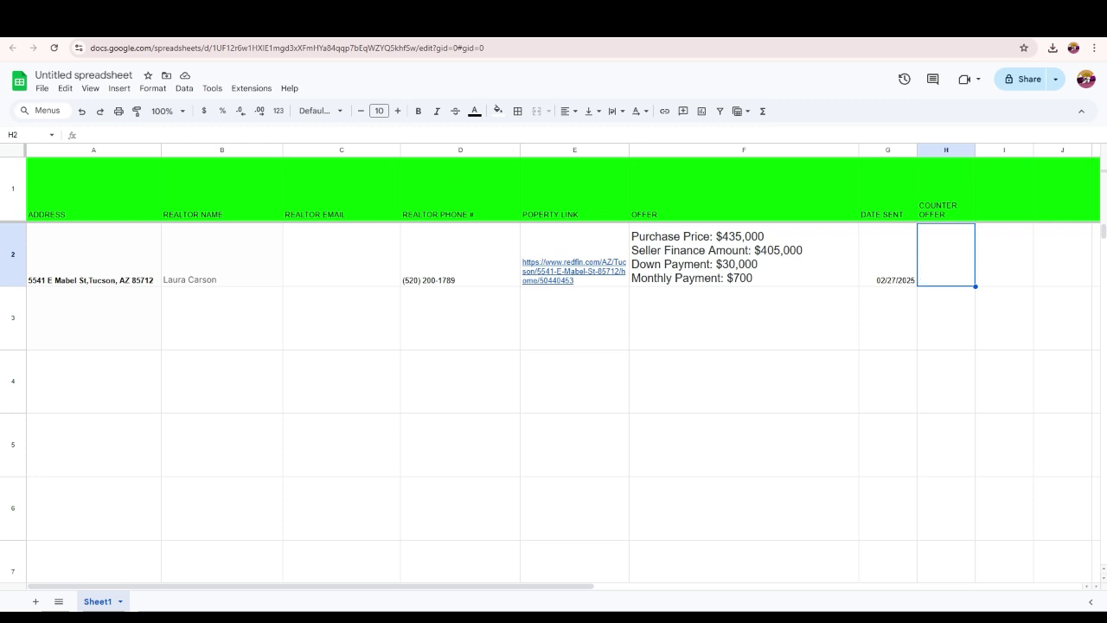
{"action": "key", "text": "ctrl+Tab"}
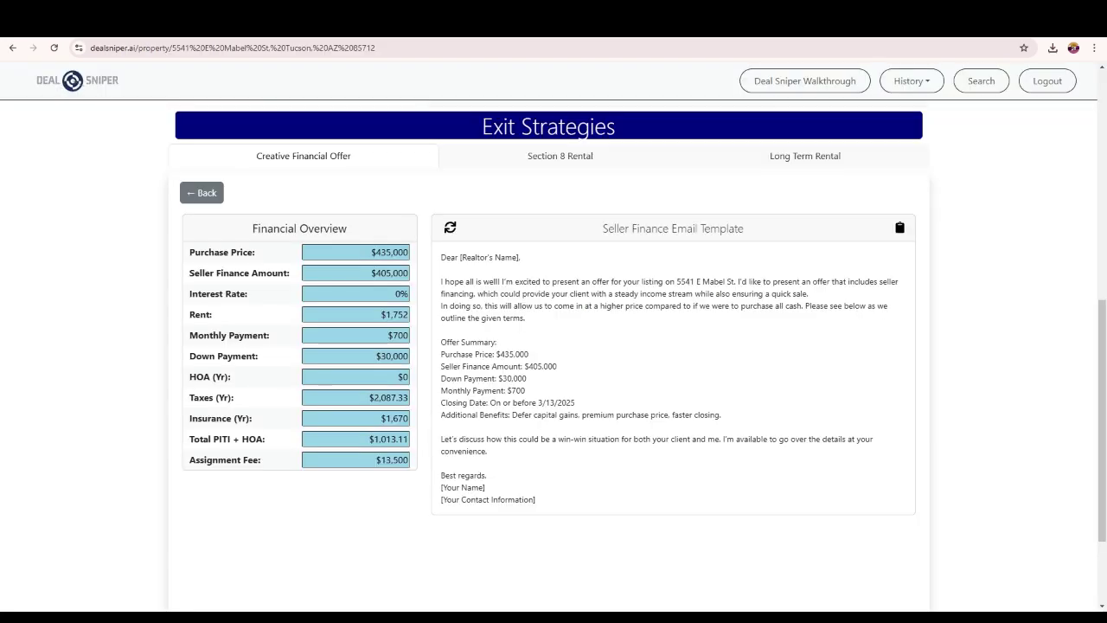
{"action": "left_click_drag", "start_coordinate": [441, 257], "coordinate": [645, 534]}
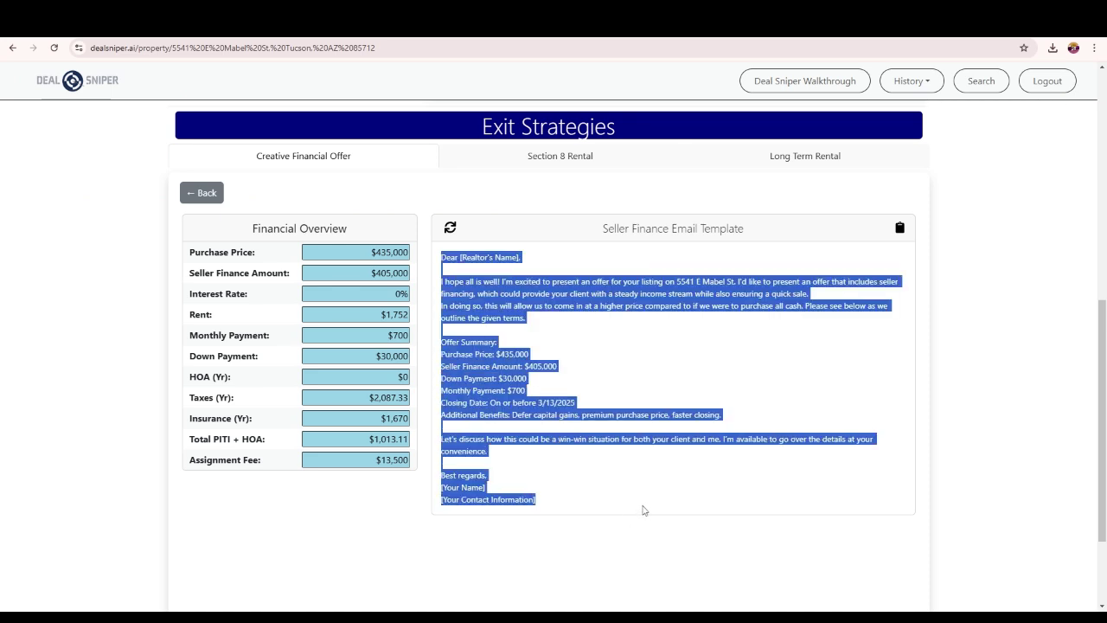
{"action": "key", "text": "ctrl+Tab"}
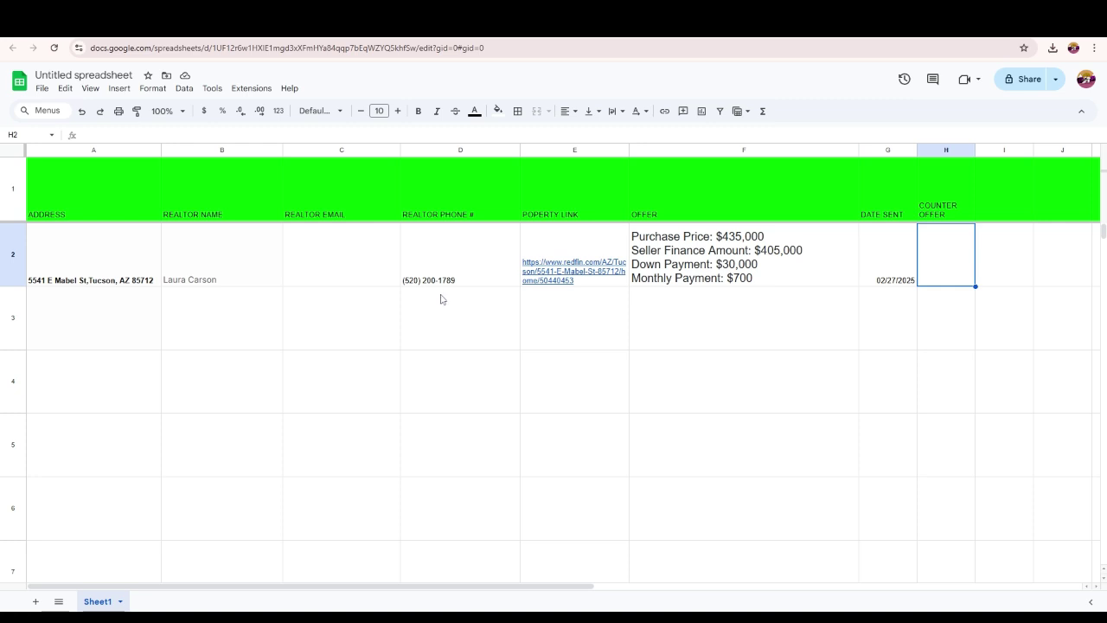
{"action": "left_click", "coordinate": [64, 275]}
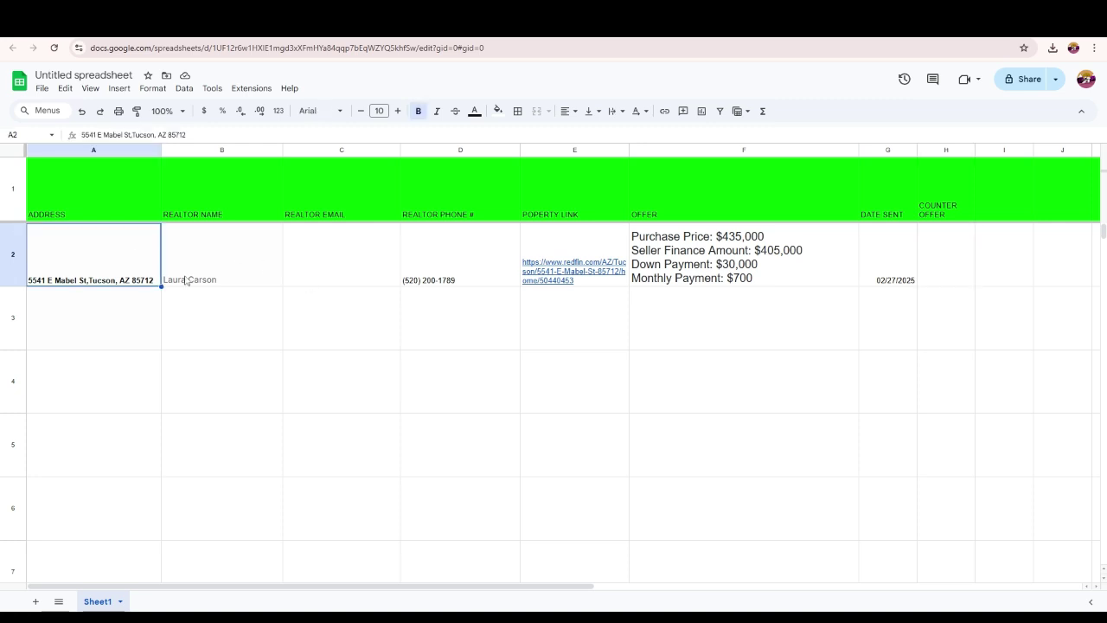
{"action": "left_click", "coordinate": [186, 281]}
{"action": "left_click", "coordinate": [433, 281]}
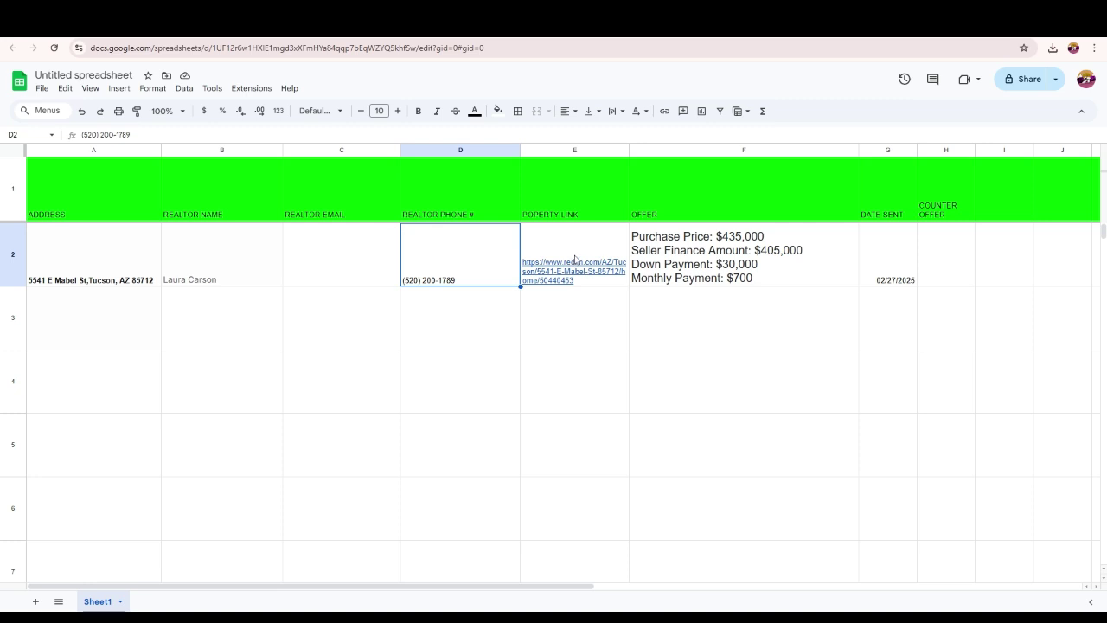